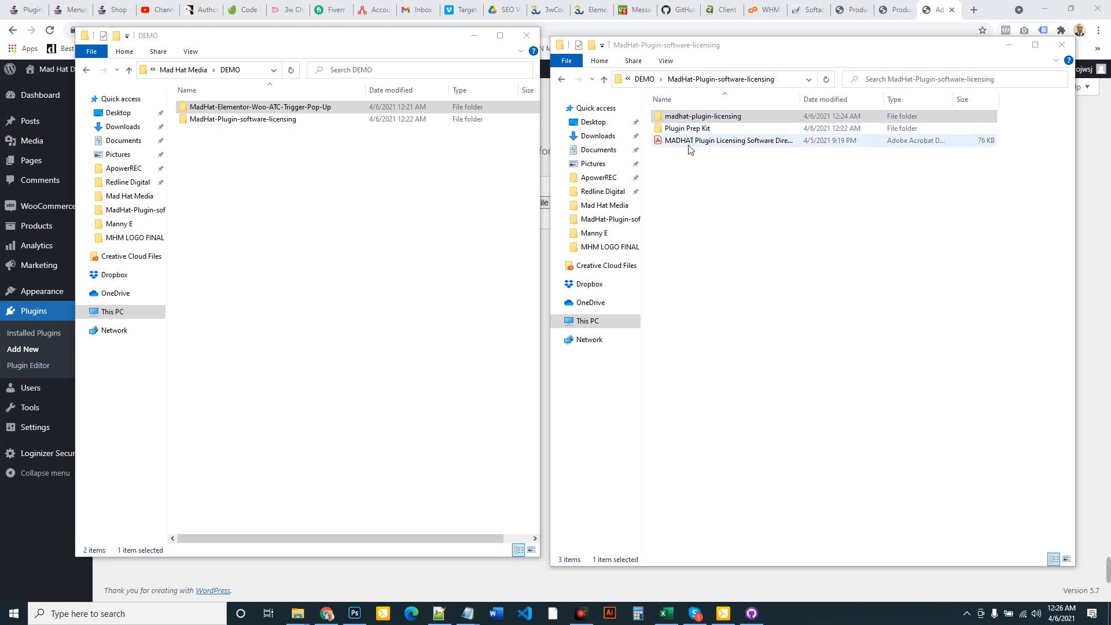
Zip the madhat-plugin-licensing folder into madhat-plugin-licensing.zip, keeping the default name
click(677, 118)
right_click(661, 119)
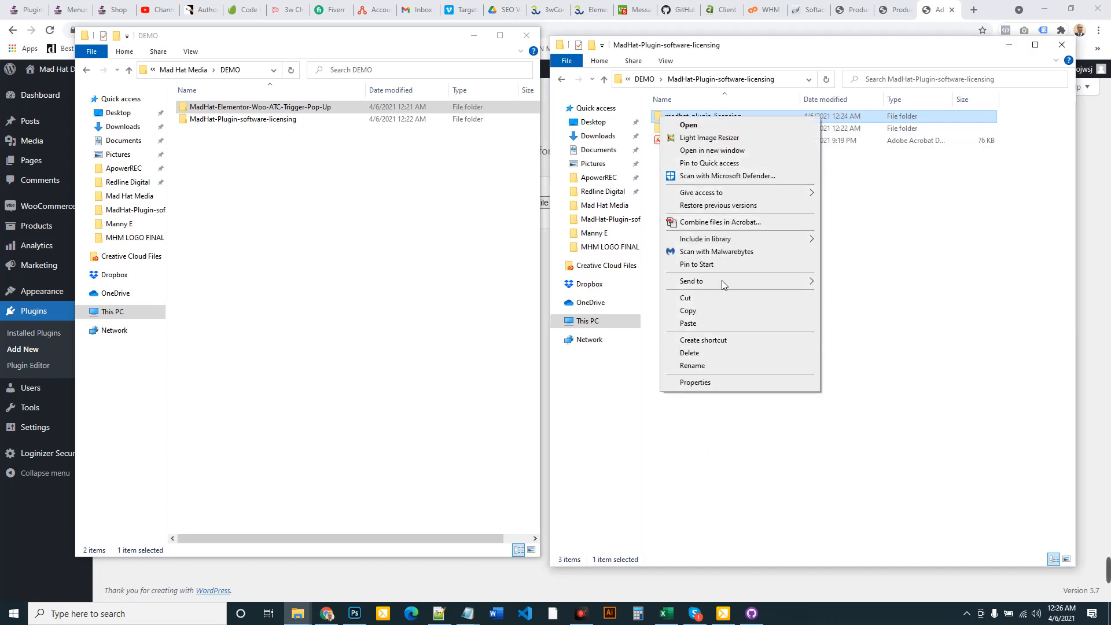
mouse_move(708, 280)
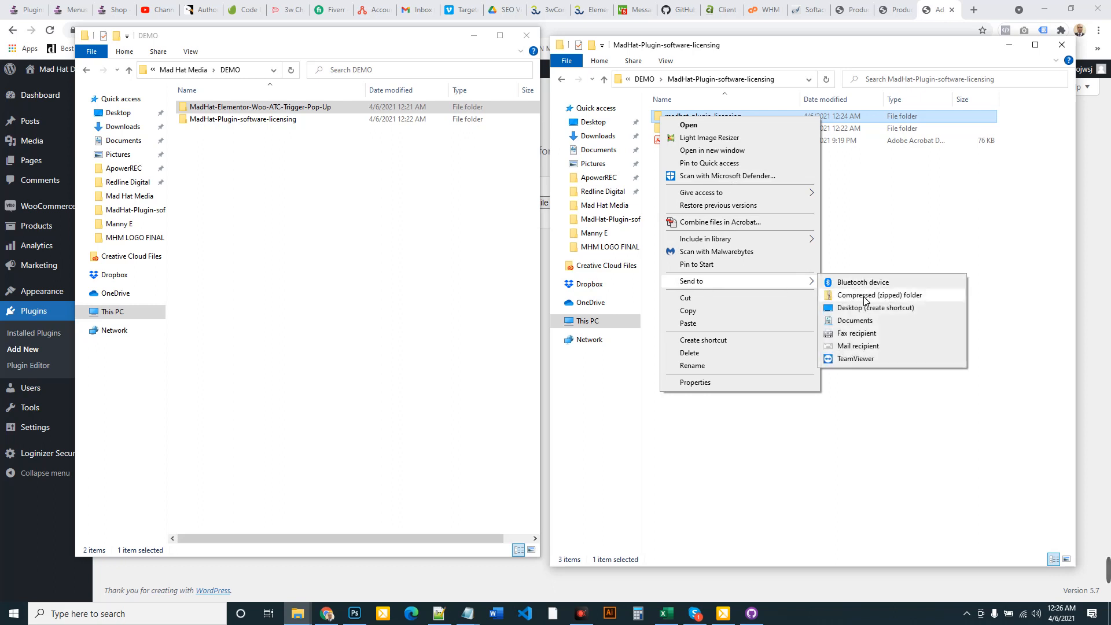
click(864, 296)
click(701, 194)
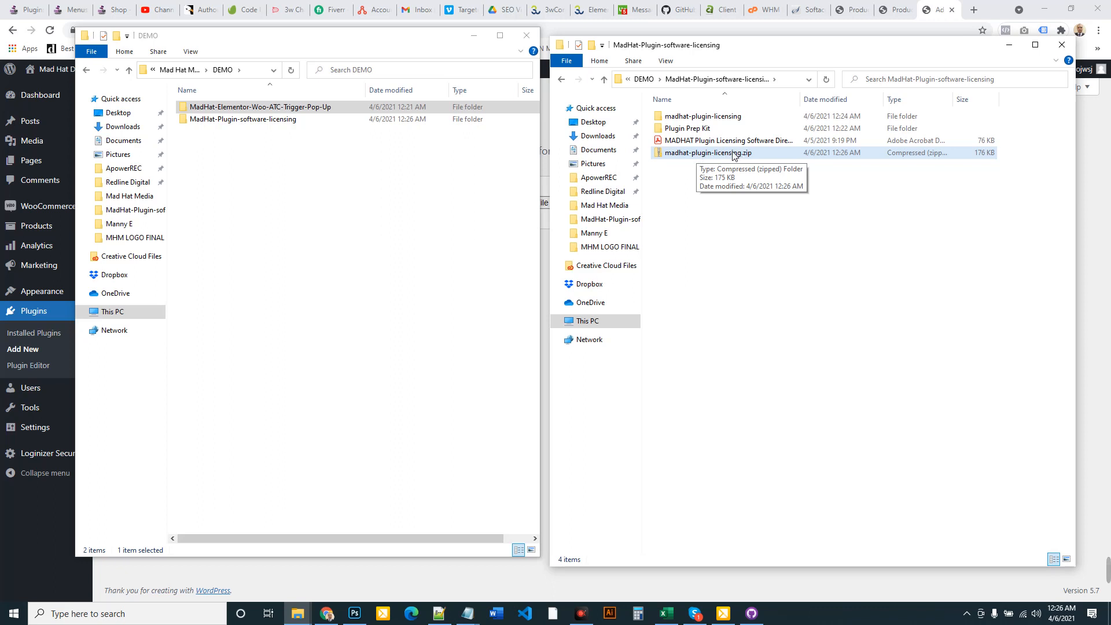
In the plugin upload file picker, browse to Desktop > Mad Hat Media > DEMO > MadHat-Plugin-software-licensing
click(1088, 191)
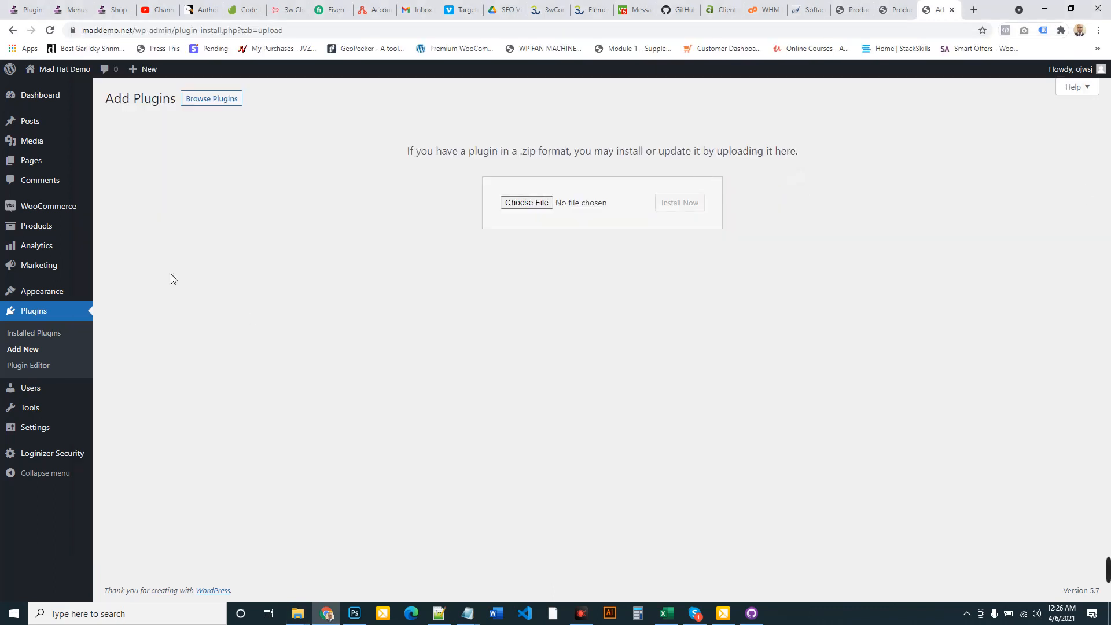
click(540, 203)
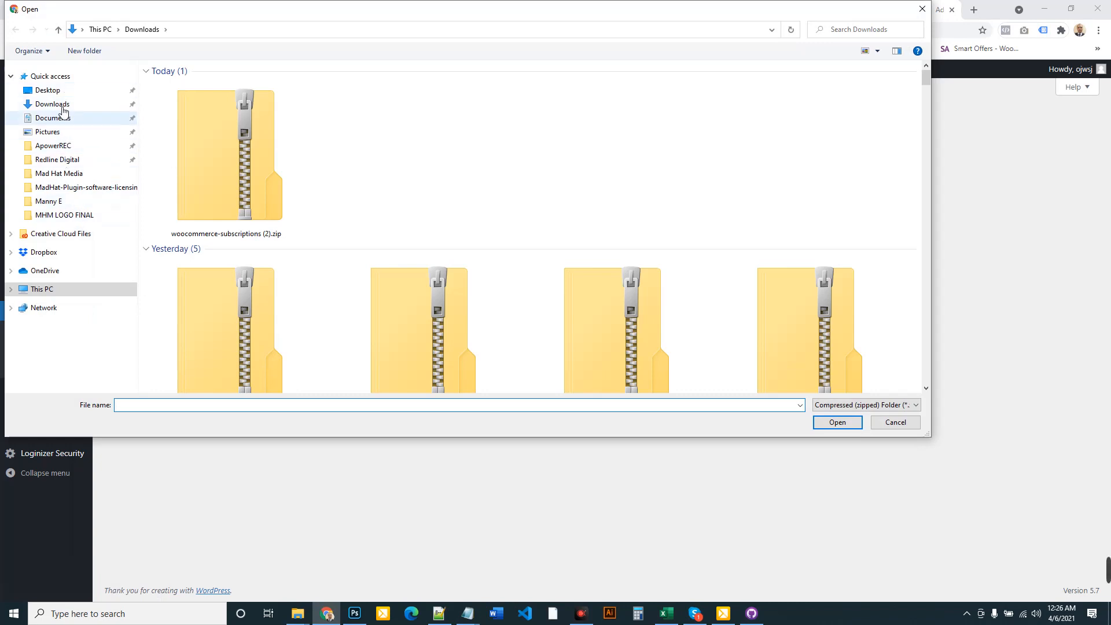
click(59, 91)
click(272, 406)
text(mad)
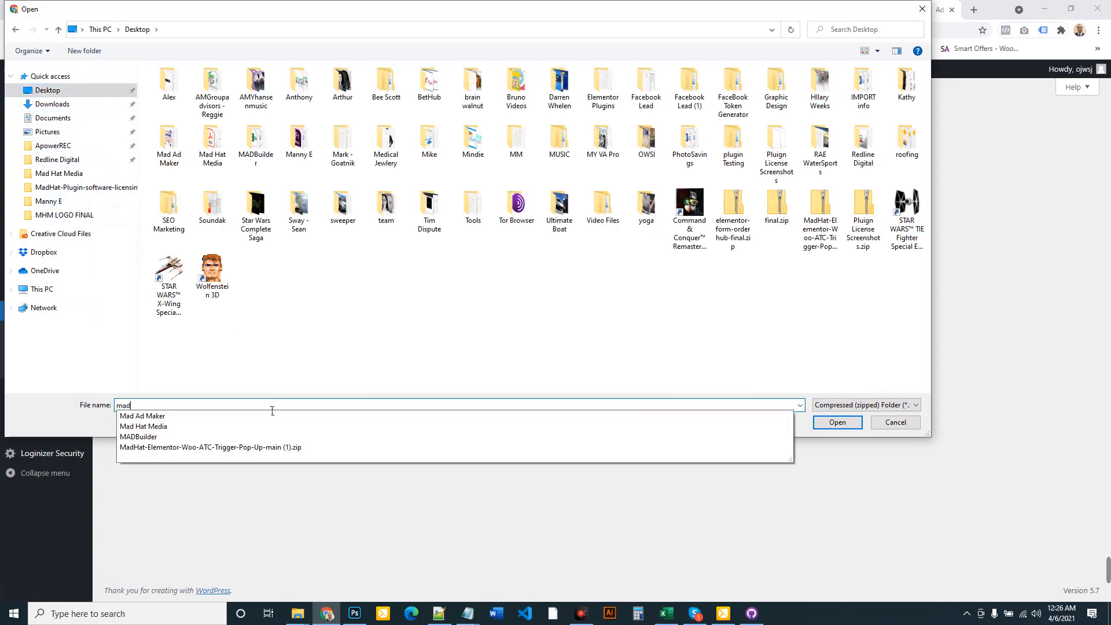
key(Down)
key(Down)
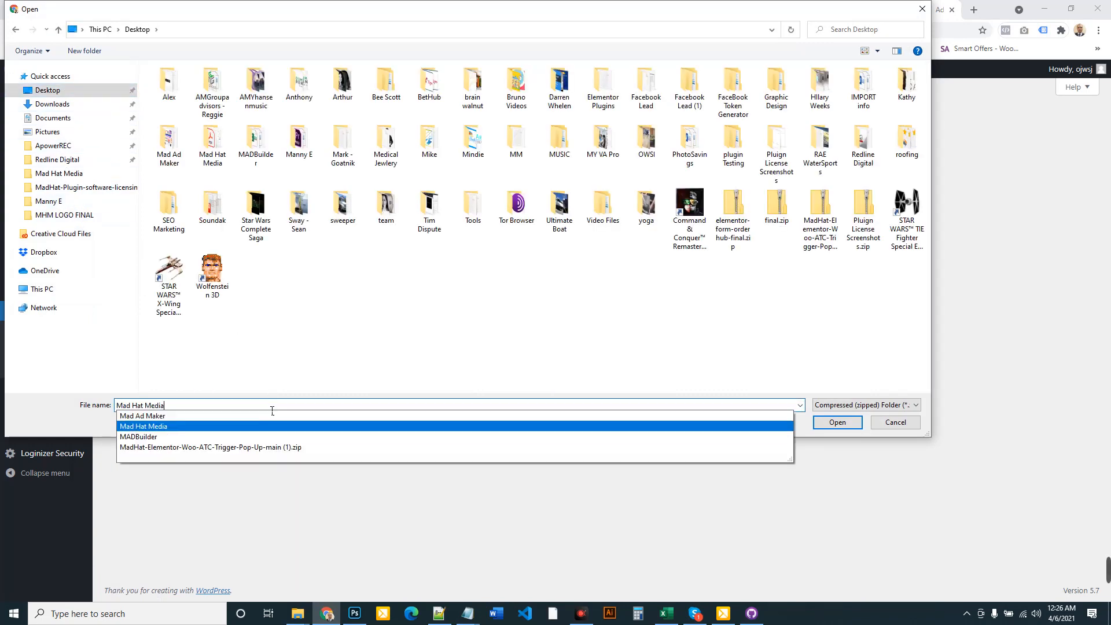
key(Return)
double_click(376, 91)
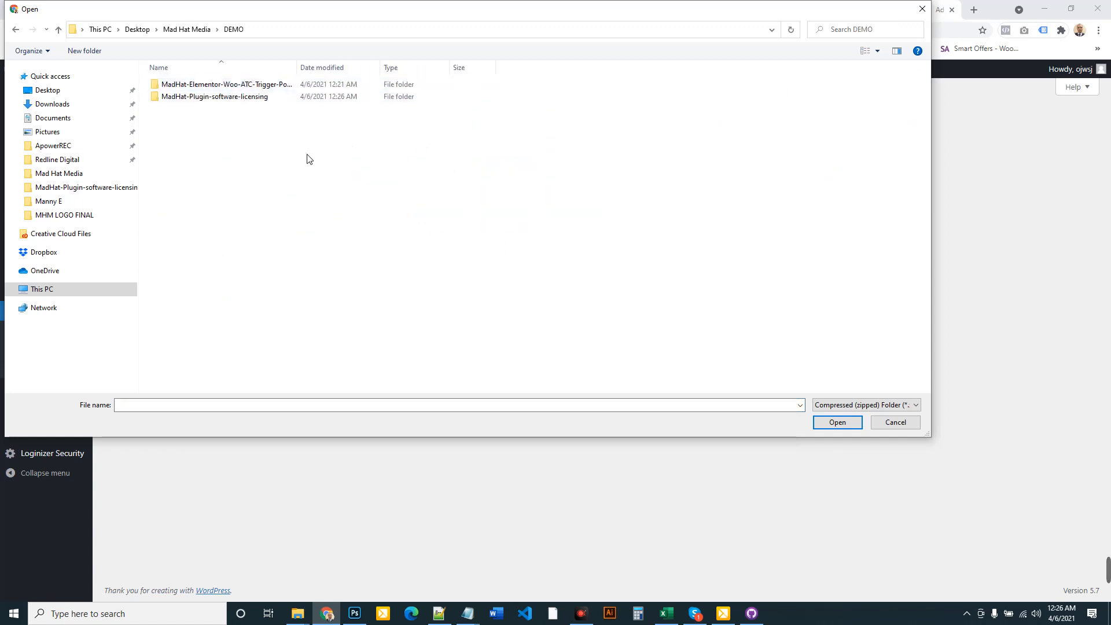
double_click(225, 99)
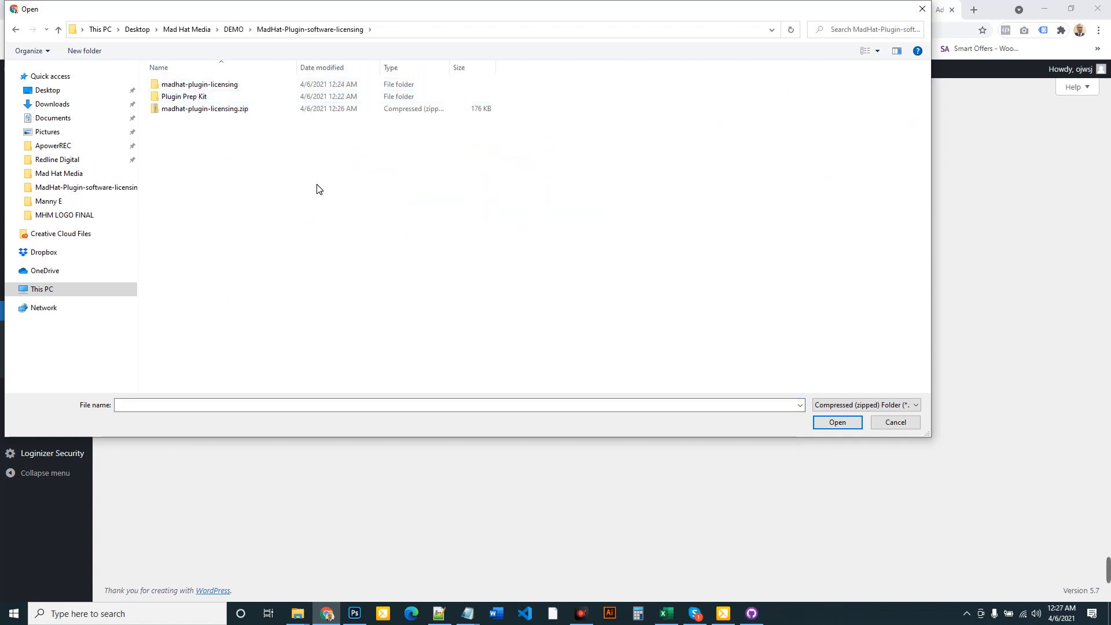
Upload madhat-plugin-licensing.zip, install it, and activate the plugin
click(220, 113)
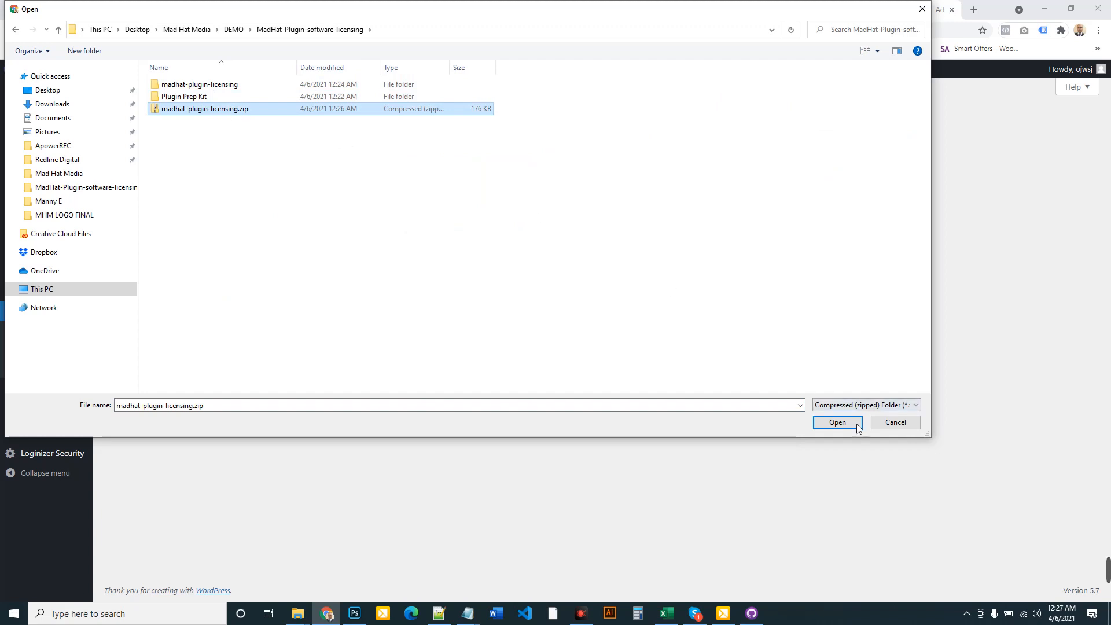
click(837, 422)
click(683, 204)
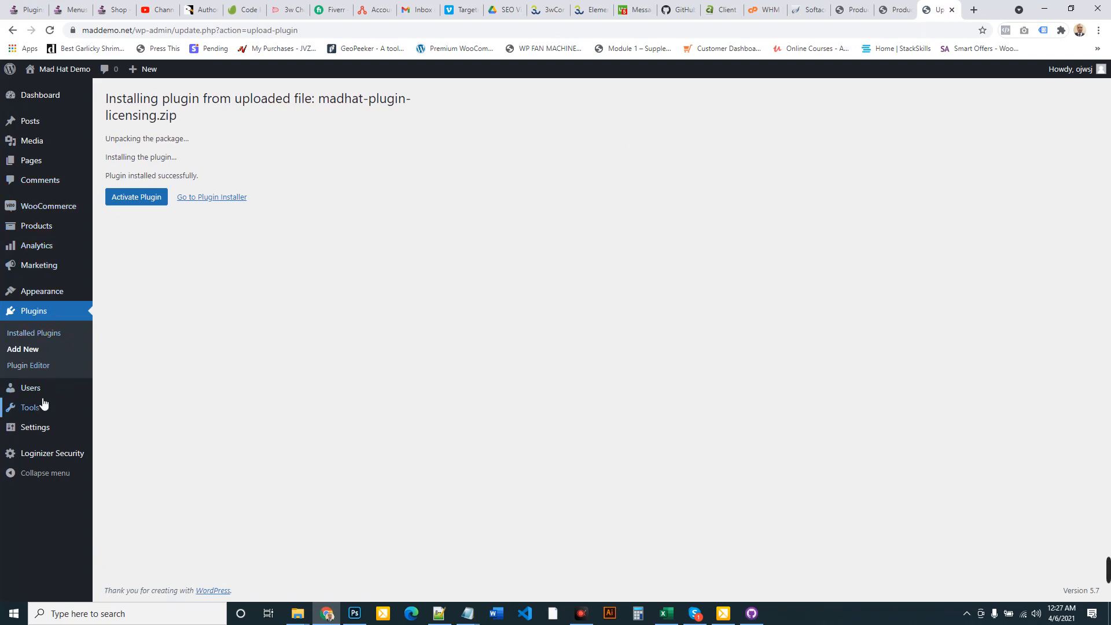
click(139, 200)
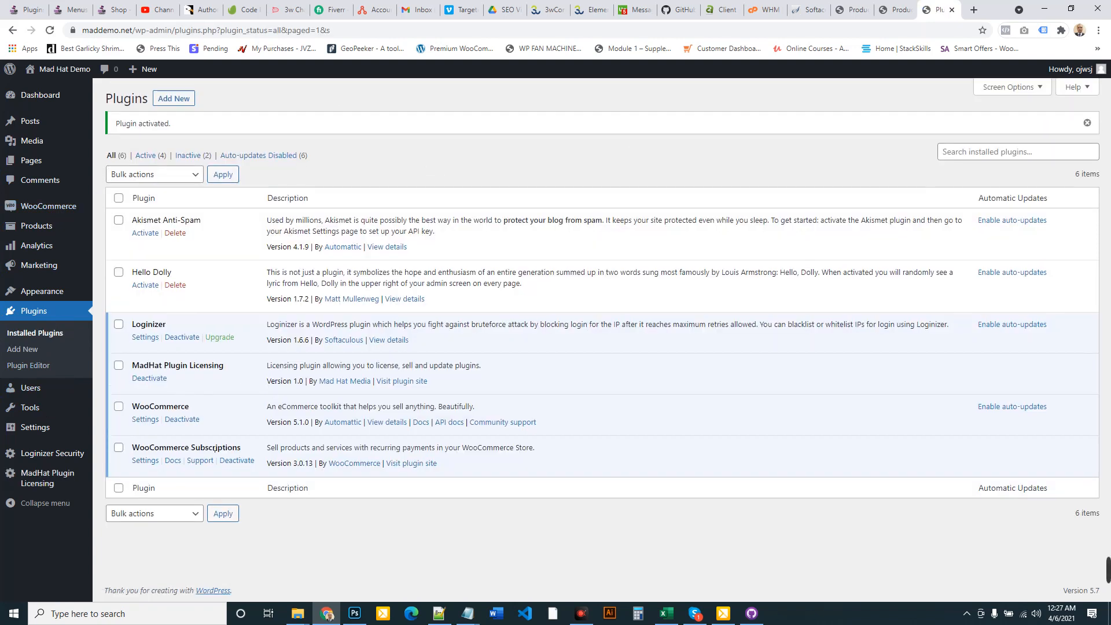
Delete Hello Dolly and then Akismet Anti-Spam from the Plugins page, confirming each deletion
drag(242, 453, 124, 452)
drag(195, 404, 130, 406)
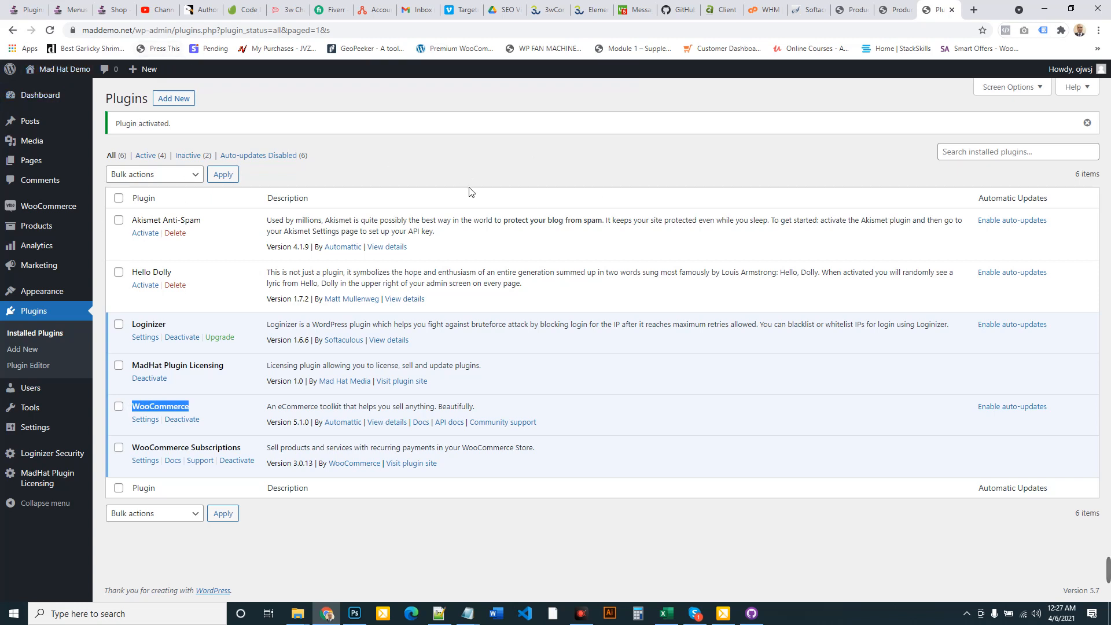
click(175, 285)
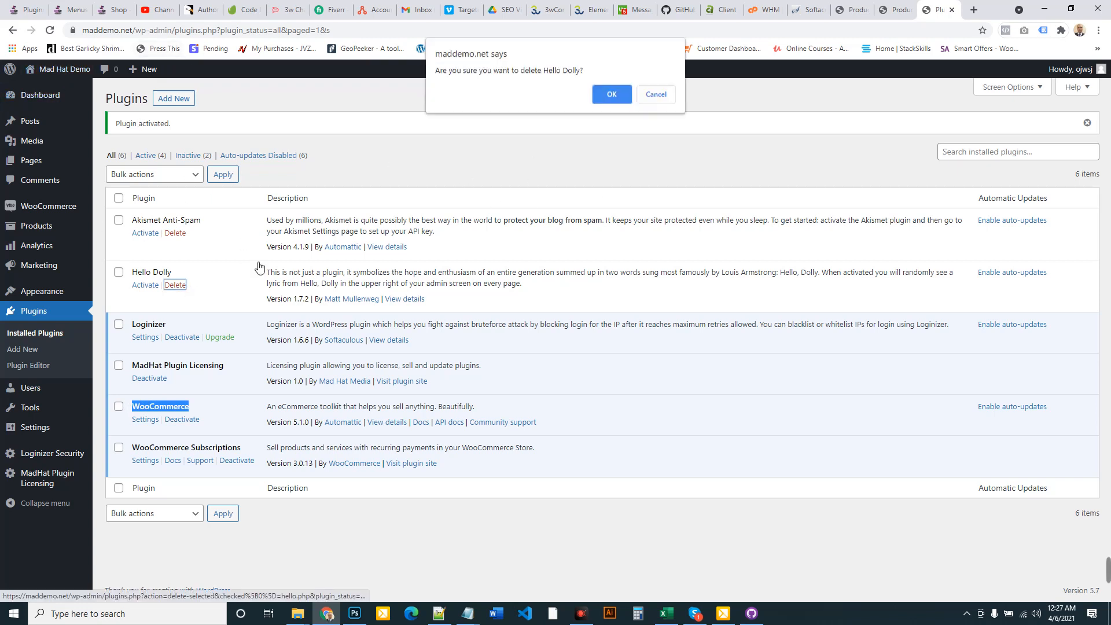
click(607, 99)
click(175, 233)
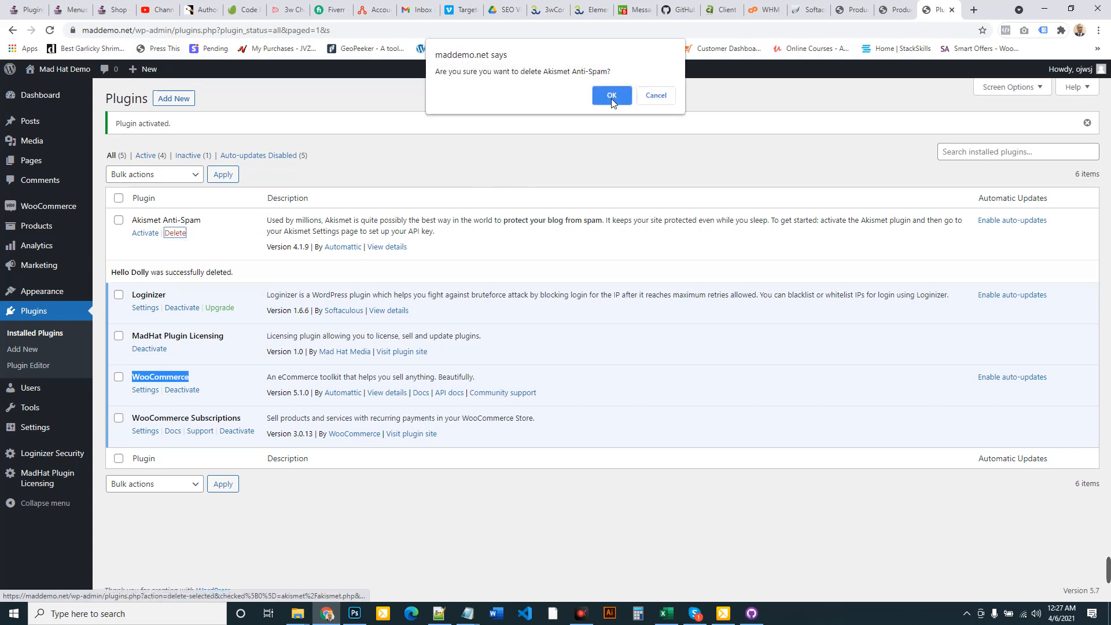
key(Return)
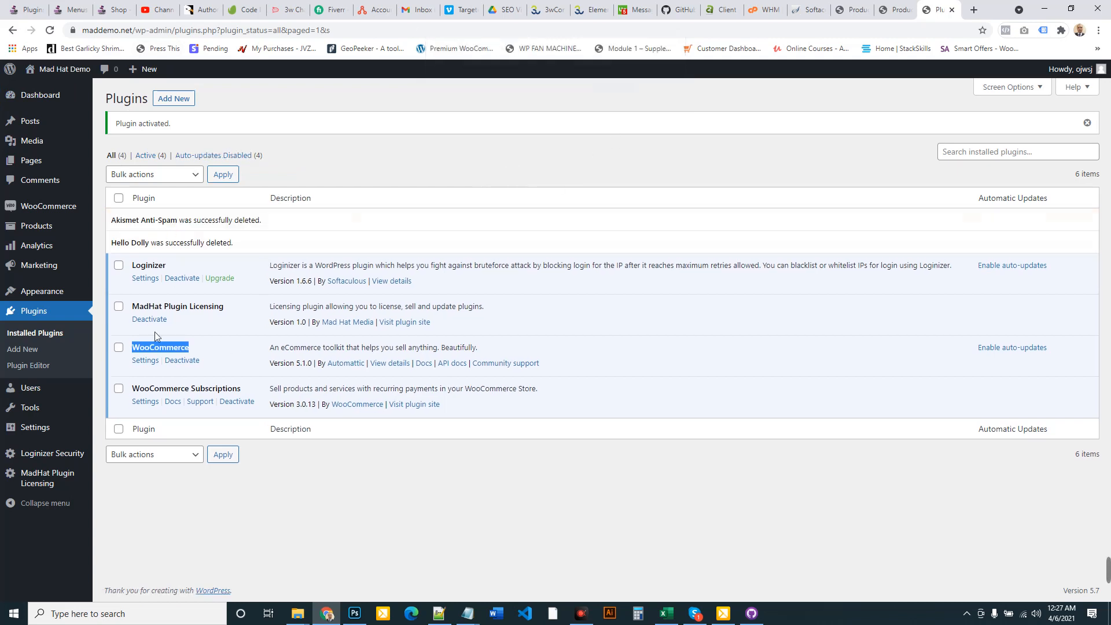
Start a new product named MadHat-Elementor-Woo-ATC-Trigger-Pop-Up, copying the plugin folder's name
mouse_move(36, 226)
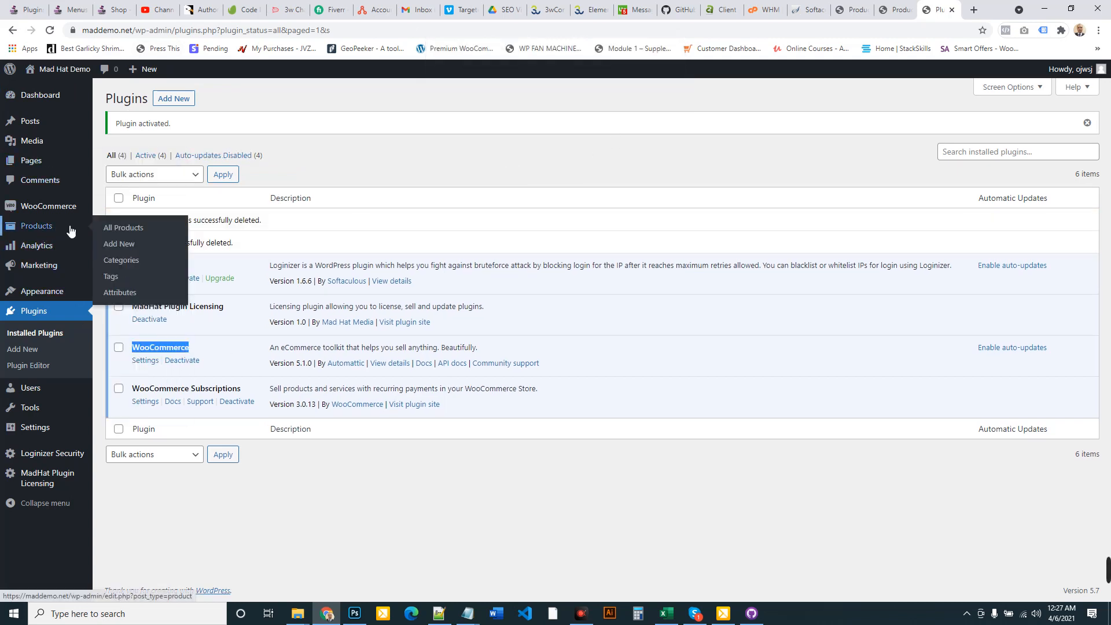
click(128, 253)
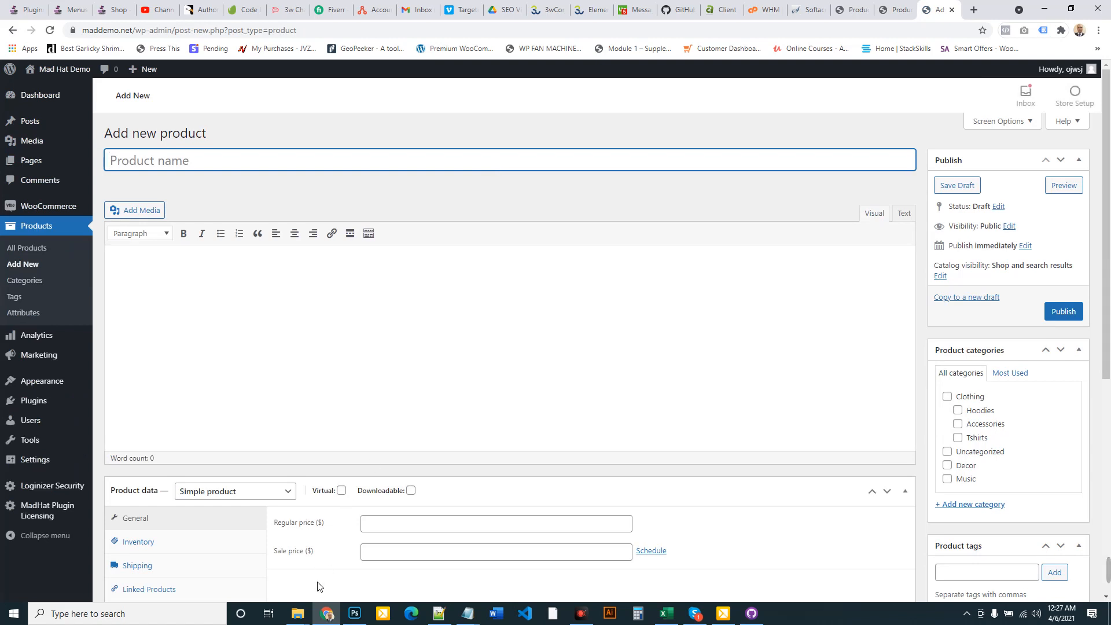
click(298, 613)
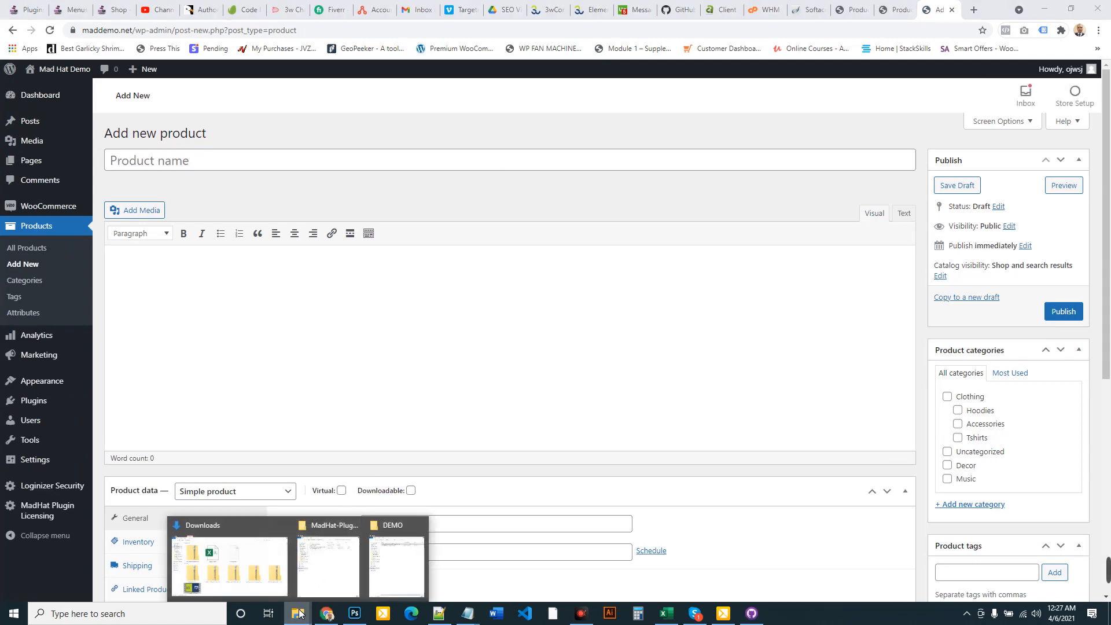
click(399, 571)
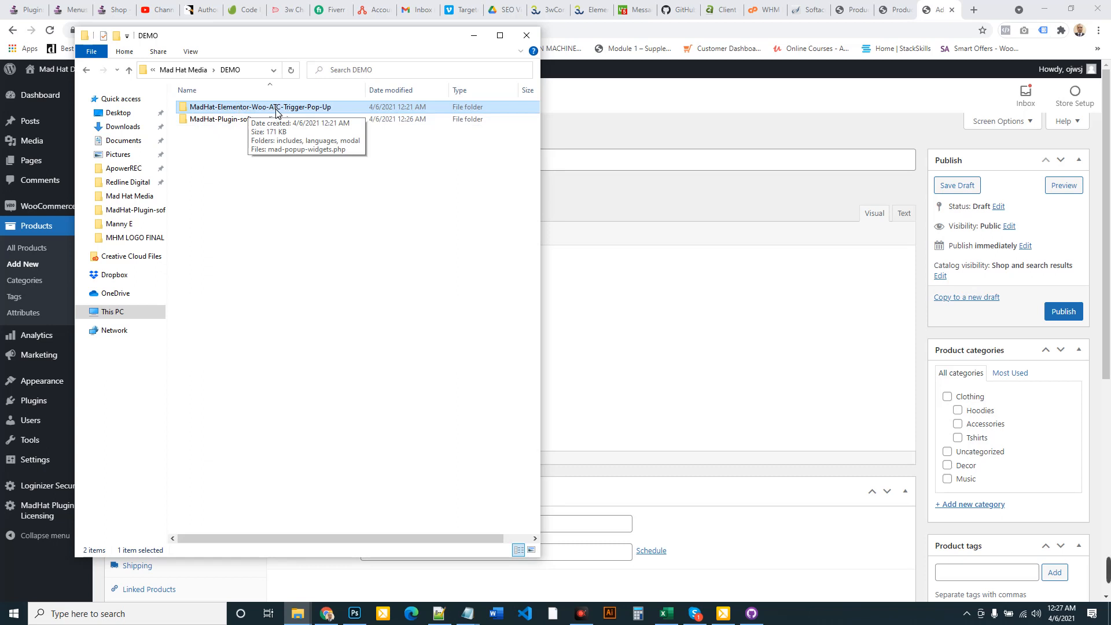
right_click(314, 109)
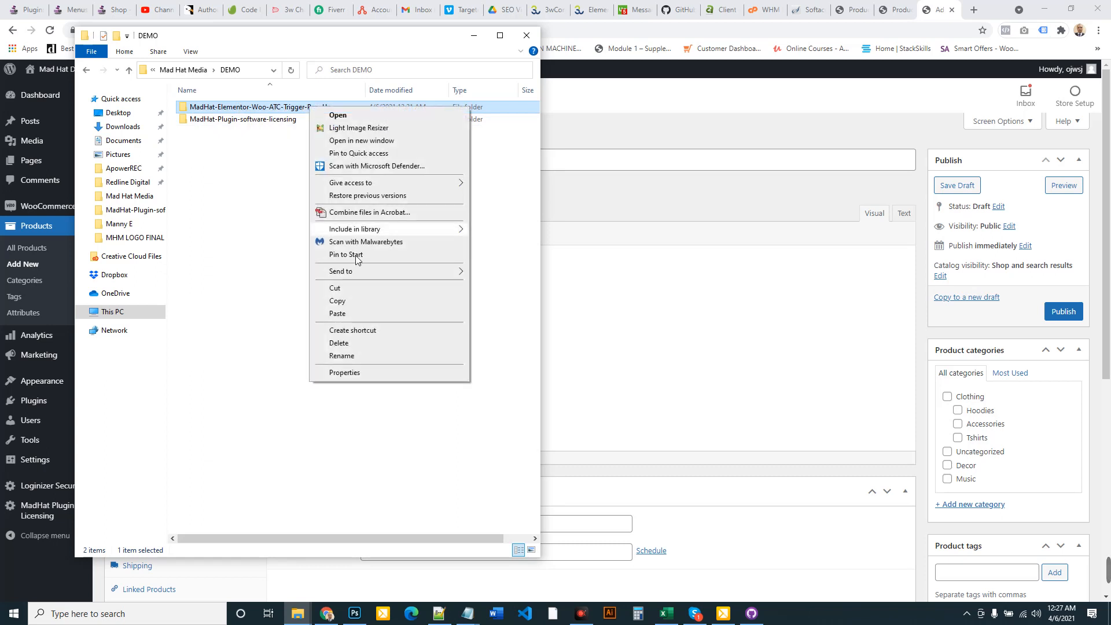
click(356, 353)
key(ctrl+c)
key(Return)
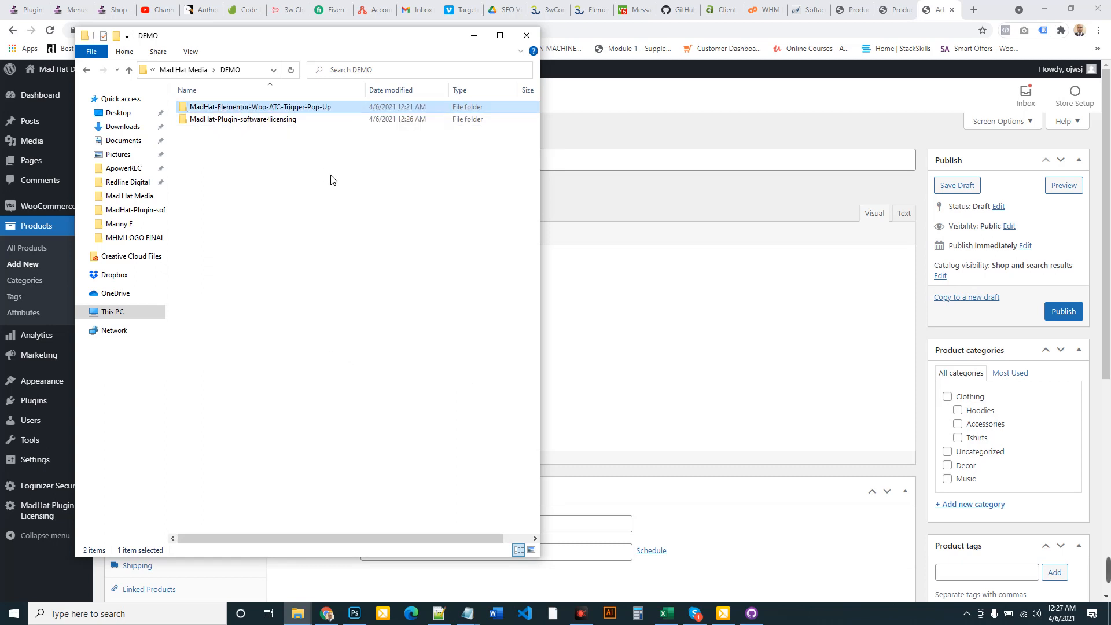
click(663, 168)
key(ctrl+v)
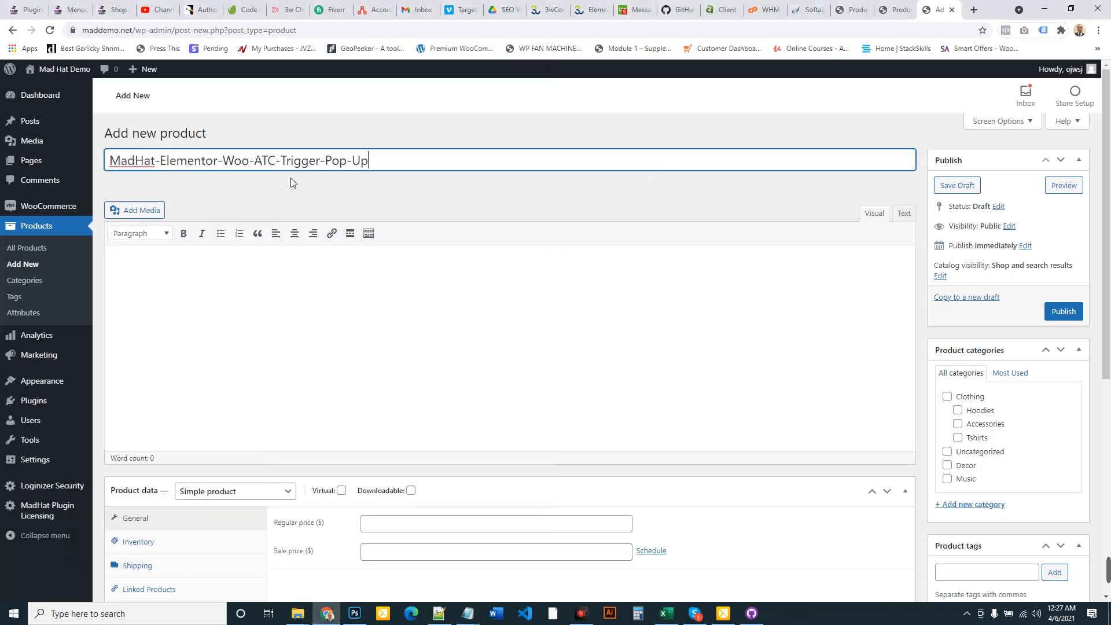
Make the product a simple subscription that is downloadable and virtual
scroll(372, 322, down, 2)
click(287, 376)
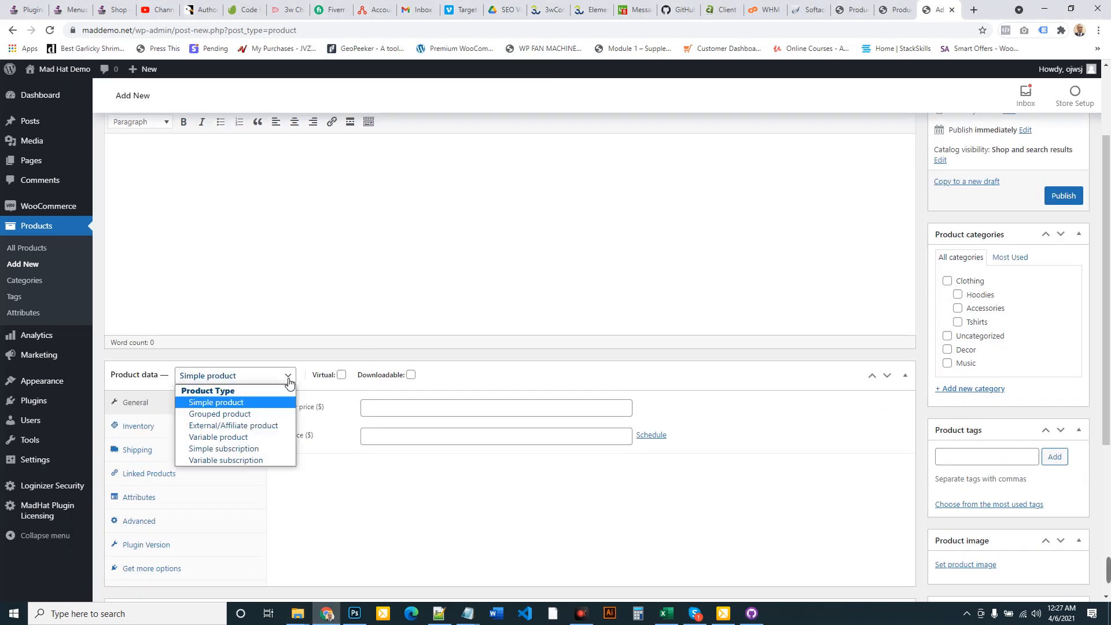
click(224, 449)
click(410, 375)
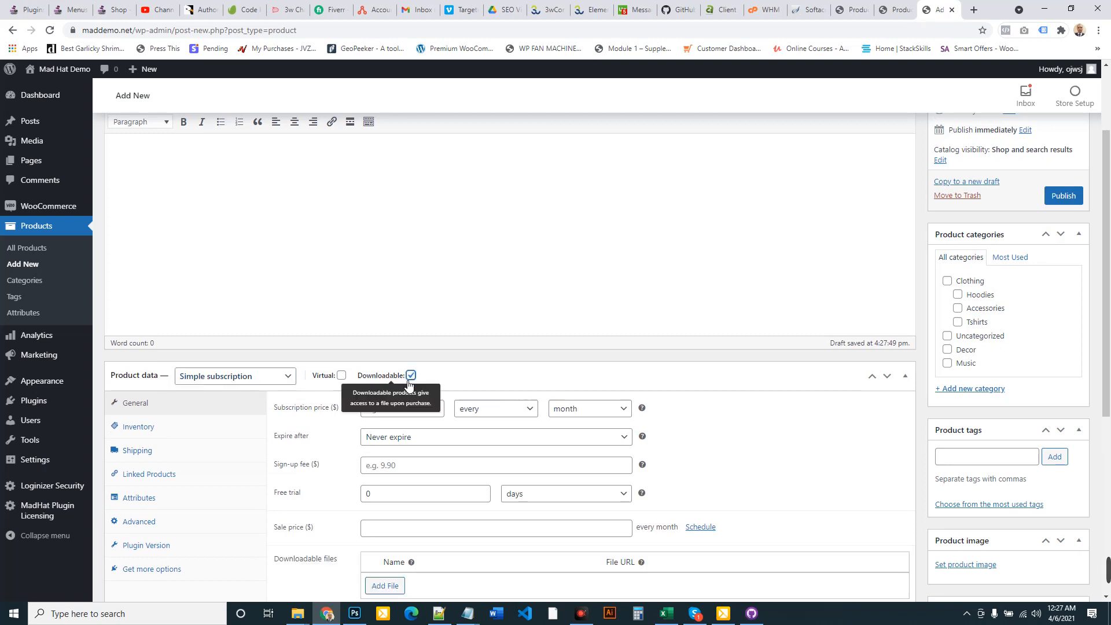
click(341, 376)
Add a downloadable file row named after the plugin
scroll(347, 376, down, 4)
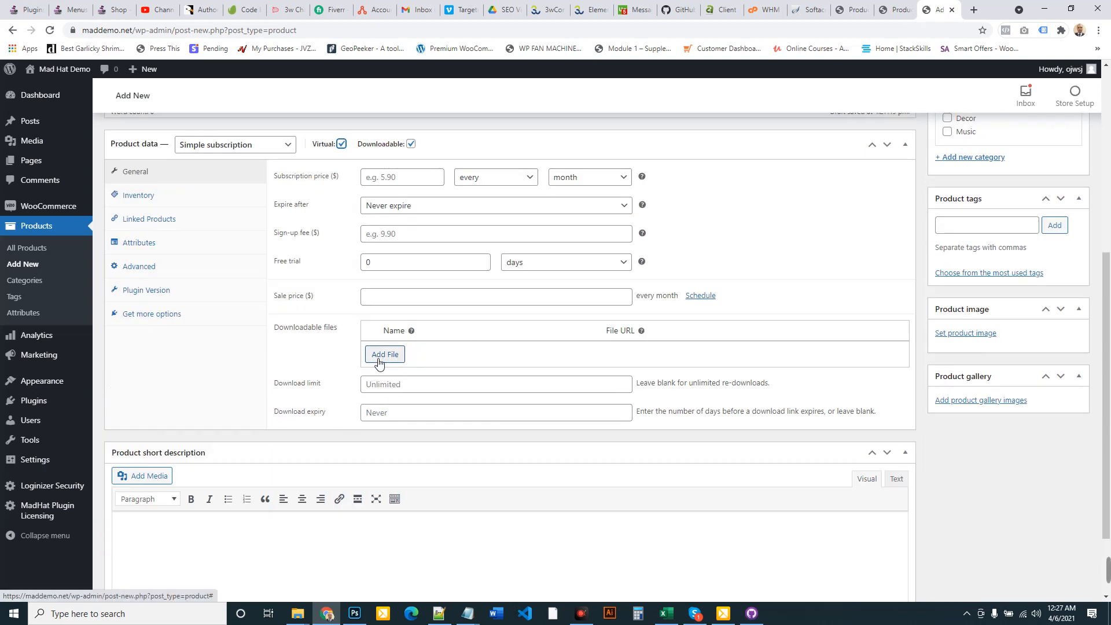
click(385, 361)
click(417, 357)
key(ctrl+v)
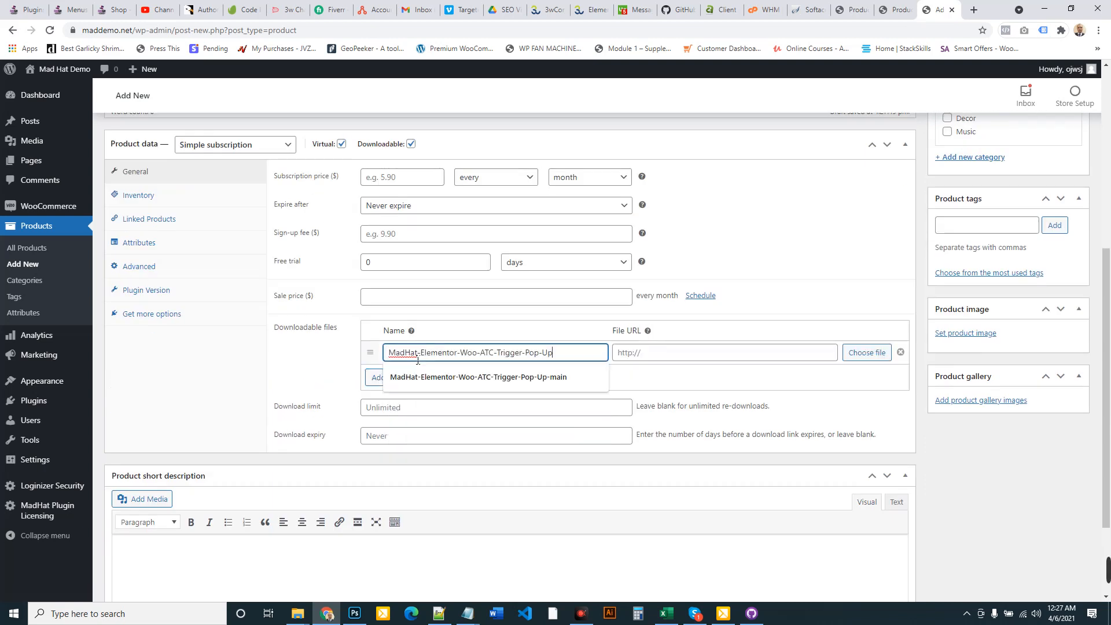
click(417, 361)
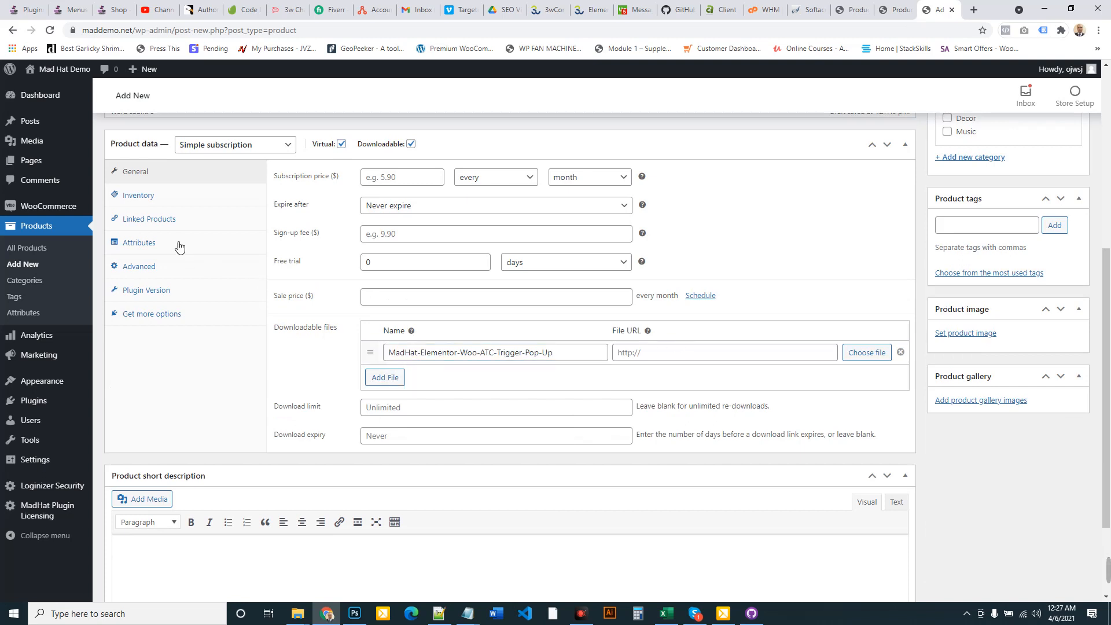
Enter 1.0 as the plugin version number and publish the product
click(146, 290)
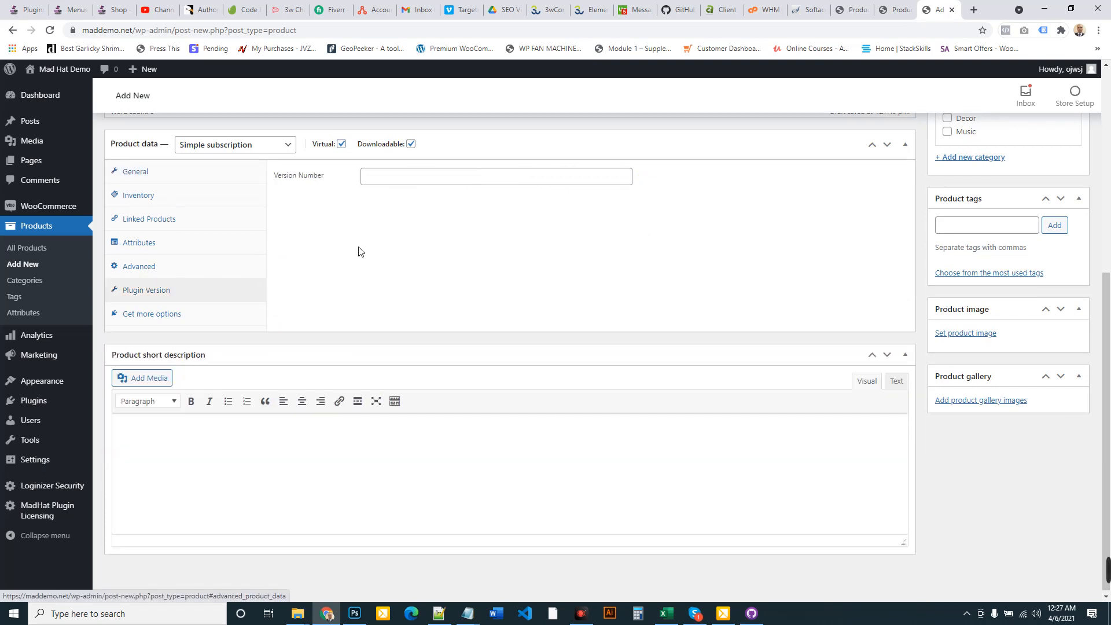
click(383, 176)
text(1.0)
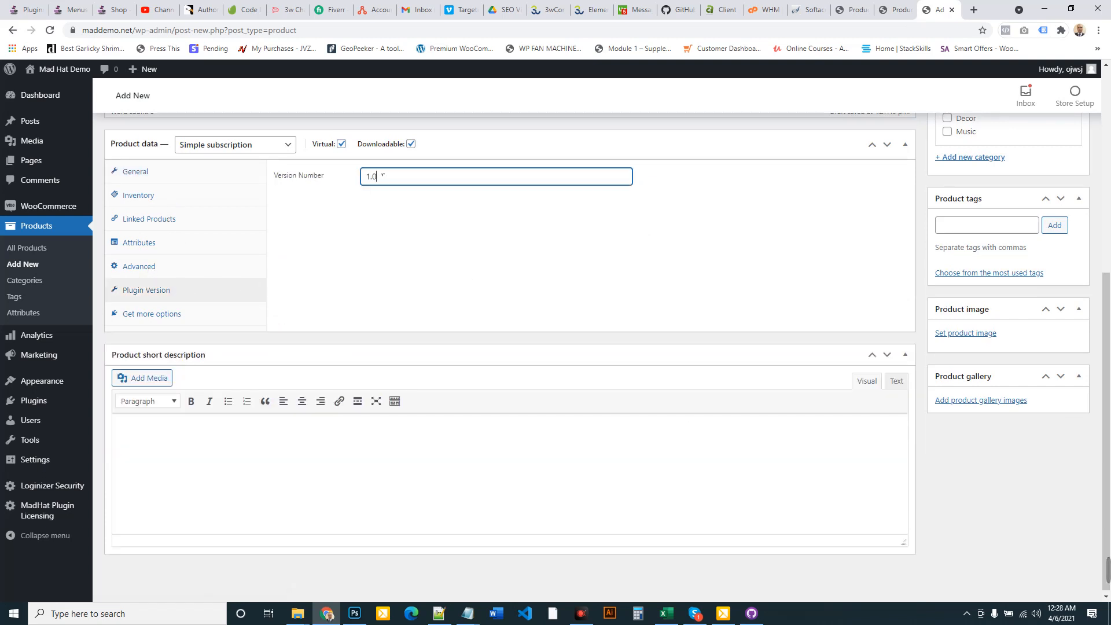
scroll(941, 214, up, 5)
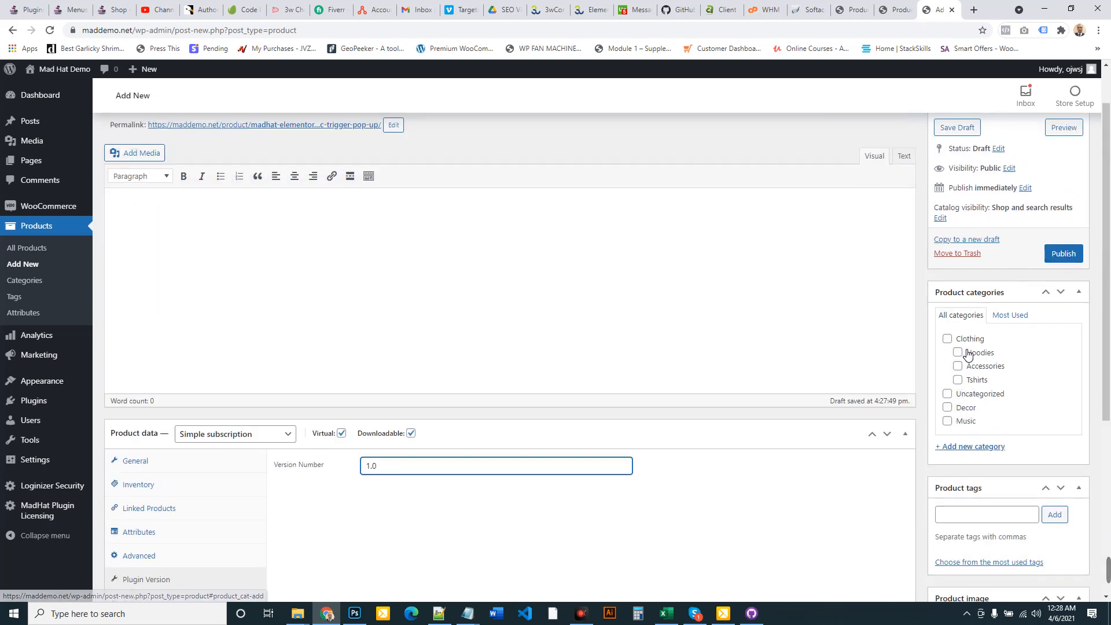
click(1065, 258)
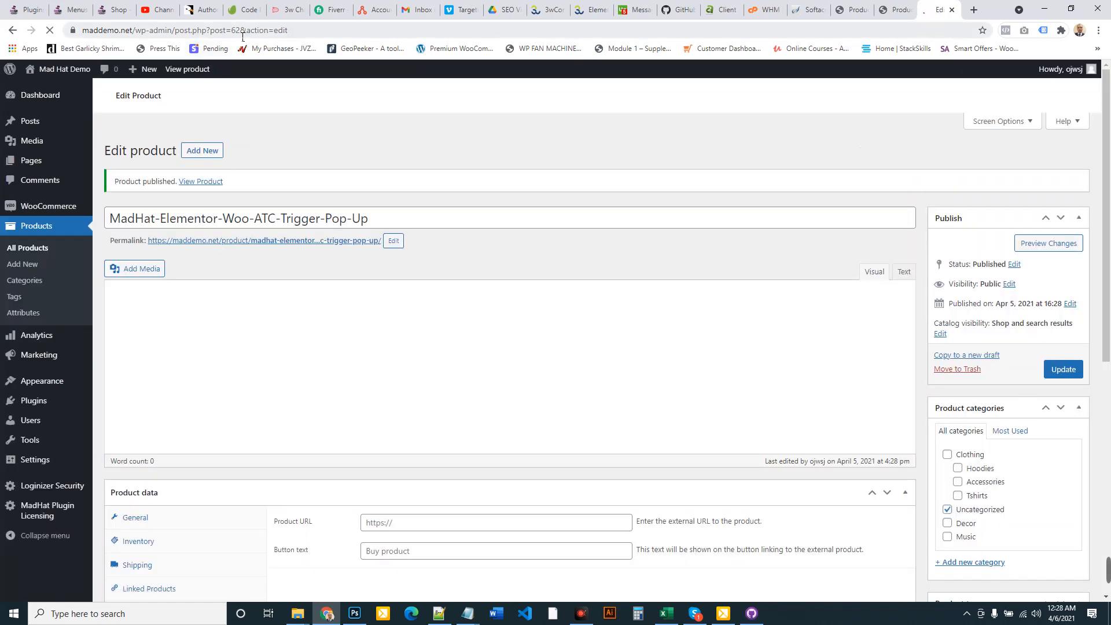
Note product ID 62 in the address bar and open Products > All Products
double_click(236, 31)
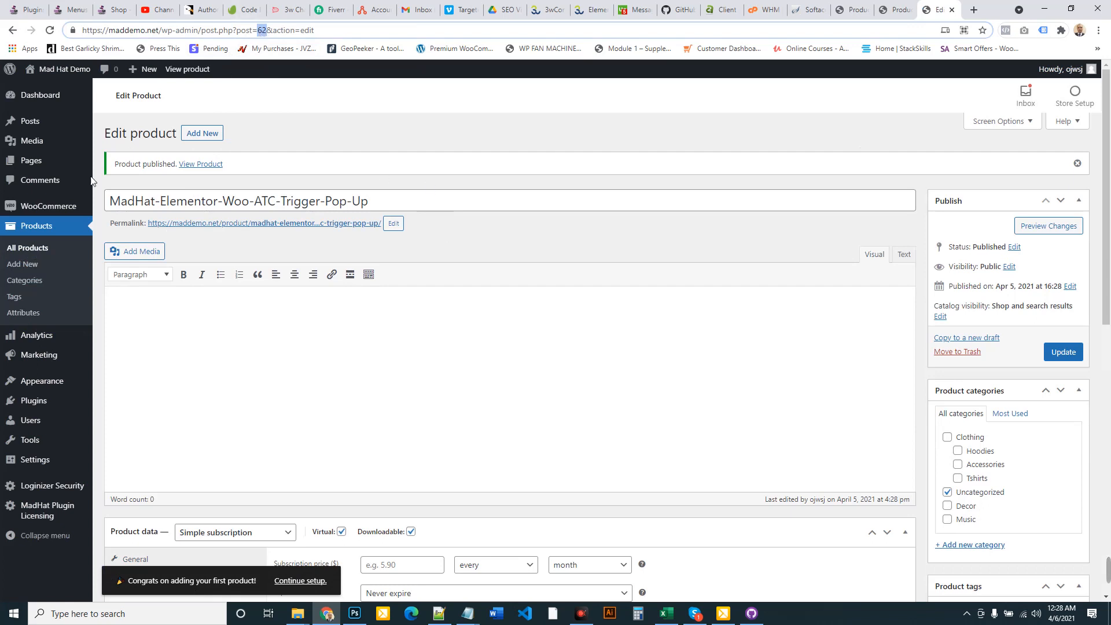
click(39, 249)
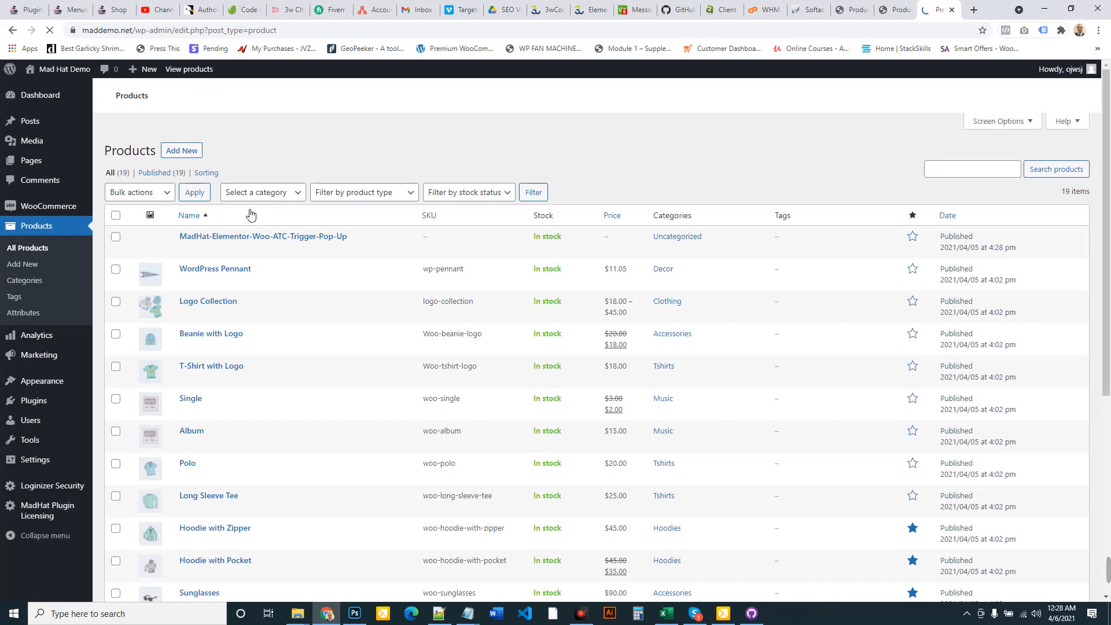
mouse_move(210, 253)
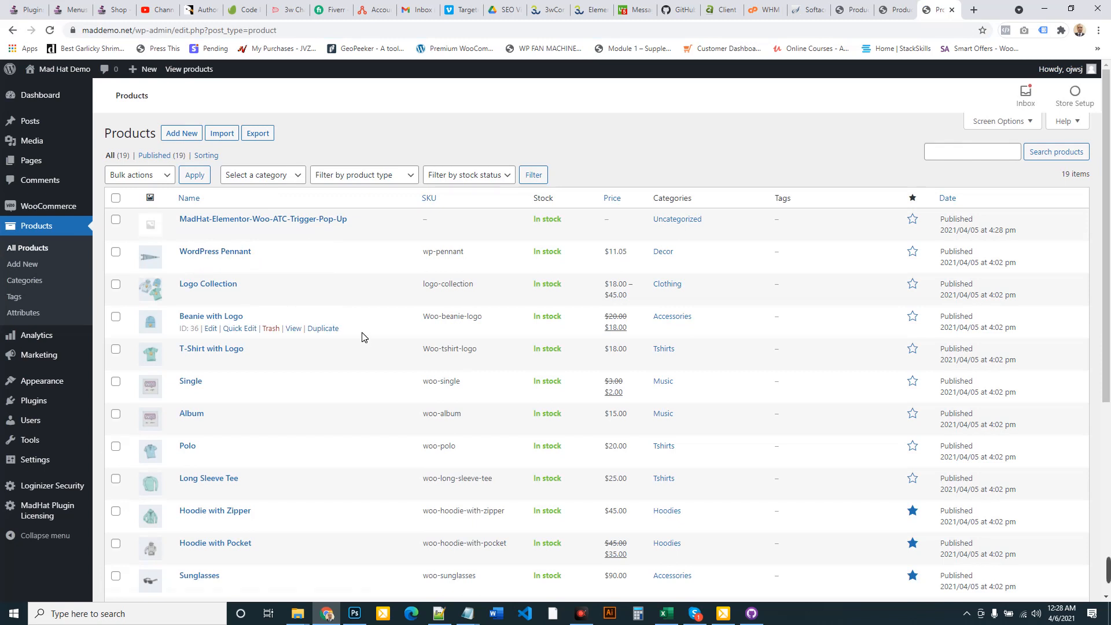
Open DEMO > MadHat-Elementor-Woo-ATC-Trigger-Pop-Up and edit mad-popup-widgets.php with Notepad++
mouse_move(298, 614)
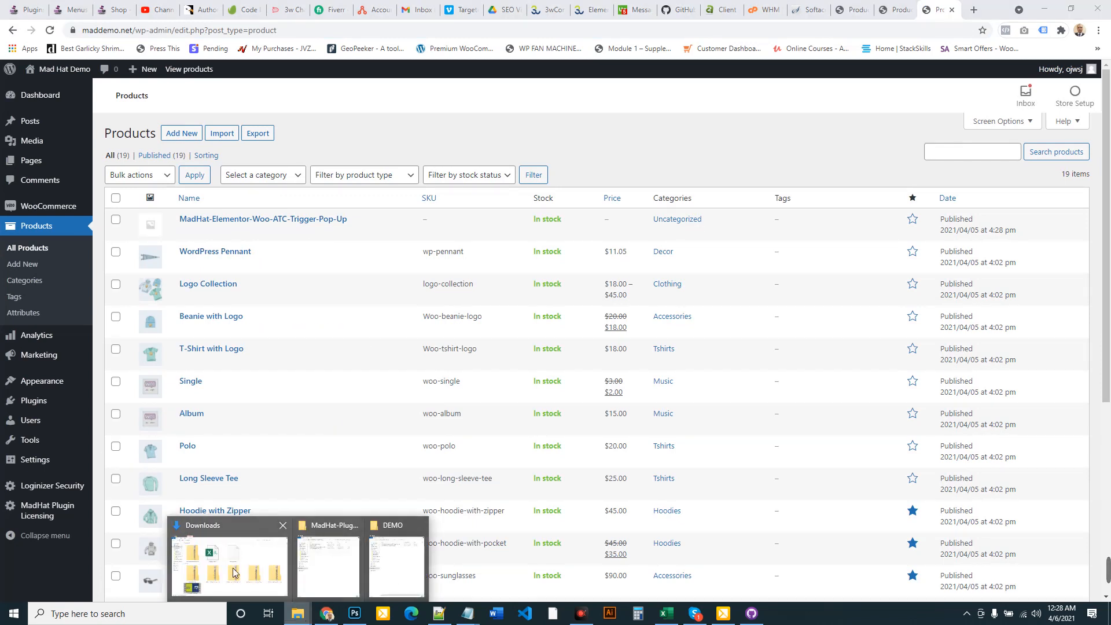
click(335, 568)
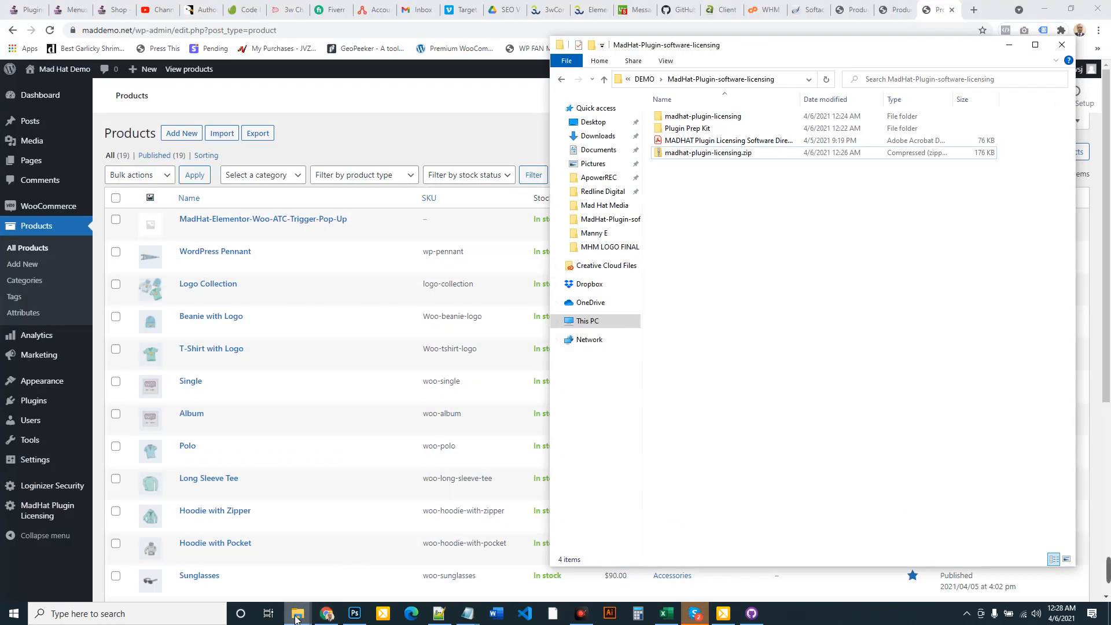
mouse_move(295, 614)
click(405, 564)
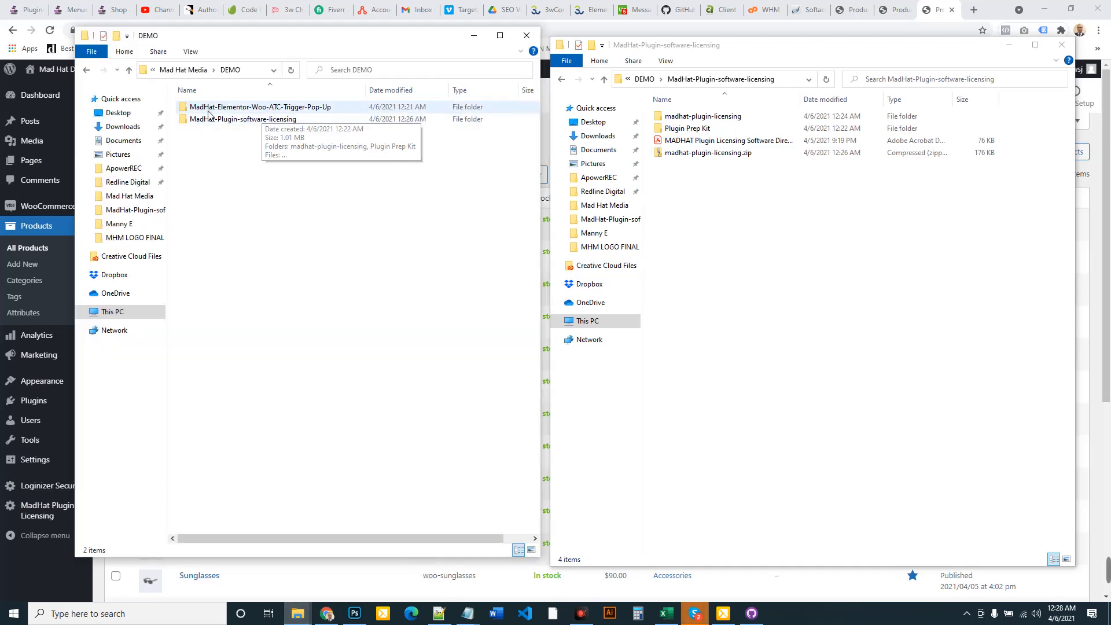
double_click(186, 109)
click(192, 145)
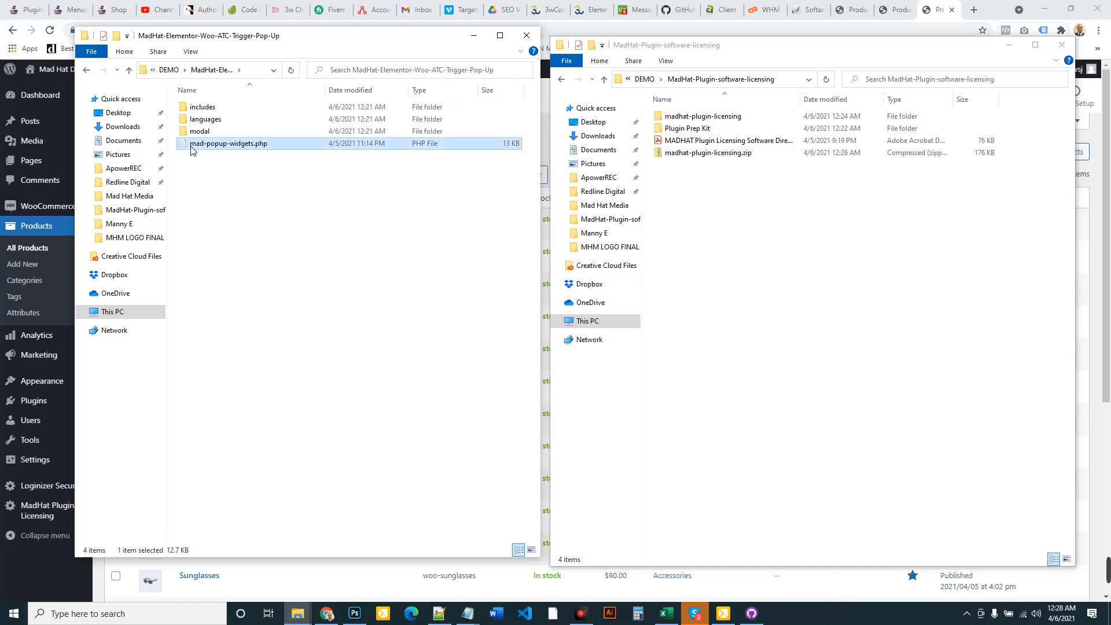
right_click(192, 150)
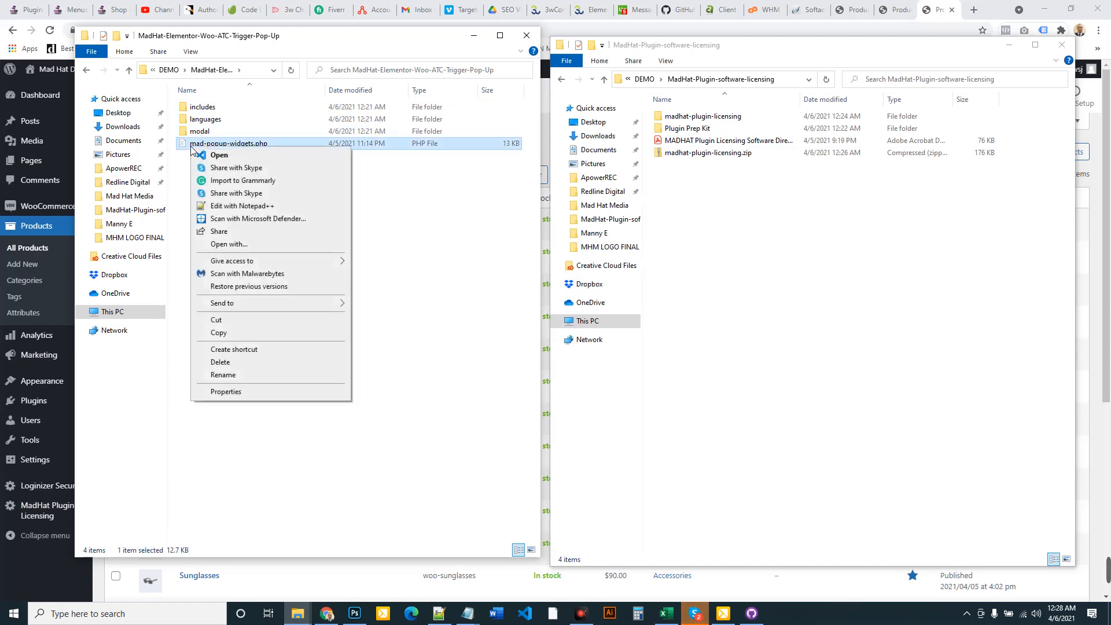
click(255, 207)
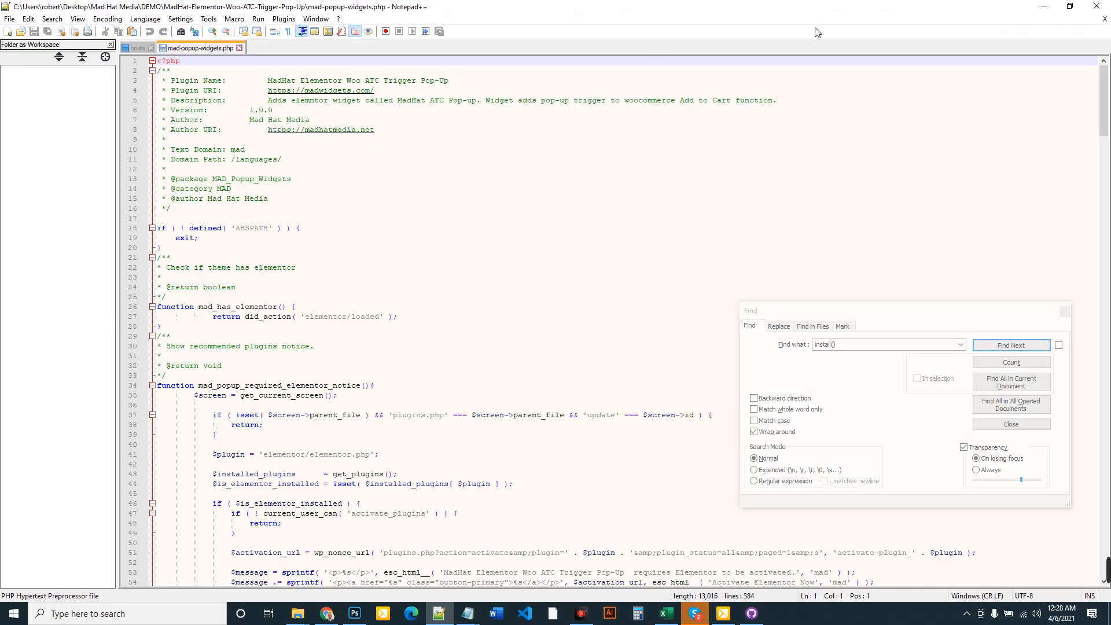
click(306, 606)
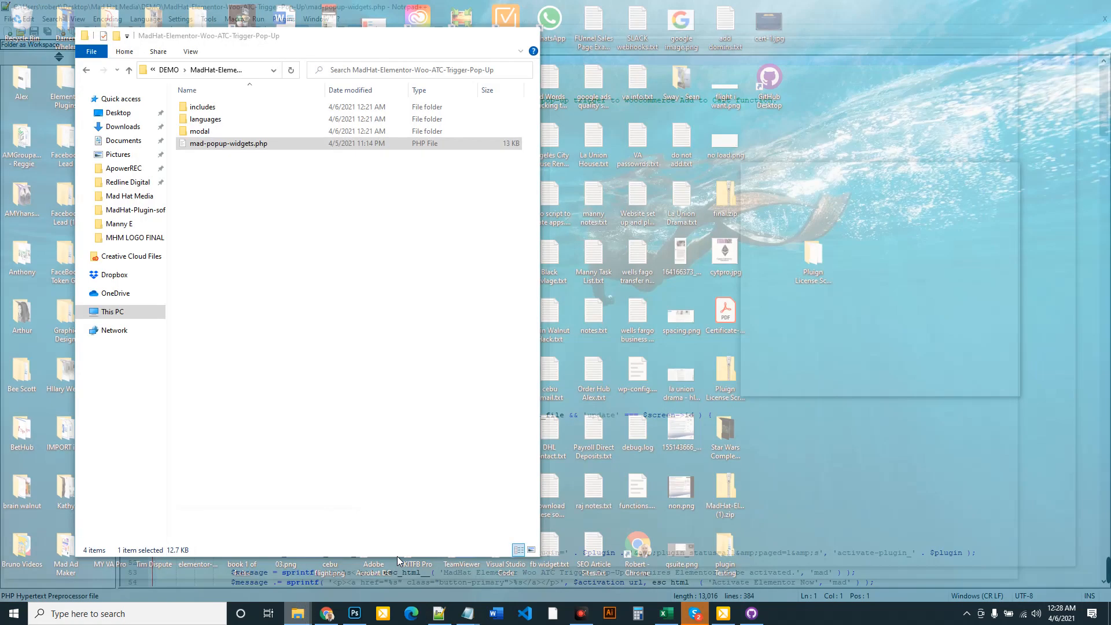
Open the Plugin Prep Kit's activation_script folder in File Explorer
click(397, 557)
click(297, 613)
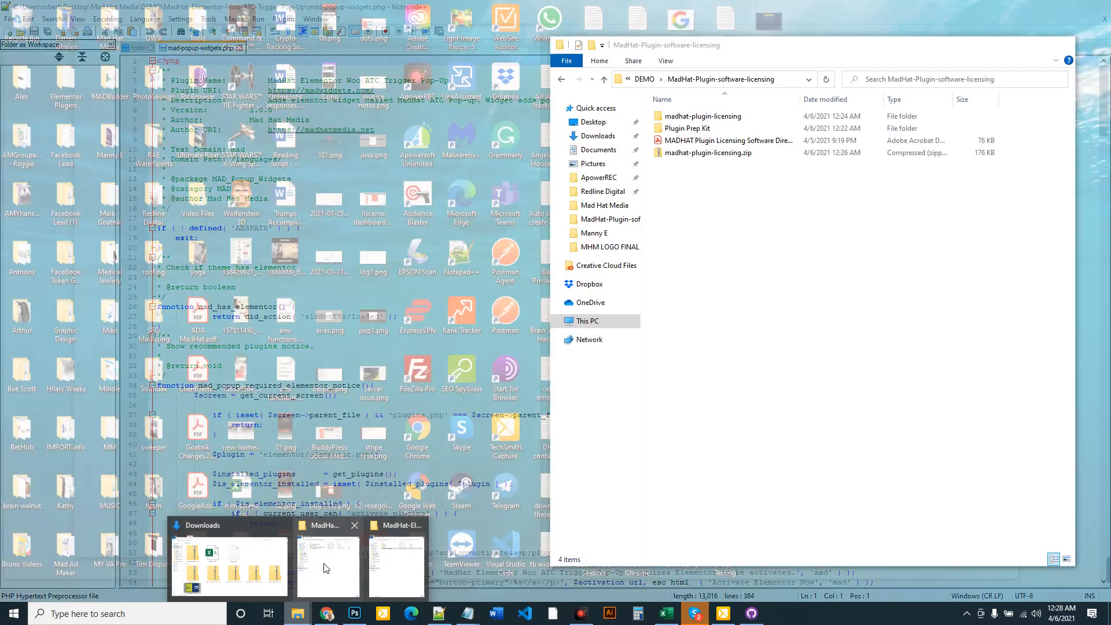
click(326, 569)
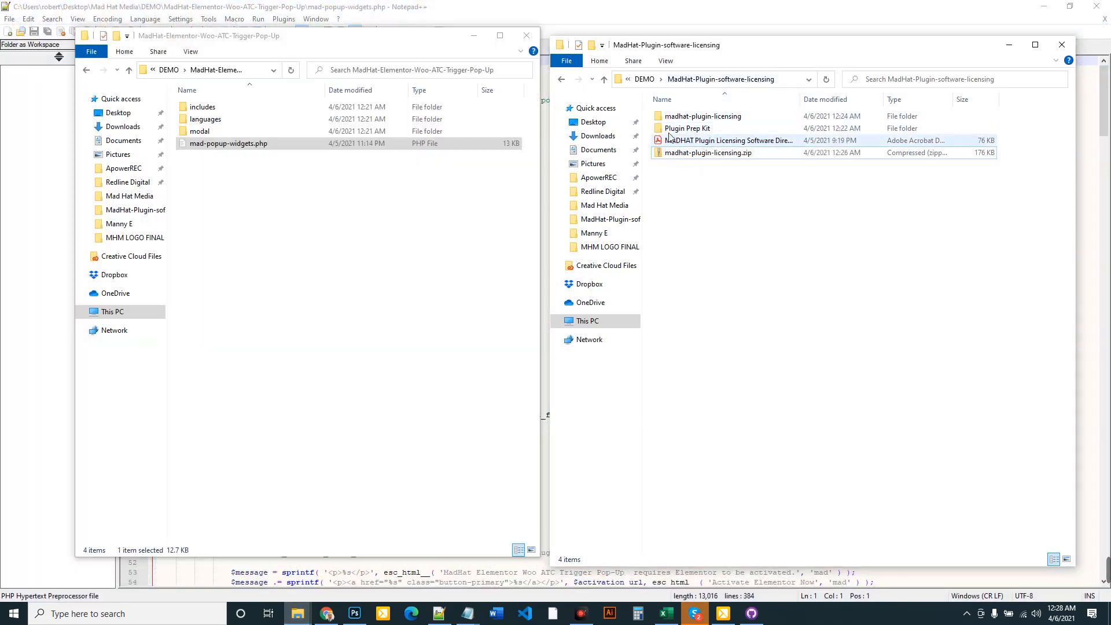
double_click(696, 131)
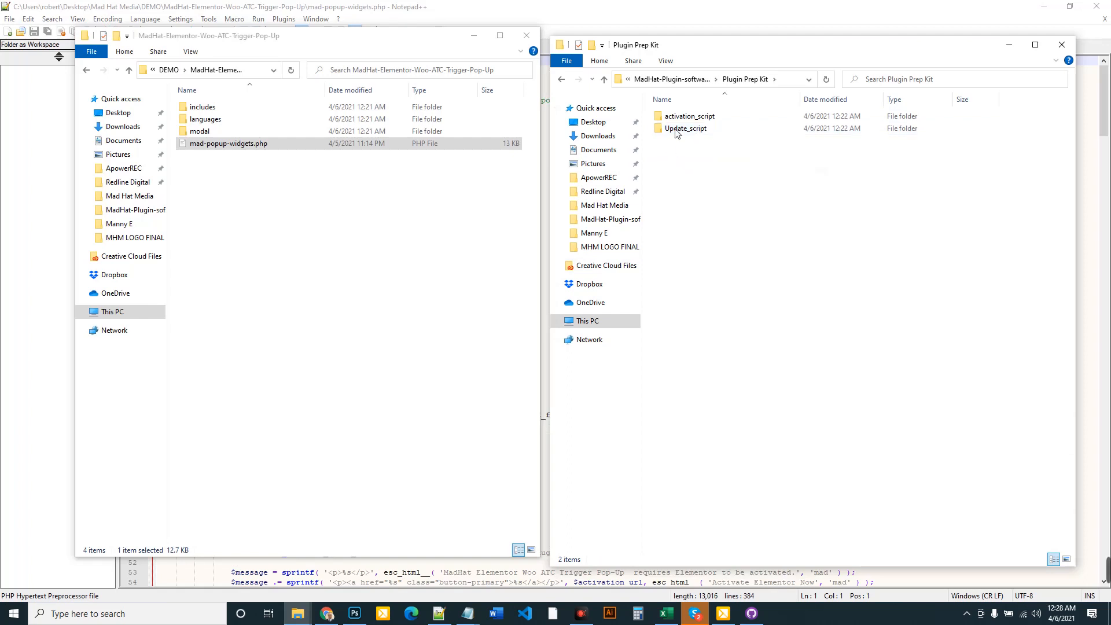
click(661, 120)
double_click(661, 119)
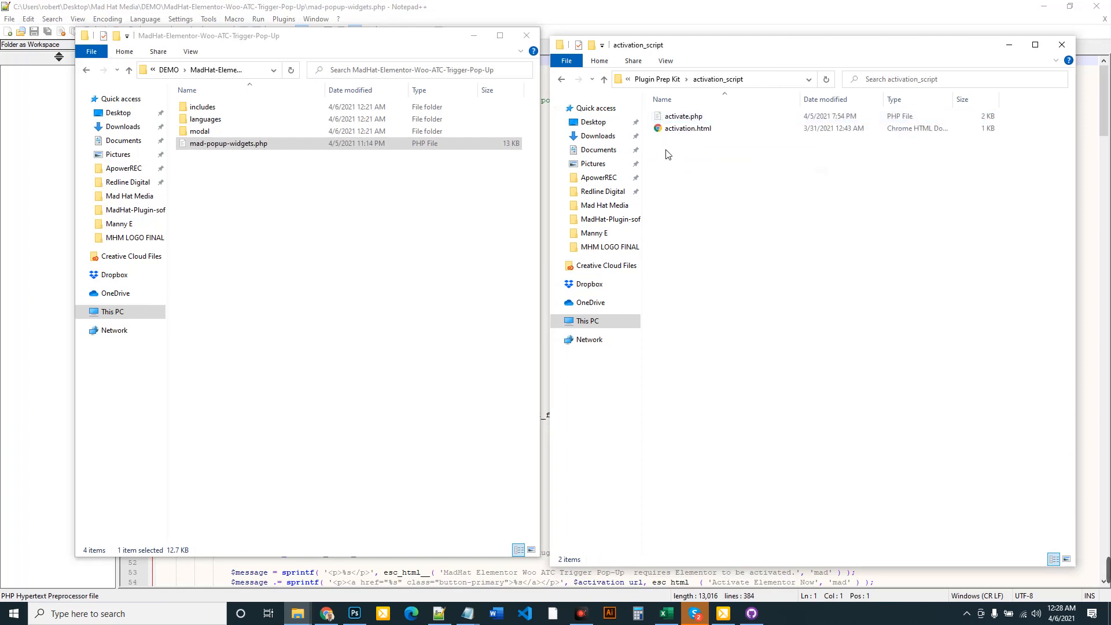
Copy activation.html and paste it into the MadHat-Elementor-Woo-ATC-Trigger-Pop-Up plugin folder
click(661, 130)
right_click(661, 133)
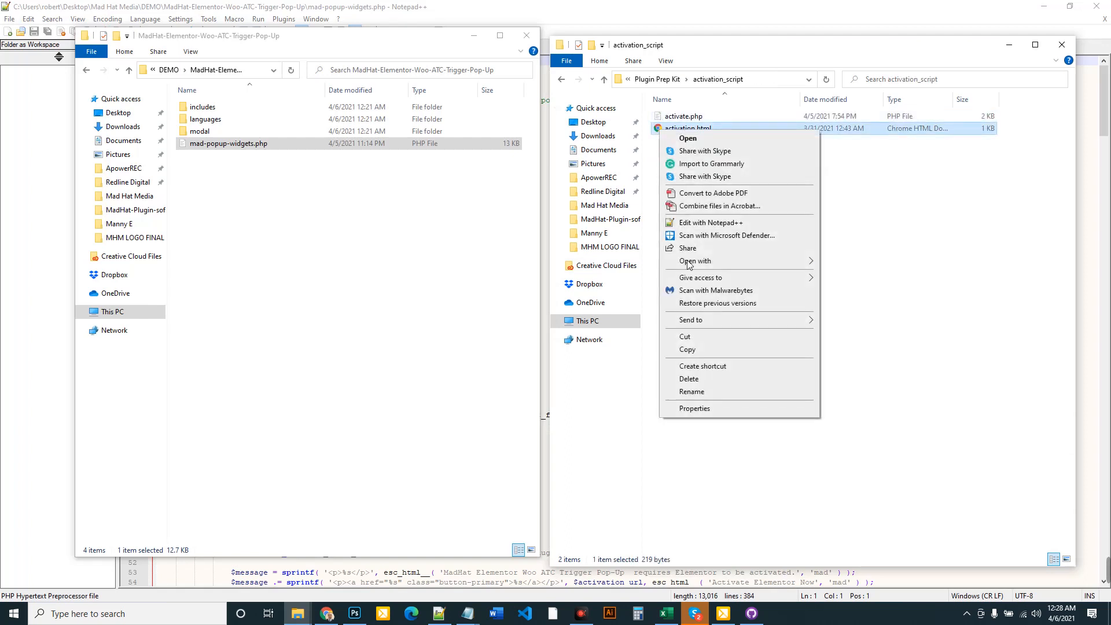
click(689, 351)
right_click(187, 204)
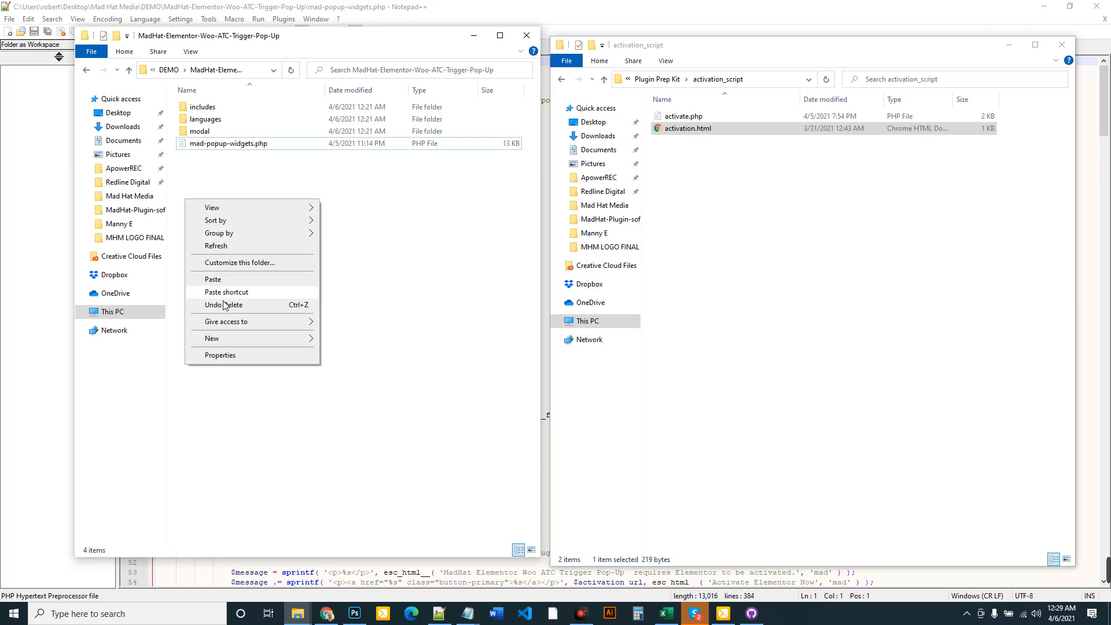
click(225, 280)
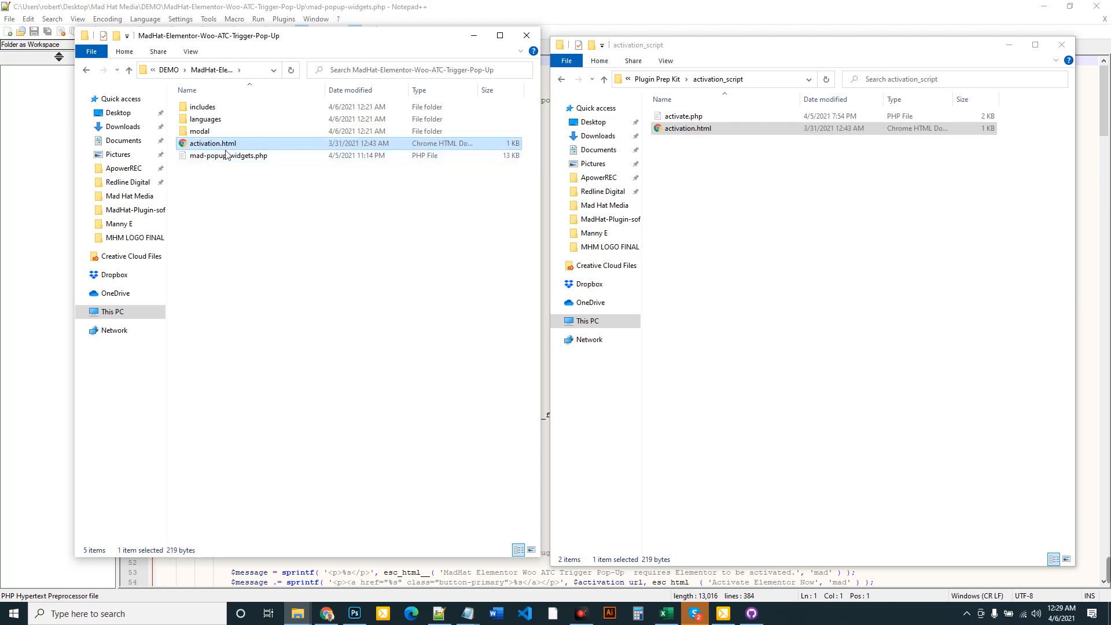
click(671, 116)
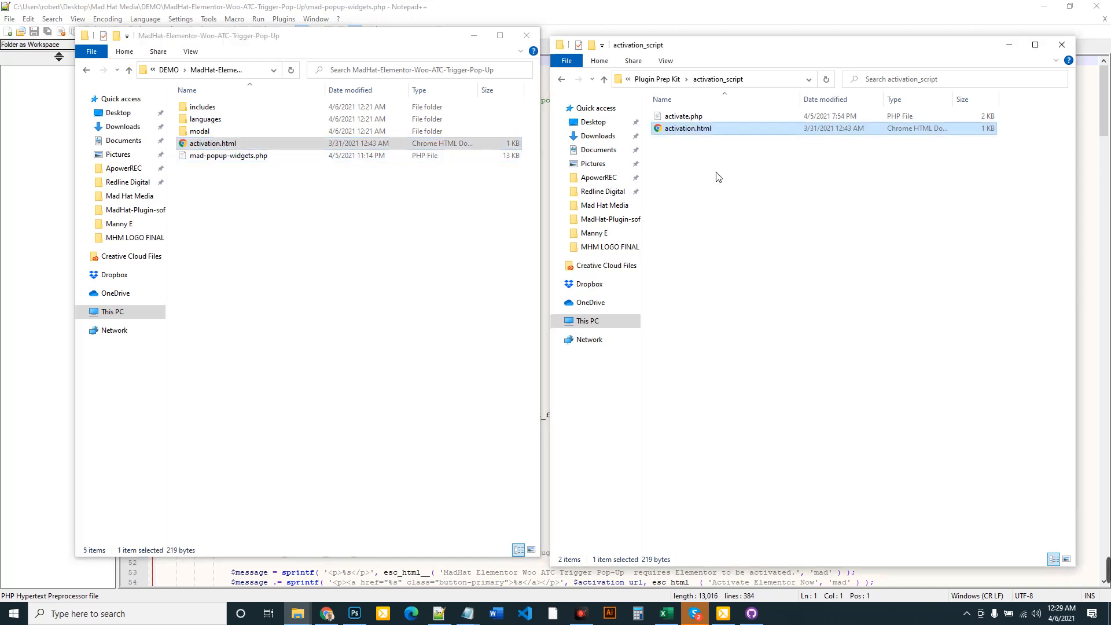
right_click(660, 118)
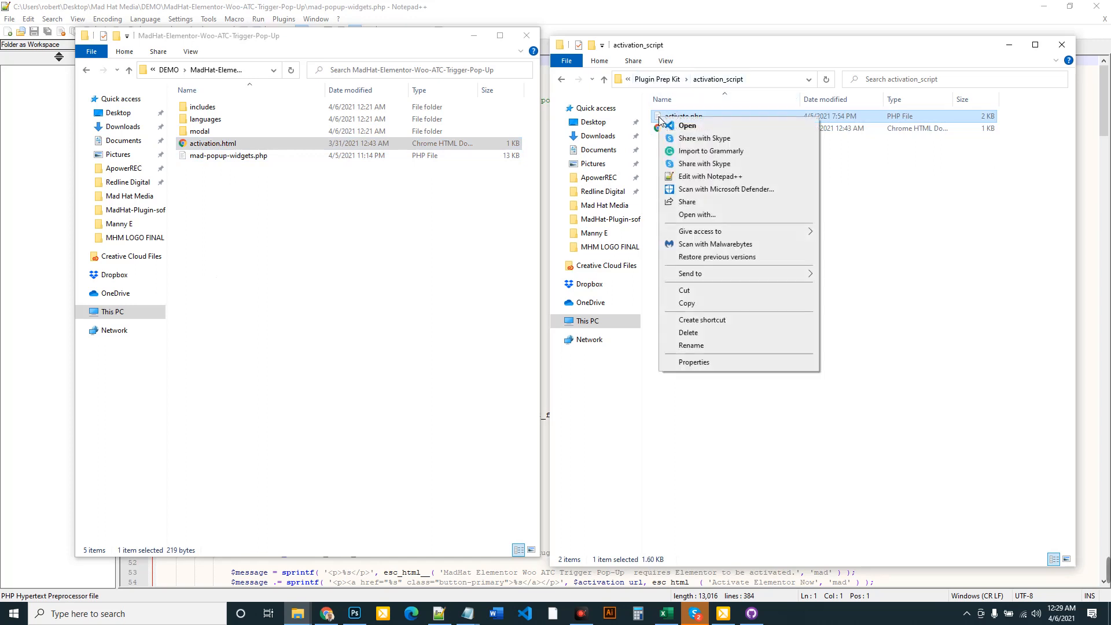
Open activate.php in Notepad++ and change 'hatmedia' in the subscription server URL to 'demo'
click(713, 177)
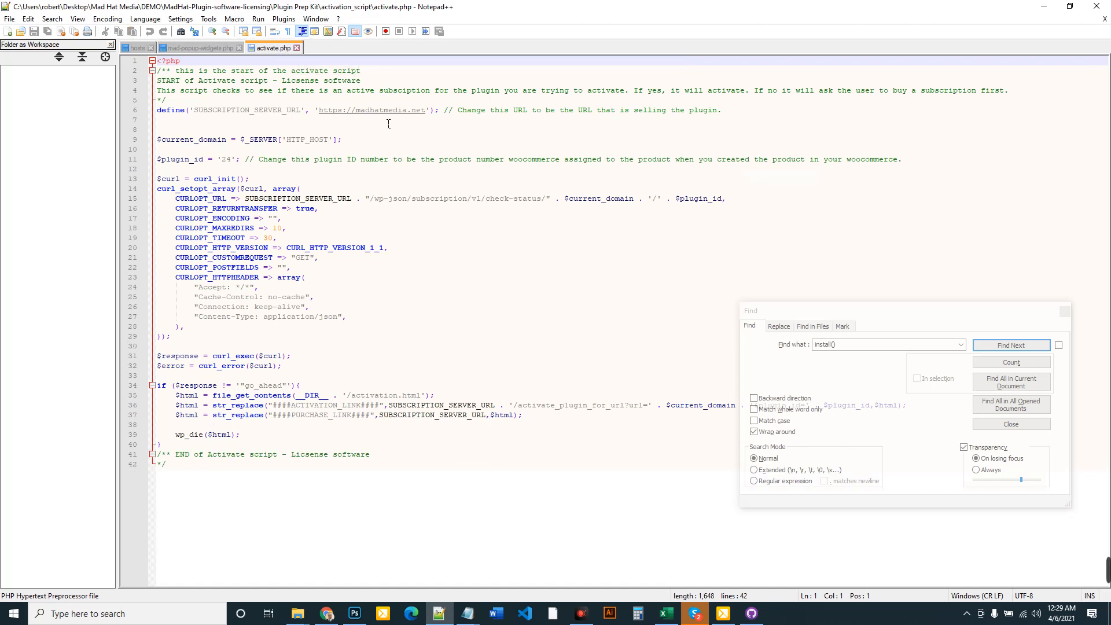
click(428, 111)
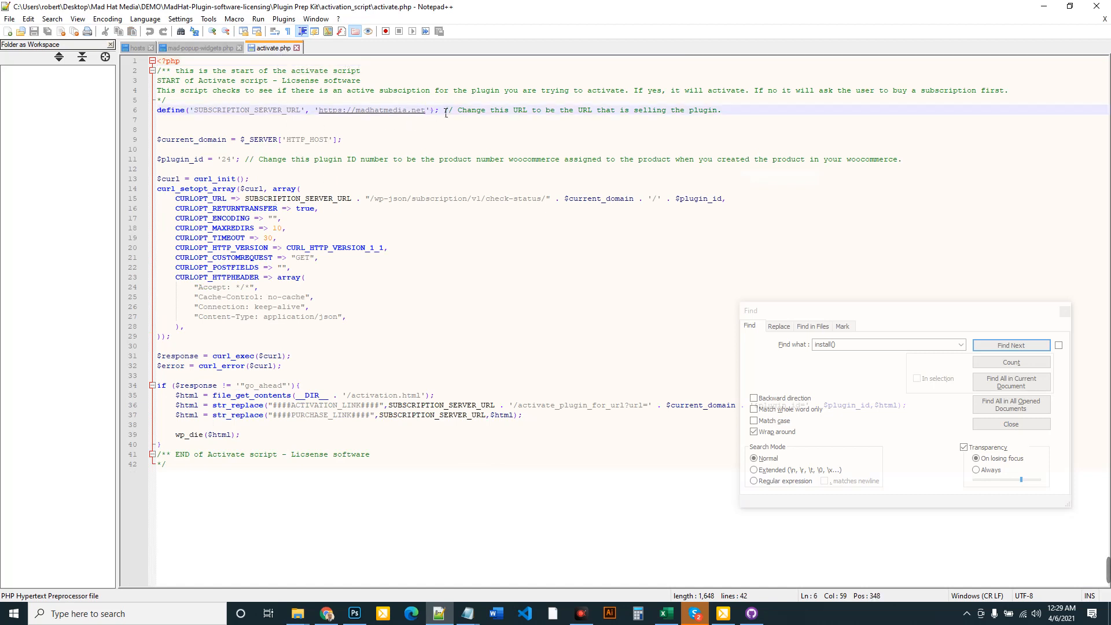
key(Left)
key(Left)
key(Left)
key(BackSpace)
key(BackSpace)
key(BackSpace)
key(BackSpace)
key(BackSpace)
key(BackSpace)
key(BackSpace)
key(BackSpace)
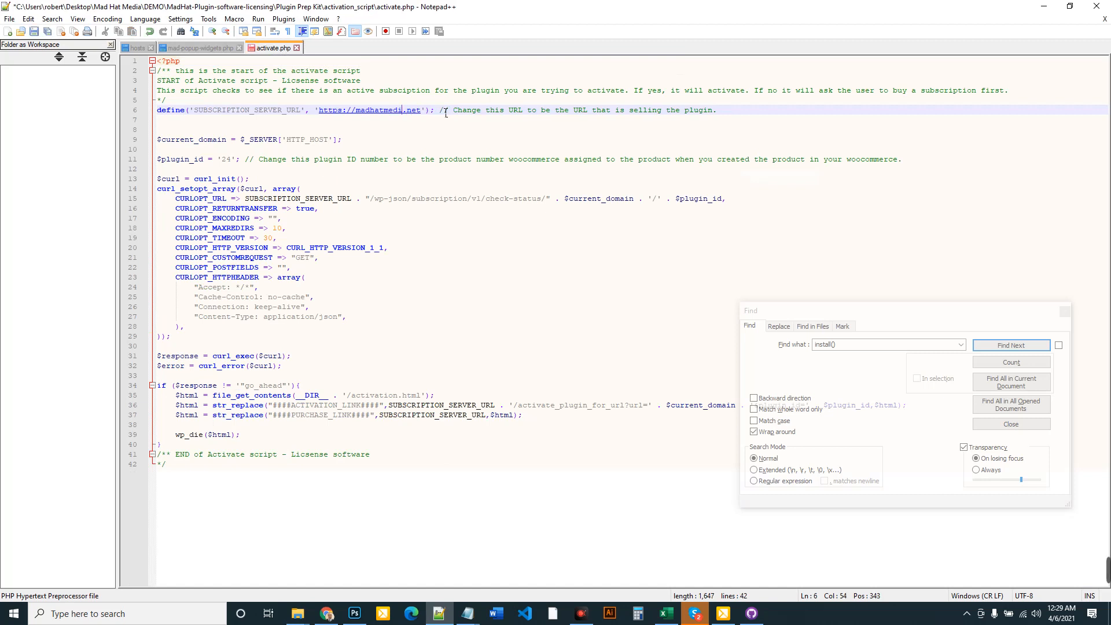
text(demo)
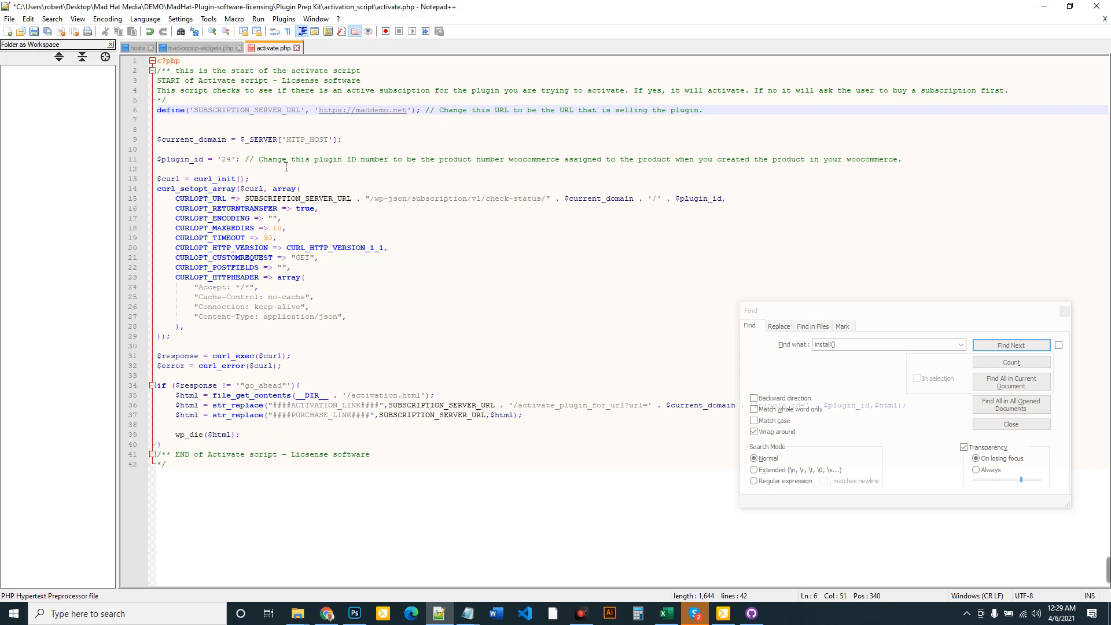
Check product ID 62 in the browser and replace plugin ID 24 on line 11 with 62
drag(235, 162, 229, 163)
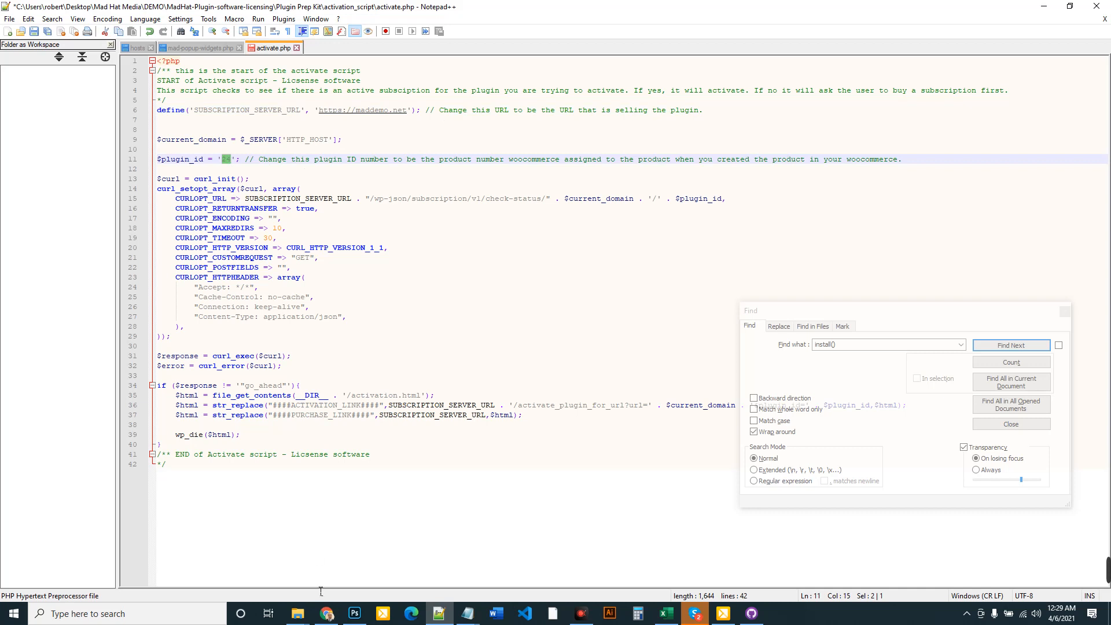
click(327, 614)
double_click(194, 231)
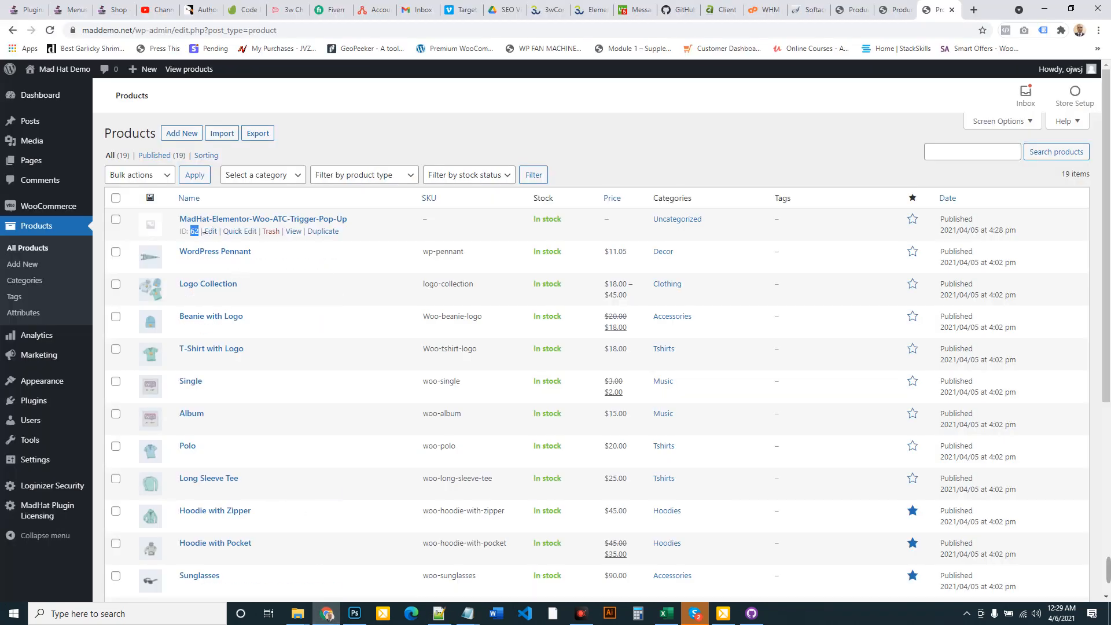
click(439, 614)
click(234, 153)
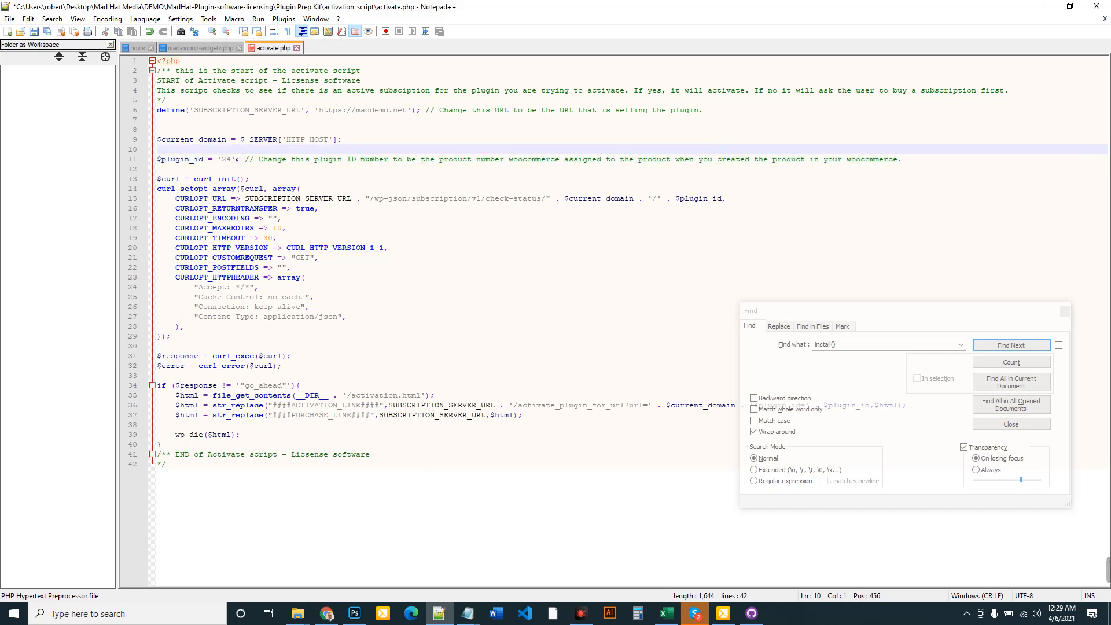
double_click(227, 159)
text(7)
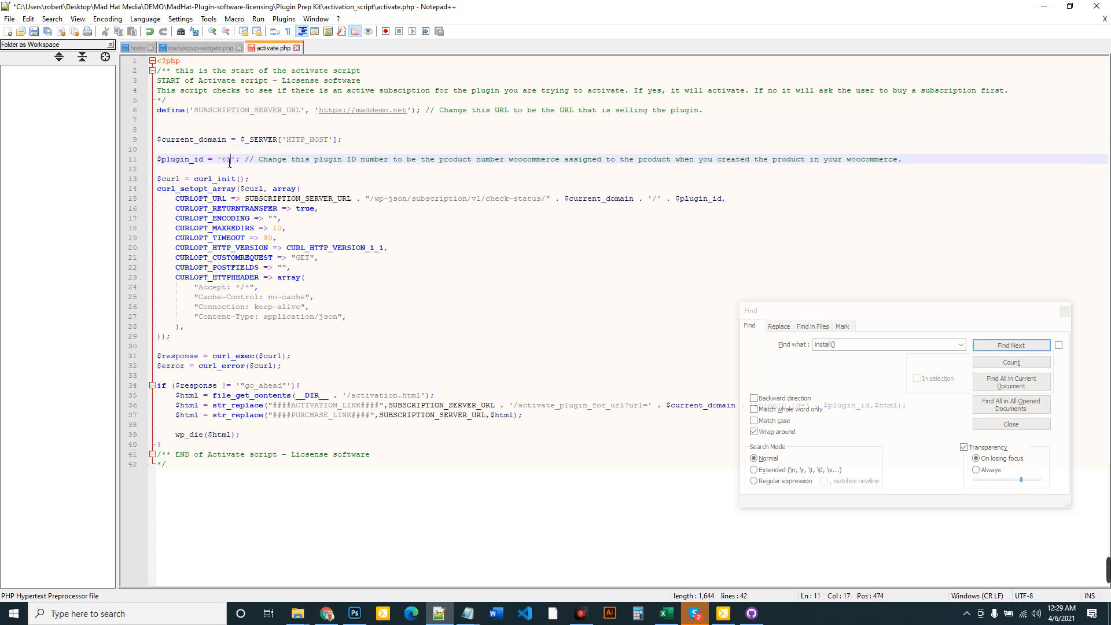
Save activate.php and select the activation script from line 2 to the end
click(472, 328)
click(9, 18)
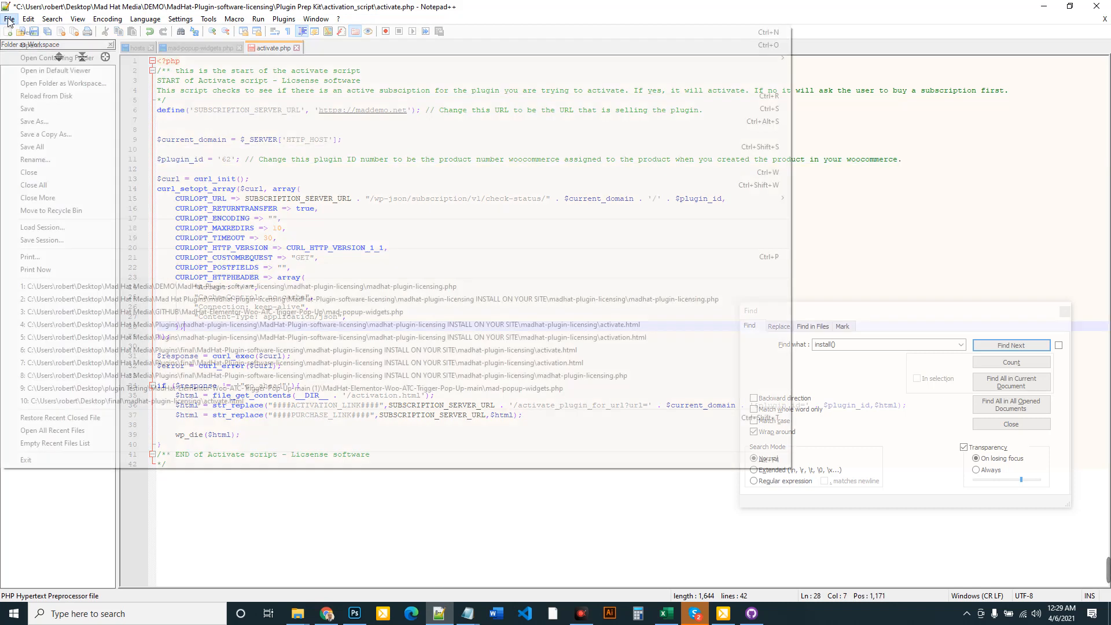
click(46, 110)
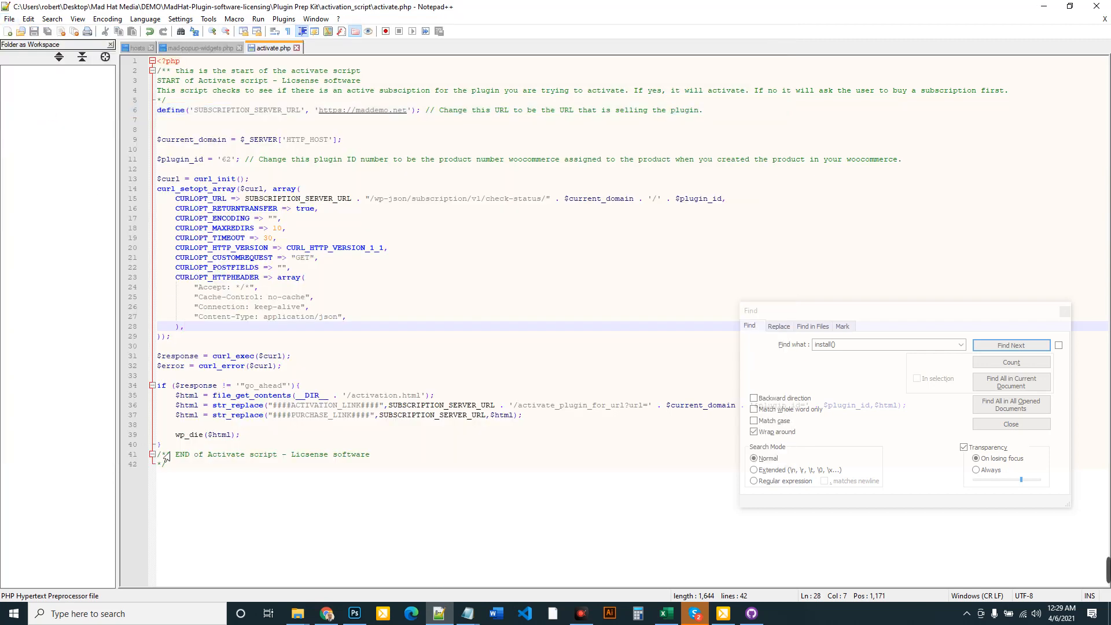
drag(180, 472, 161, 72)
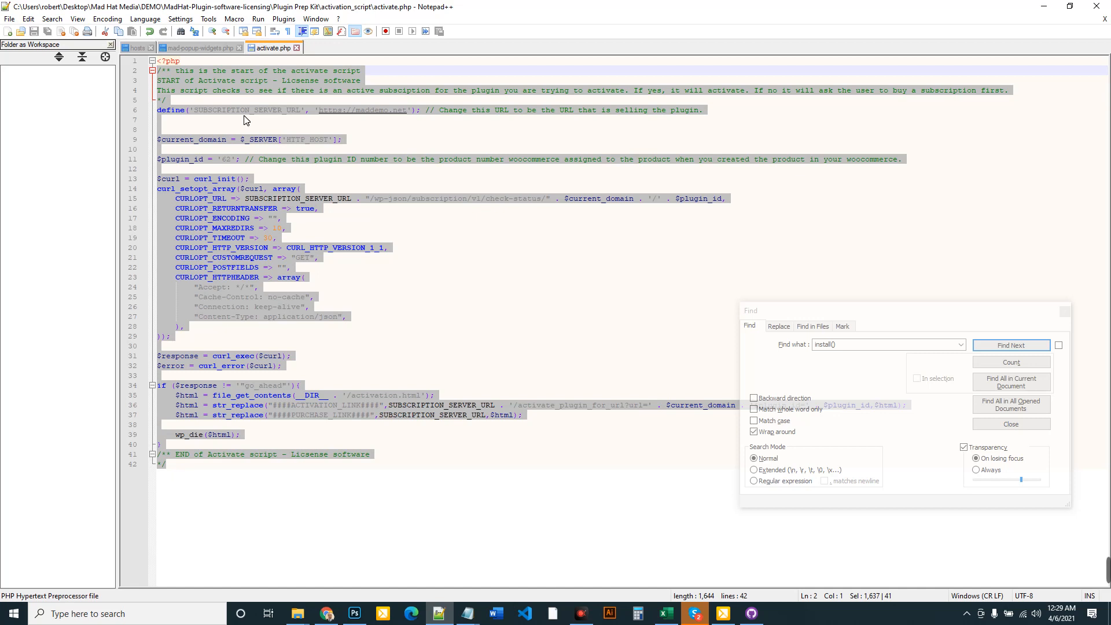
Switch to mad-popup-widgets.php and find its install() function
click(671, 213)
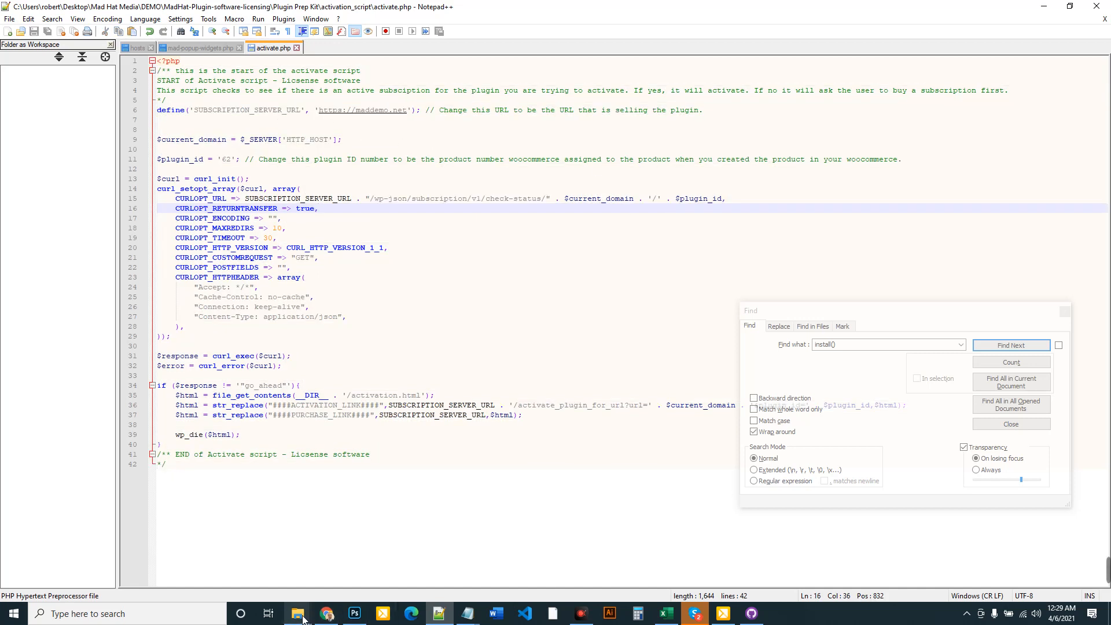
mouse_move(297, 612)
click(339, 571)
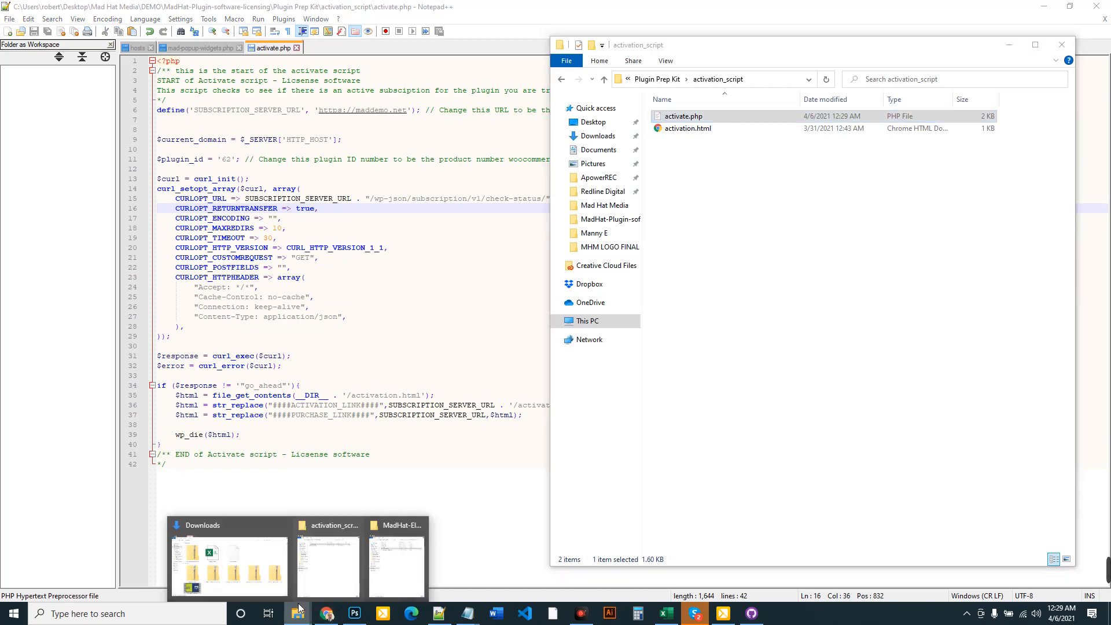
click(399, 558)
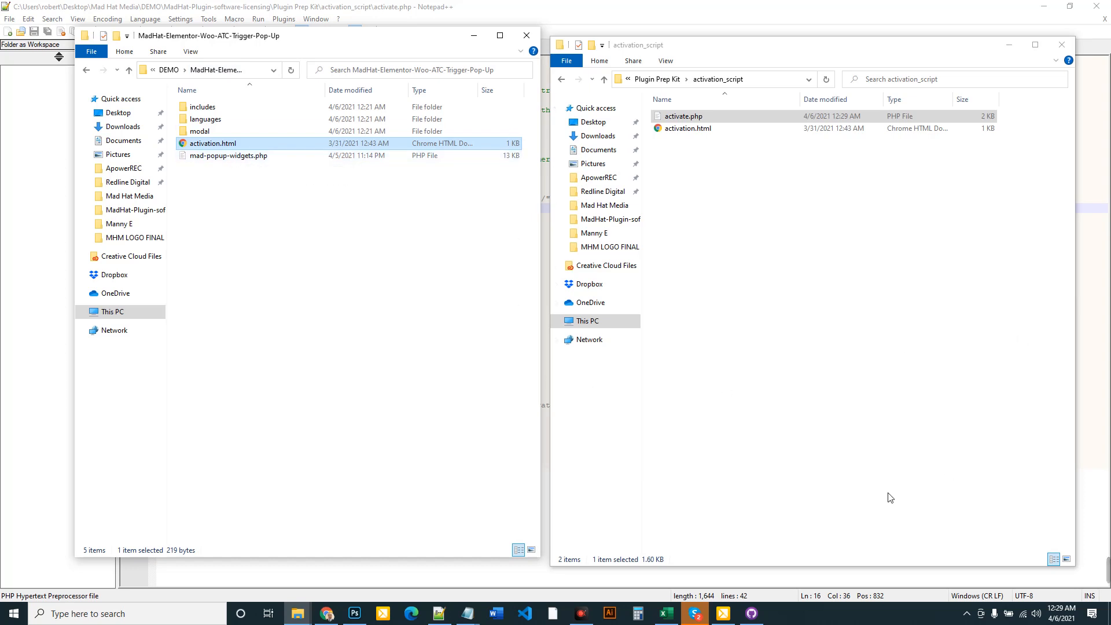
click(1089, 322)
click(200, 49)
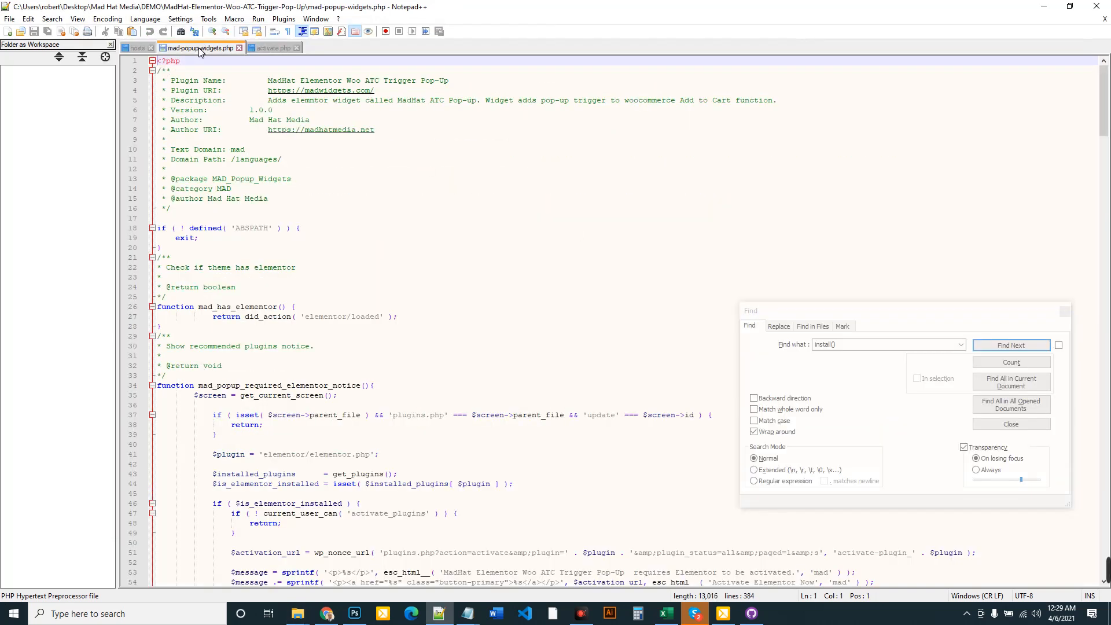
click(824, 346)
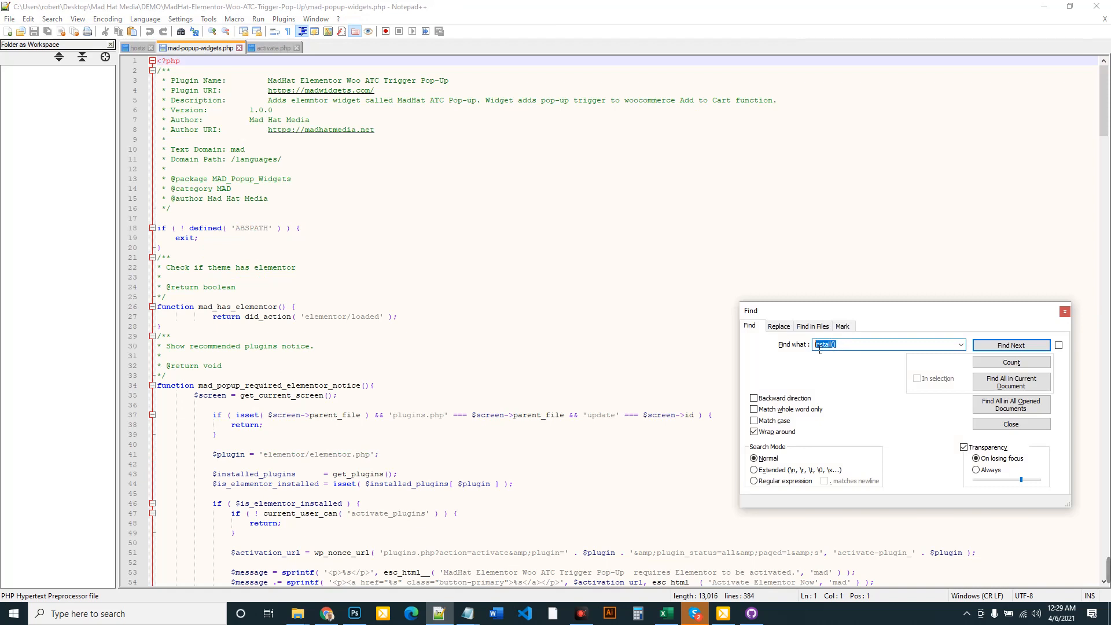
click(1010, 345)
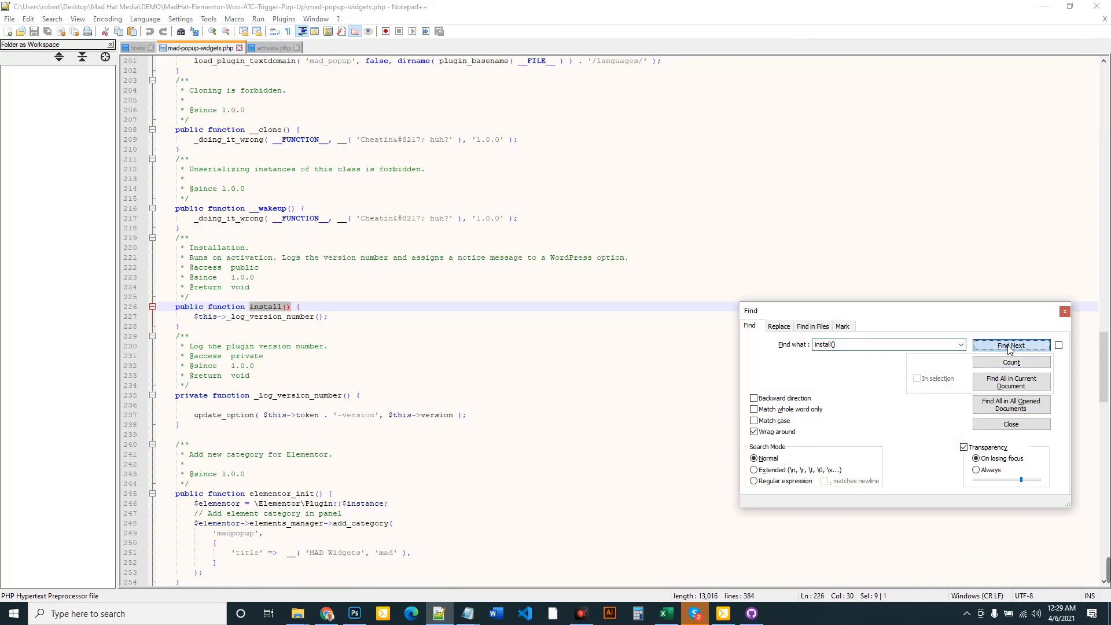
Add blank lines inside install() and paste the copied activation script there
click(313, 310)
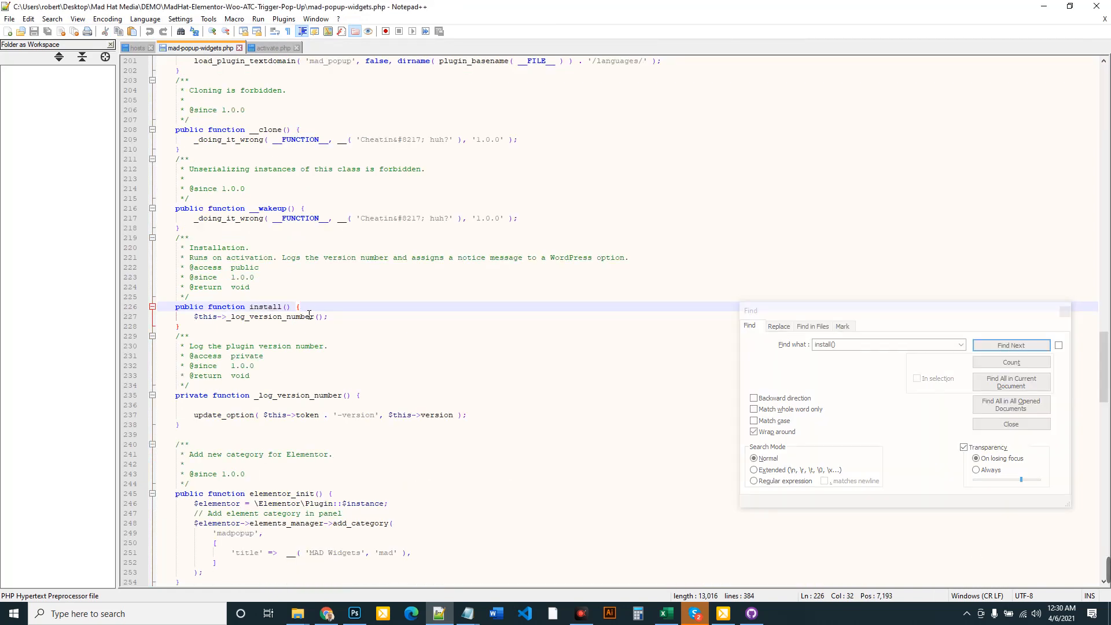
key(Return)
key(Return)
key(Return)
key(Return)
key(Return)
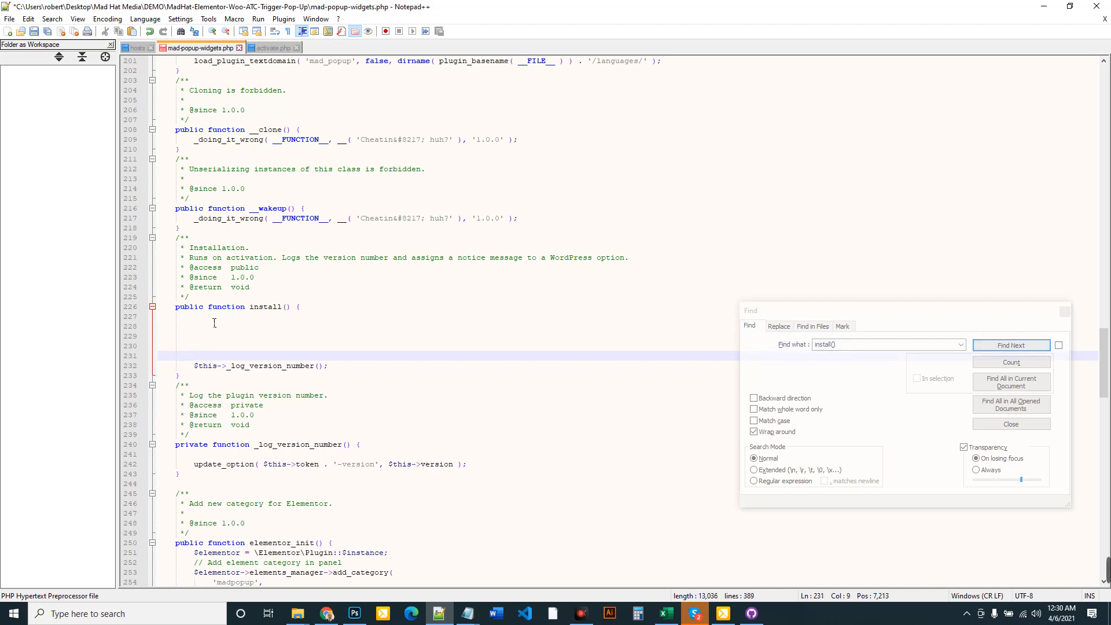
click(214, 323)
click(199, 320)
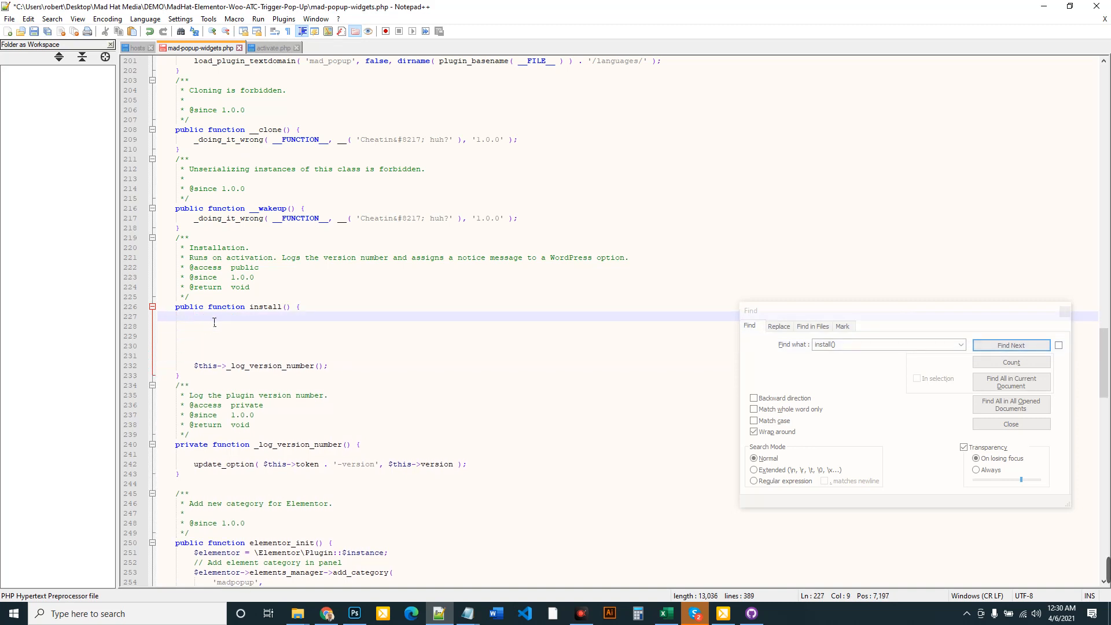
click(270, 50)
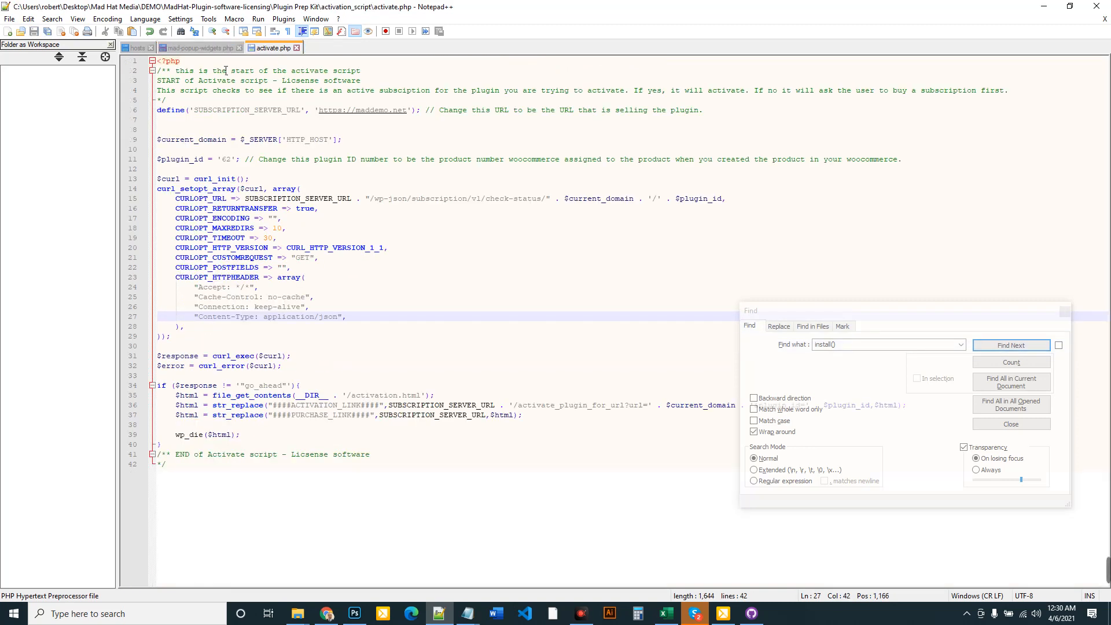
click(214, 50)
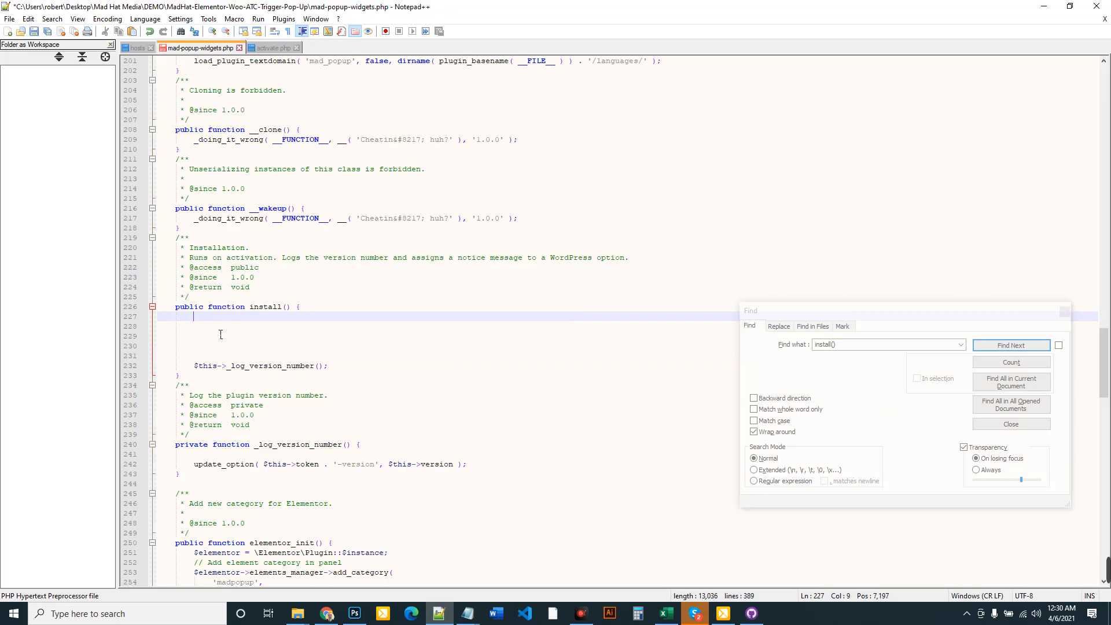
key(ctrl+v)
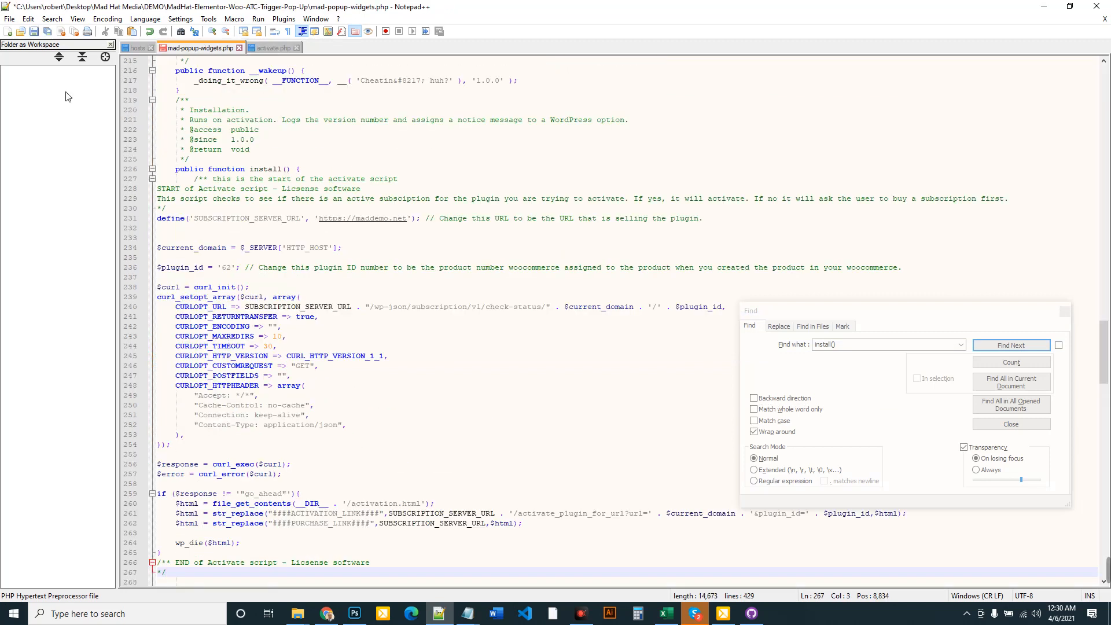
Save mad-popup-widgets.php with the pasted licensing script
click(9, 18)
click(34, 113)
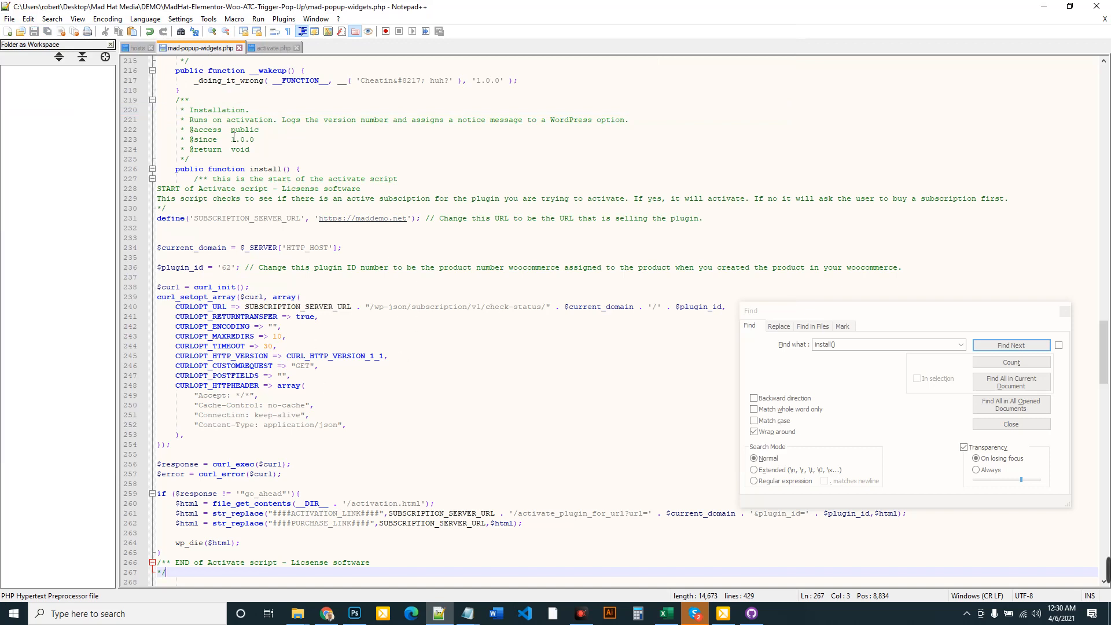
scroll(346, 223, down, 14)
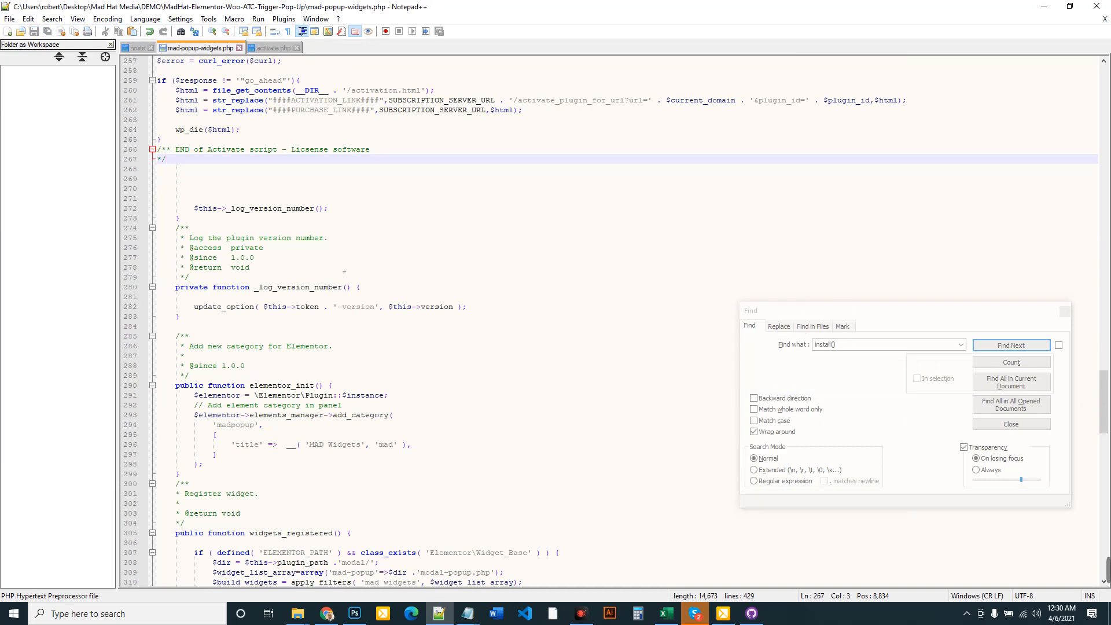
click(272, 48)
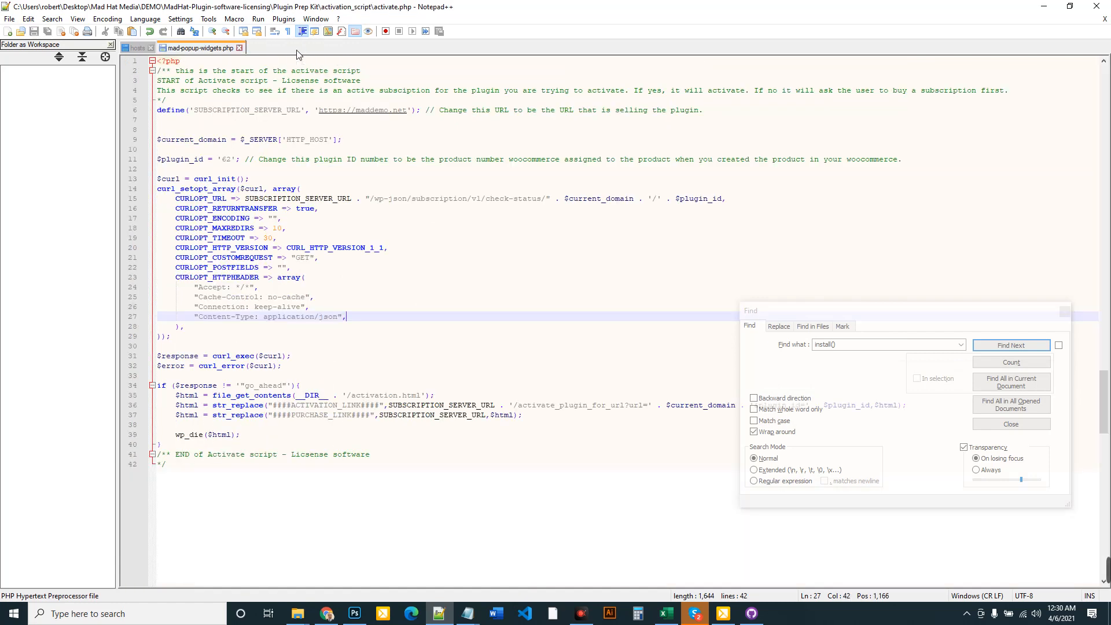
Go to Plugin Prep Kit > Update_script and select the plugin-update-checker-4.11 folder
mouse_move(297, 614)
mouse_move(398, 560)
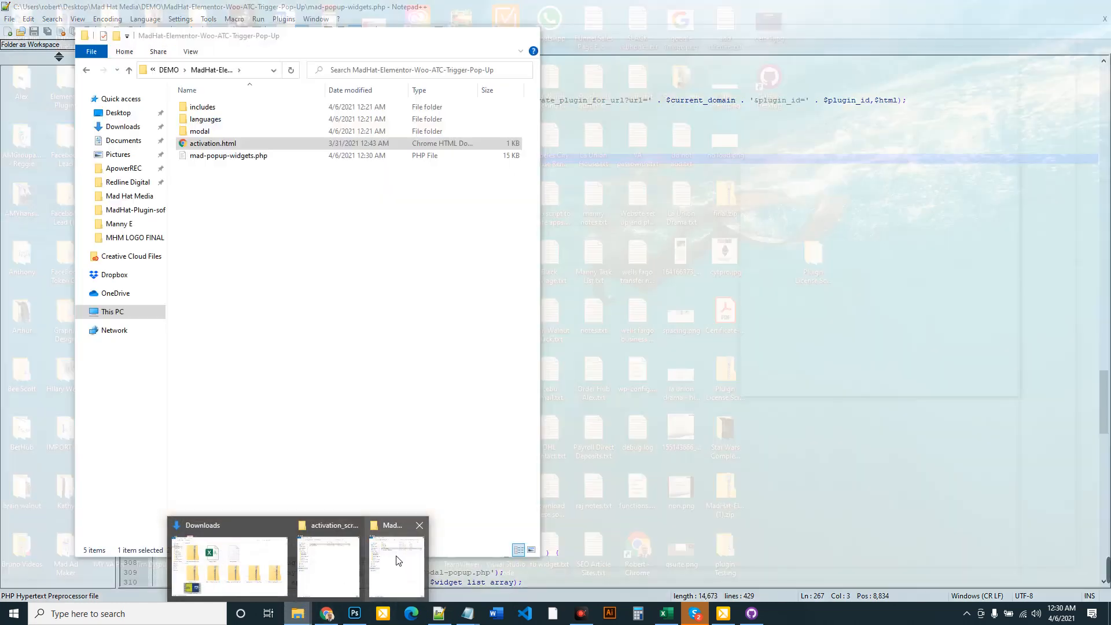
click(328, 564)
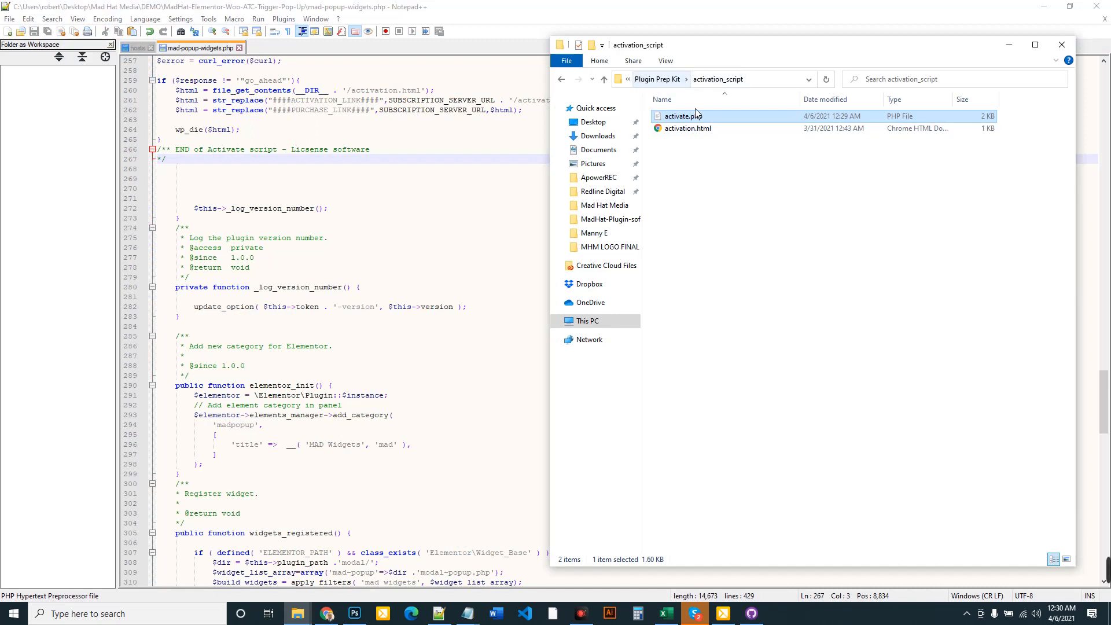
click(666, 81)
double_click(694, 130)
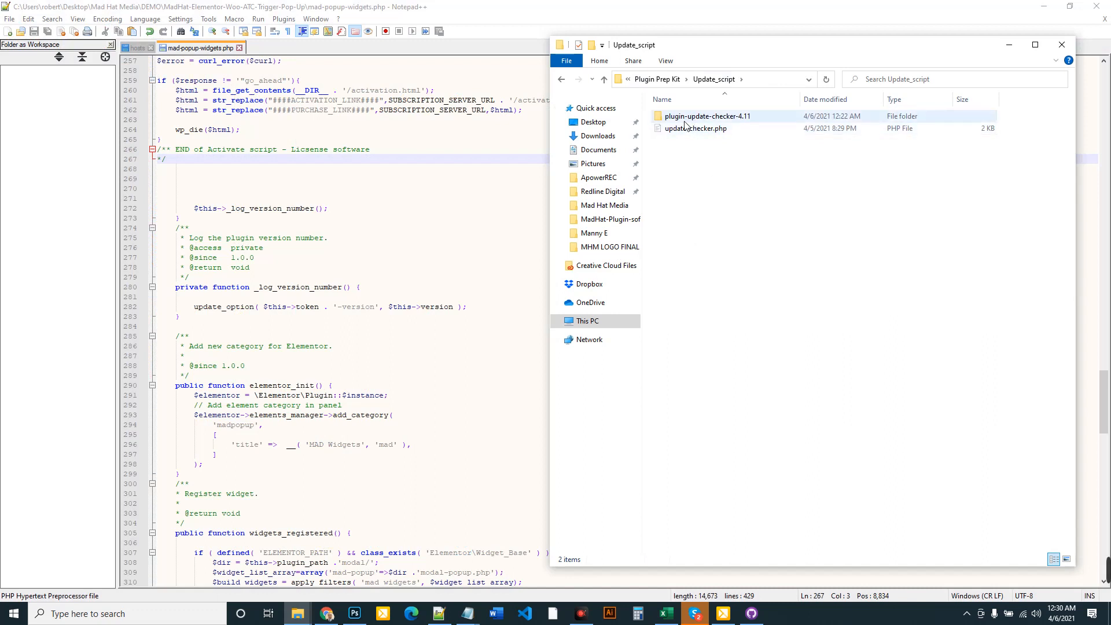
click(676, 121)
Copy plugin-update-checker-4.11 and paste it into the MadHat-Elementor-Woo-ATC-Trigger-Pop-Up plugin folder
mouse_move(297, 613)
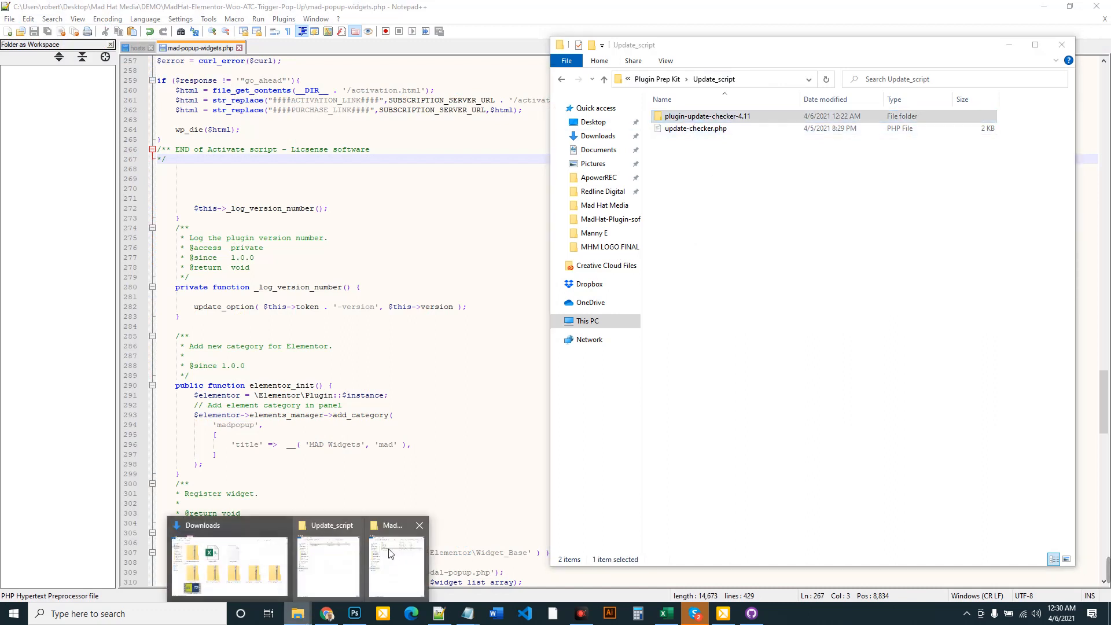
click(390, 556)
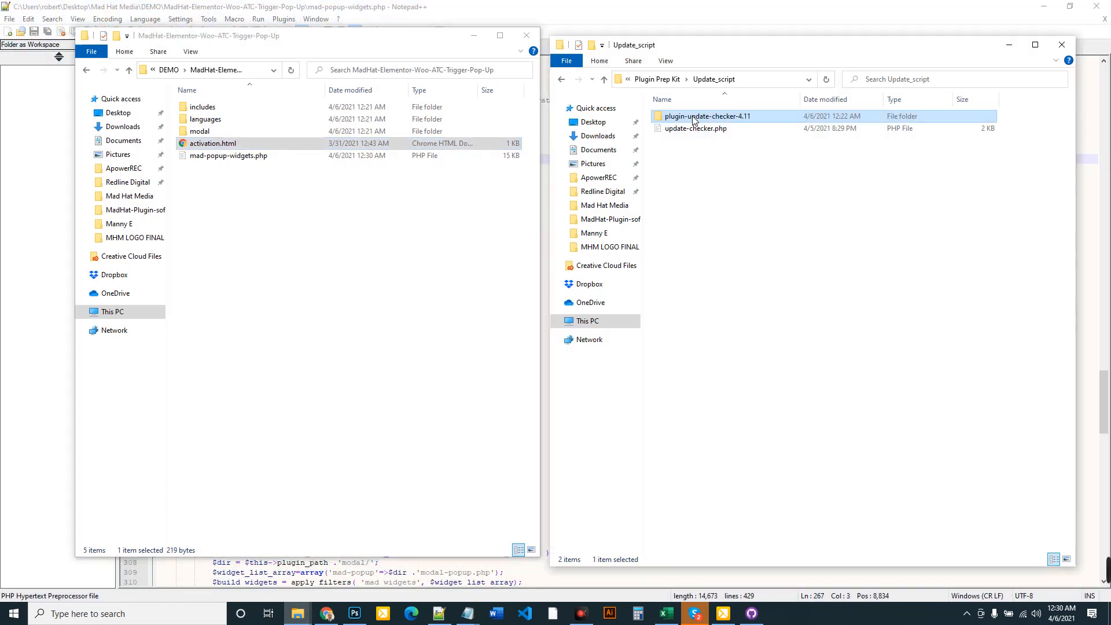
right_click(692, 119)
click(730, 316)
right_click(203, 185)
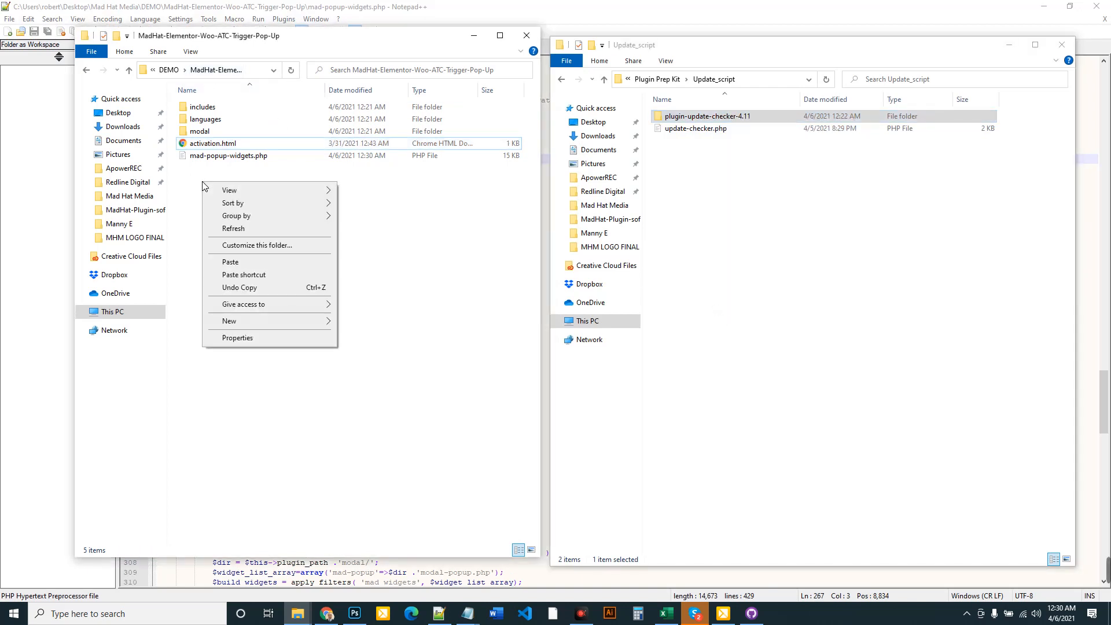
click(235, 265)
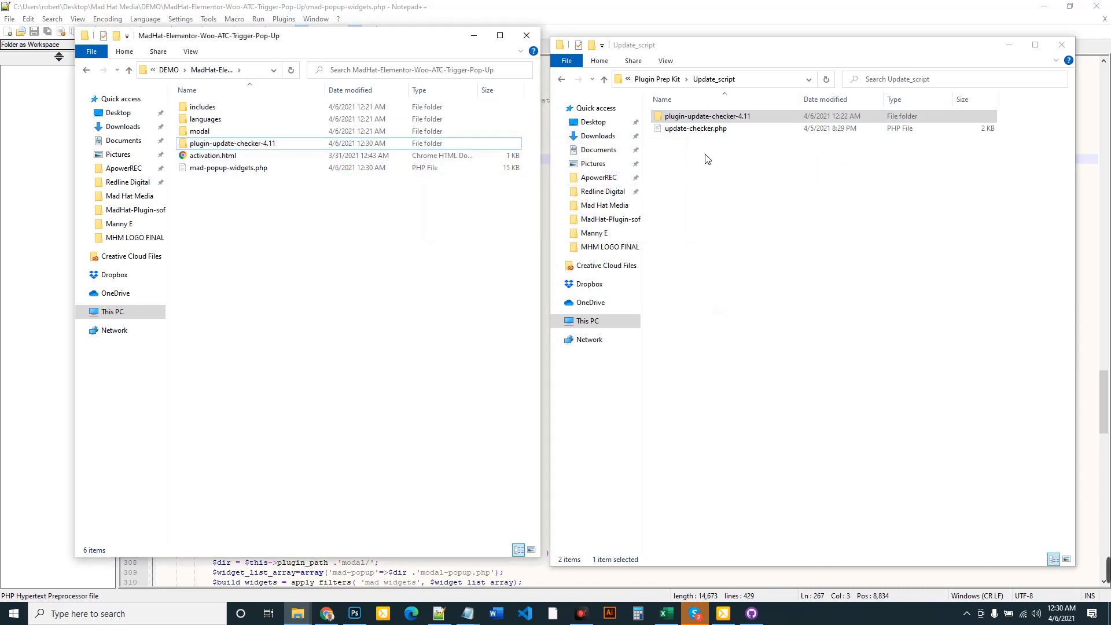
right_click(695, 131)
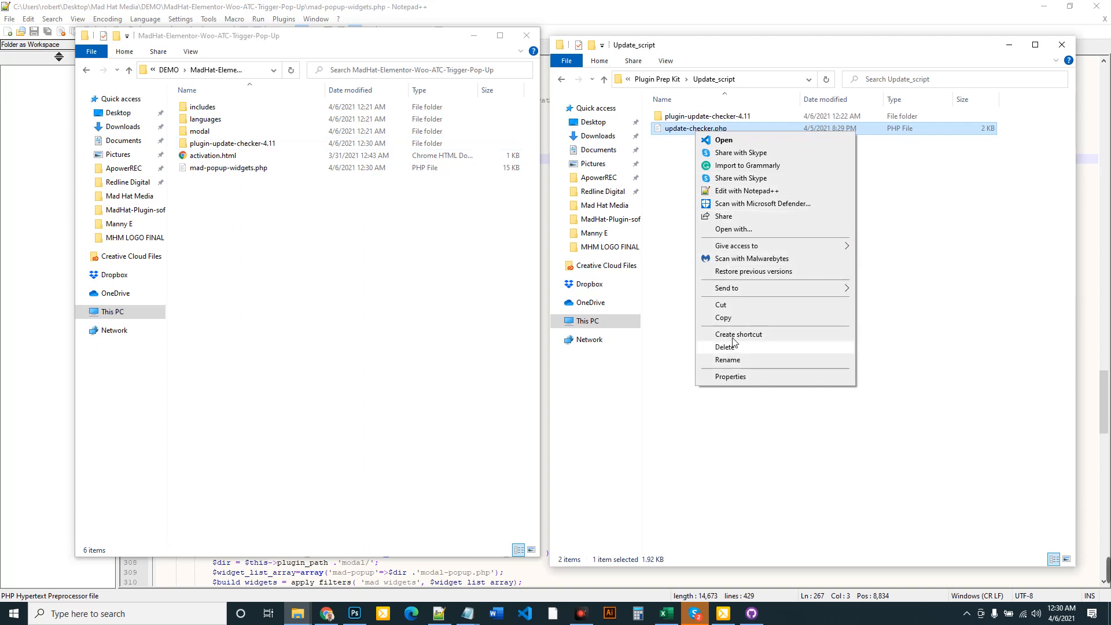
click(724, 192)
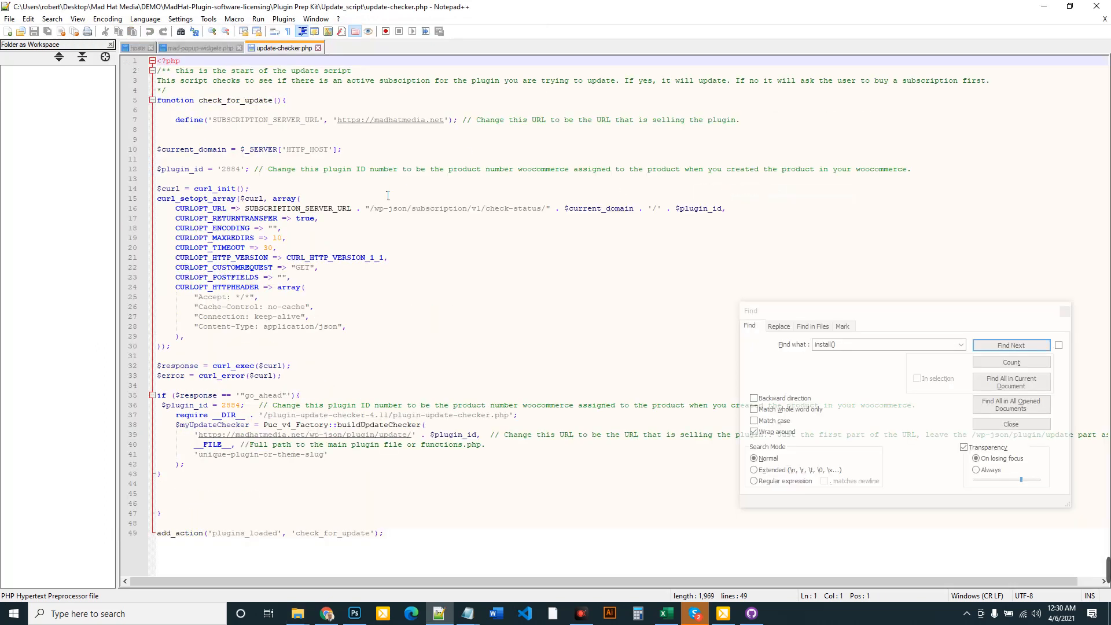
click(455, 122)
key(Left)
key(Left)
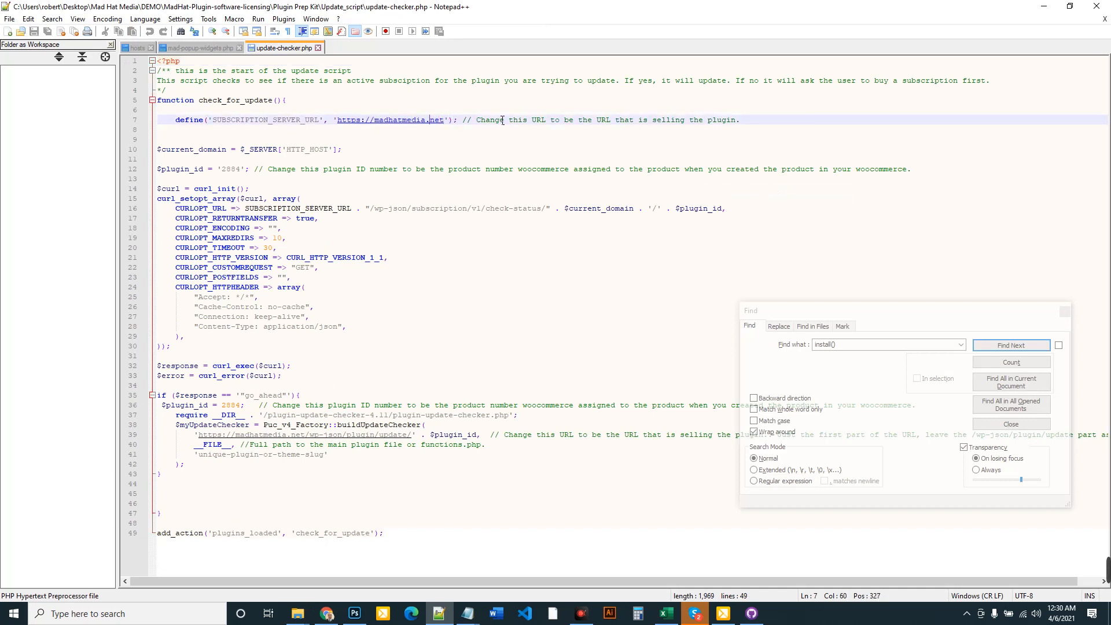
key(Delete)
key(BackSpace)
key(BackSpace)
key(BackSpace)
key(BackSpace)
key(BackSpace)
key(BackSpace)
key(BackSpace)
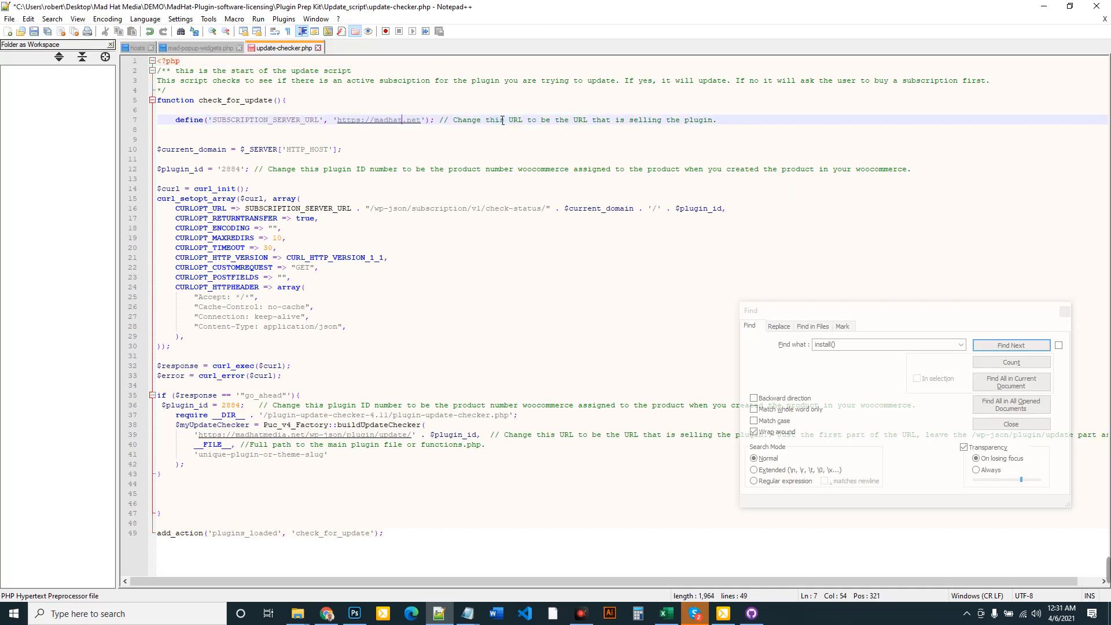
text(demo)
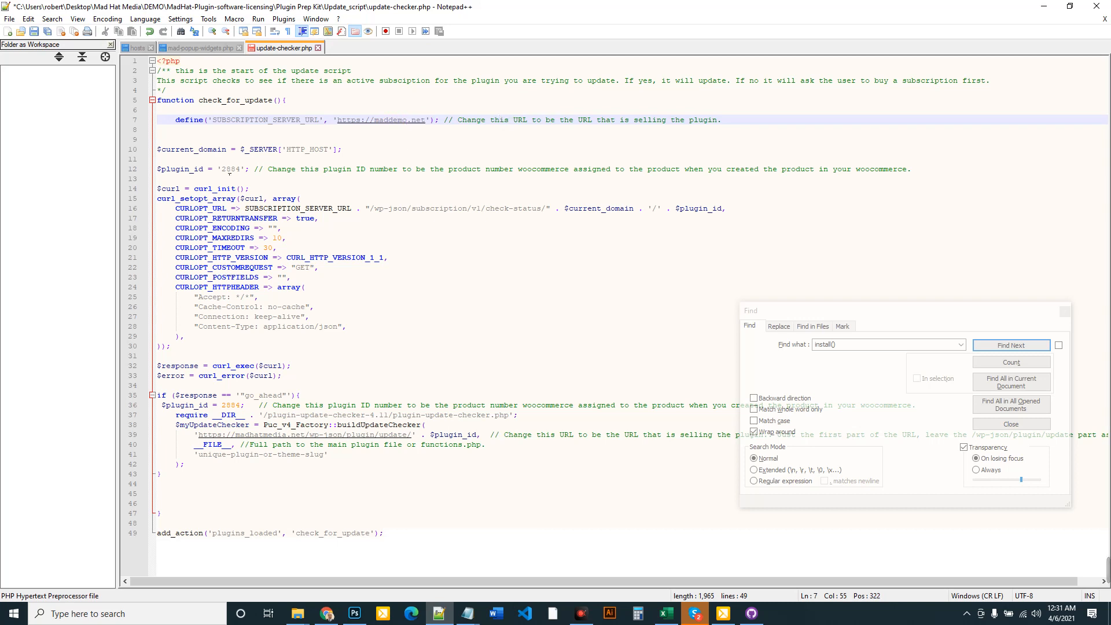
double_click(230, 169)
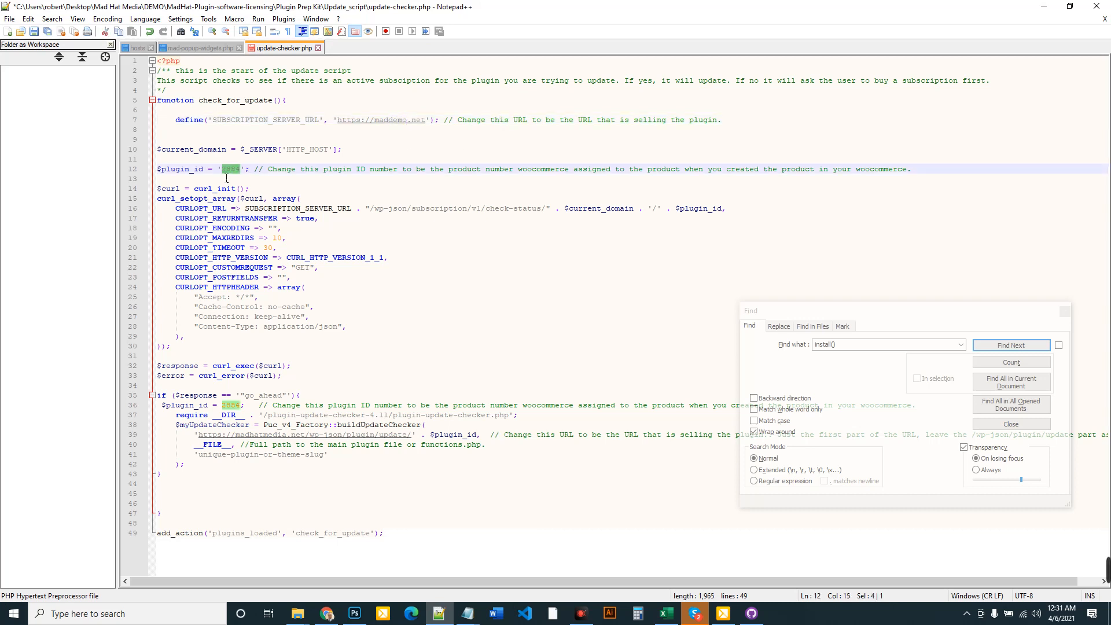
click(326, 614)
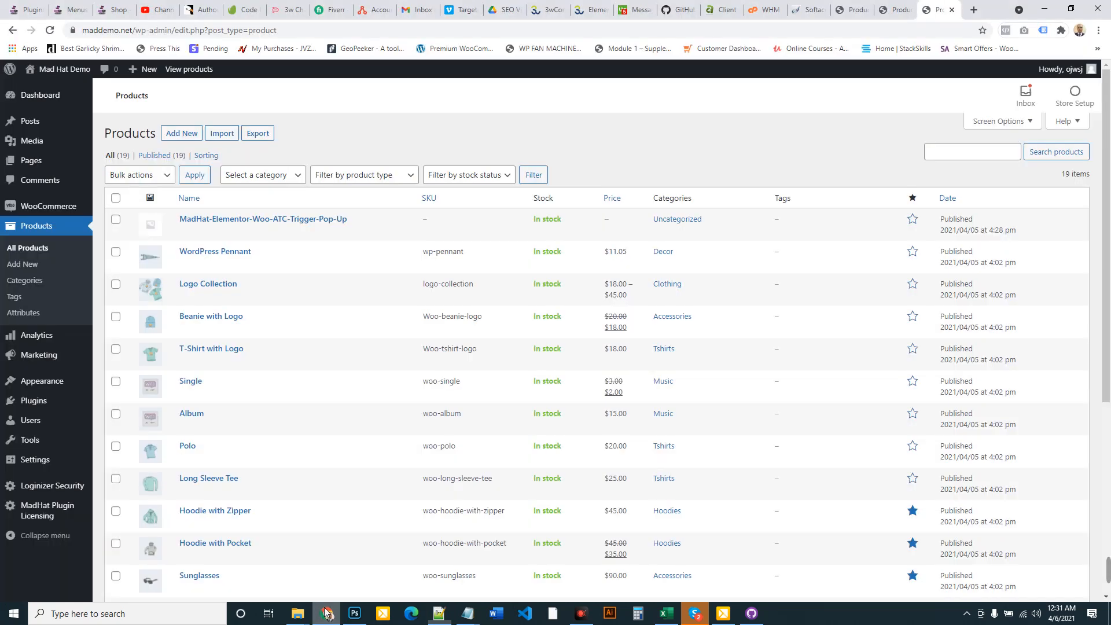
Look up the product ID 62 in WooCommerce and replace 2884 with 62 on line 12
double_click(194, 230)
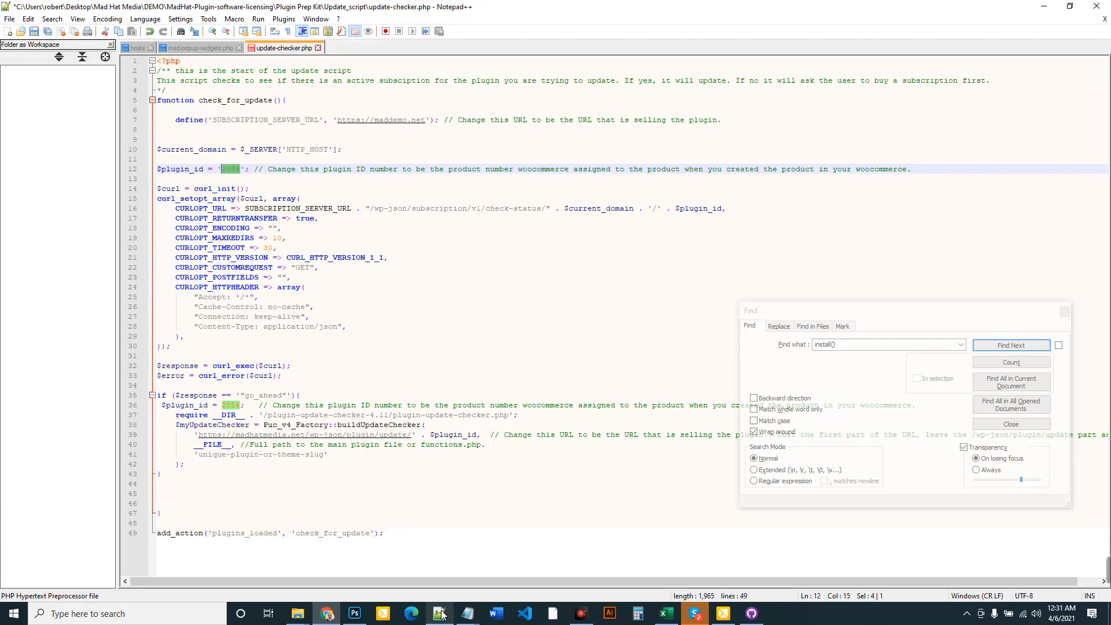
click(439, 614)
click(237, 169)
drag(241, 169, 222, 169)
text(62)
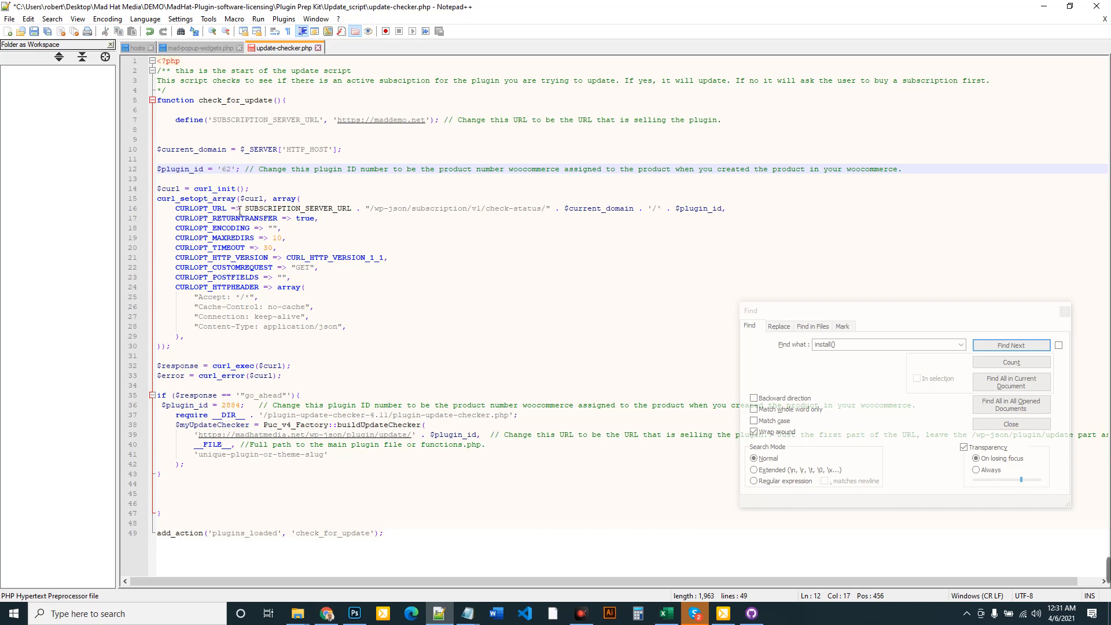
Change line 36's plugin ID to 62 and line 39's update URL to maddemo.net
drag(242, 405, 223, 407)
text(62)
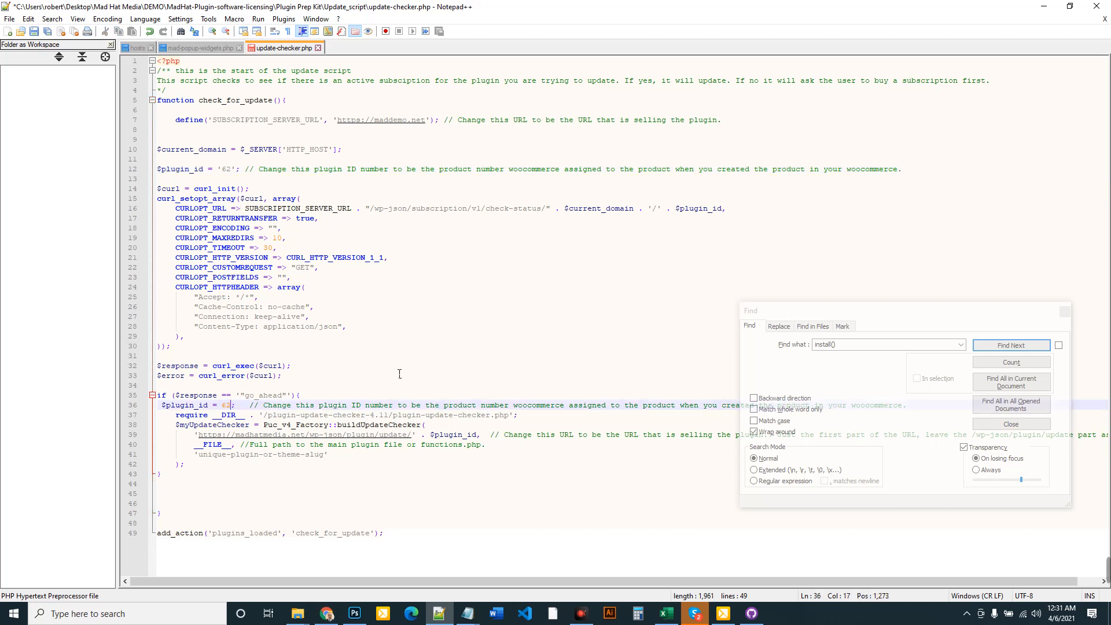
click(411, 435)
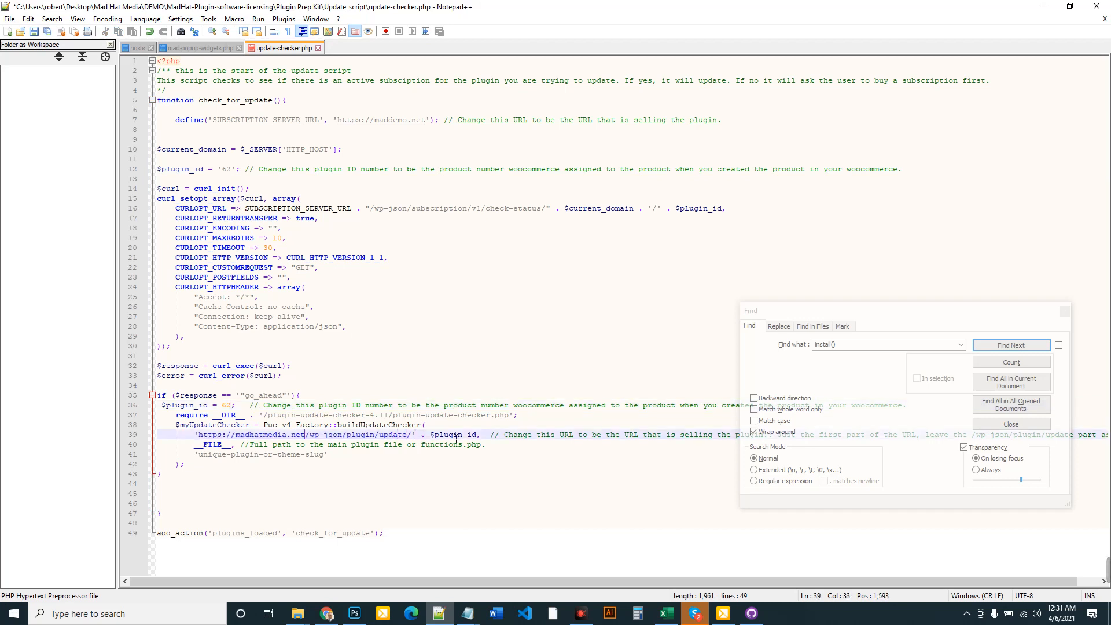
key(BackSpace)
key(BackSpace)
key(BackSpace)
key(BackSpace)
key(BackSpace)
key(BackSpace)
key(BackSpace)
key(BackSpace)
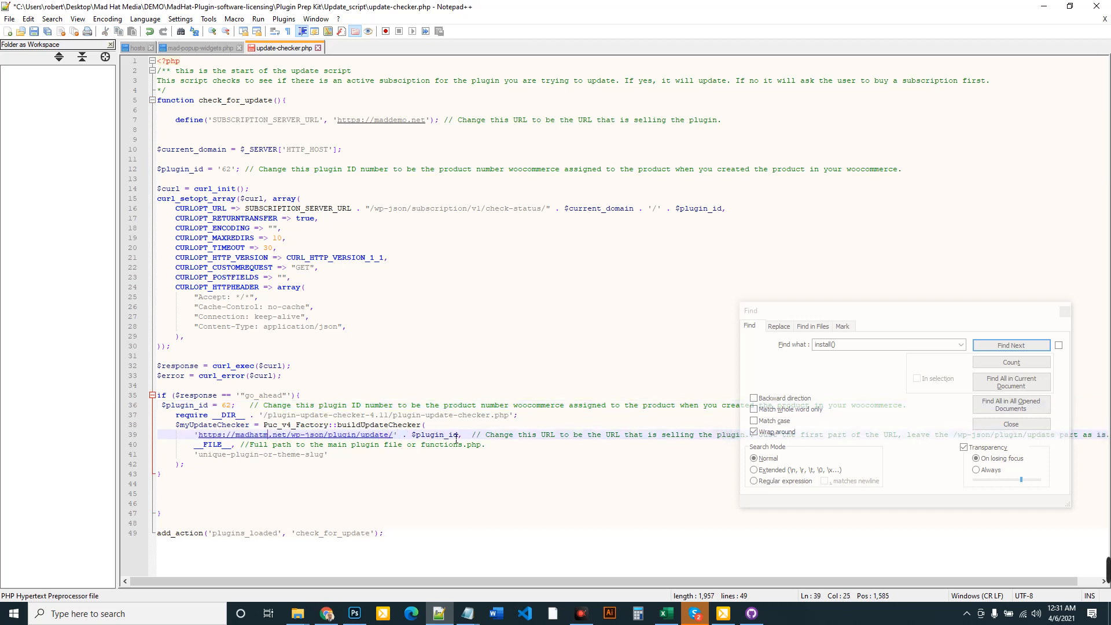
text(demo)
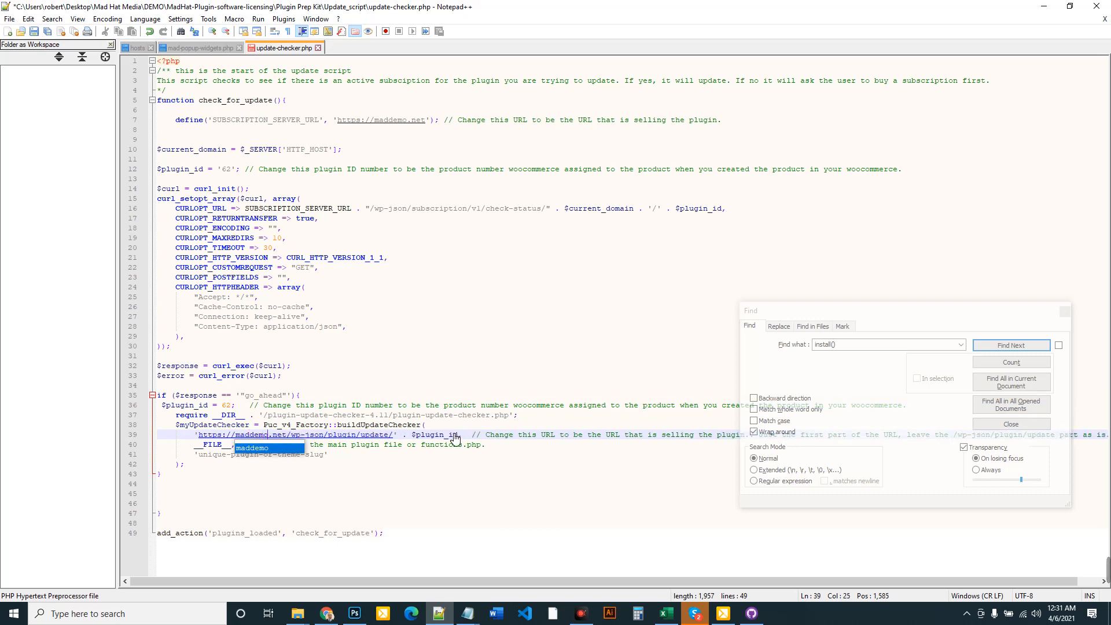
click(437, 486)
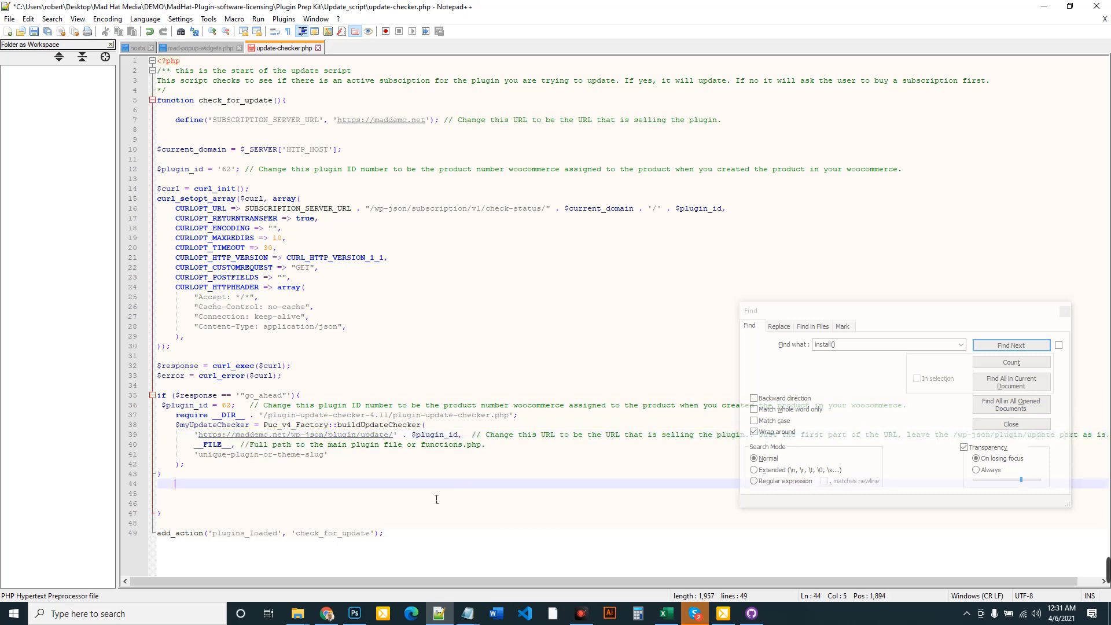
Save update-checker.php and copy the script code after the opening tag
click(9, 18)
click(35, 106)
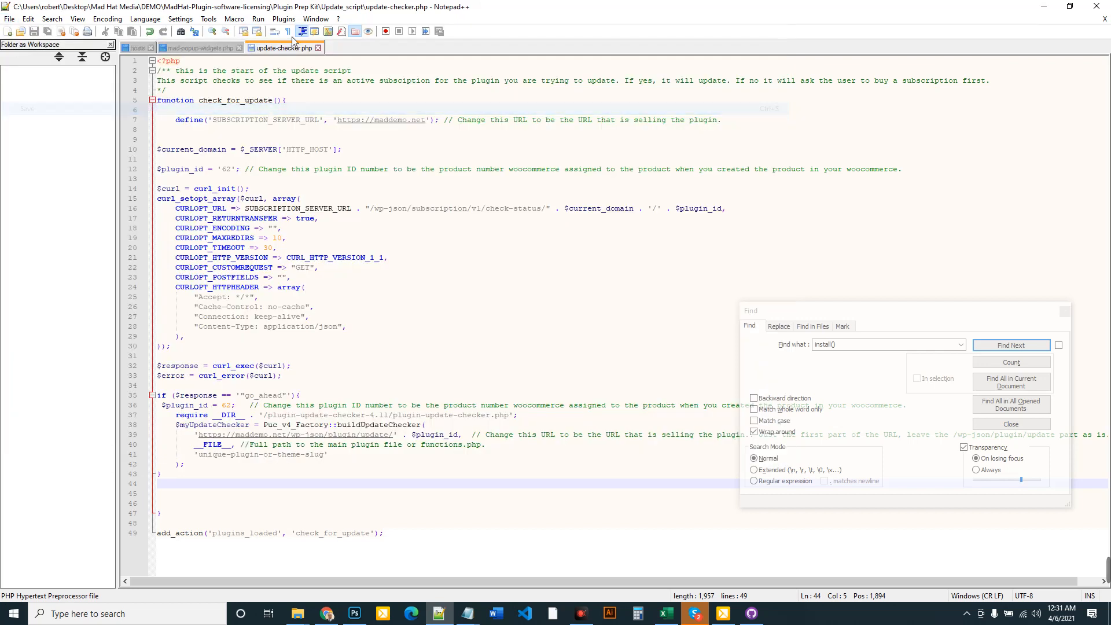
drag(397, 543, 162, 74)
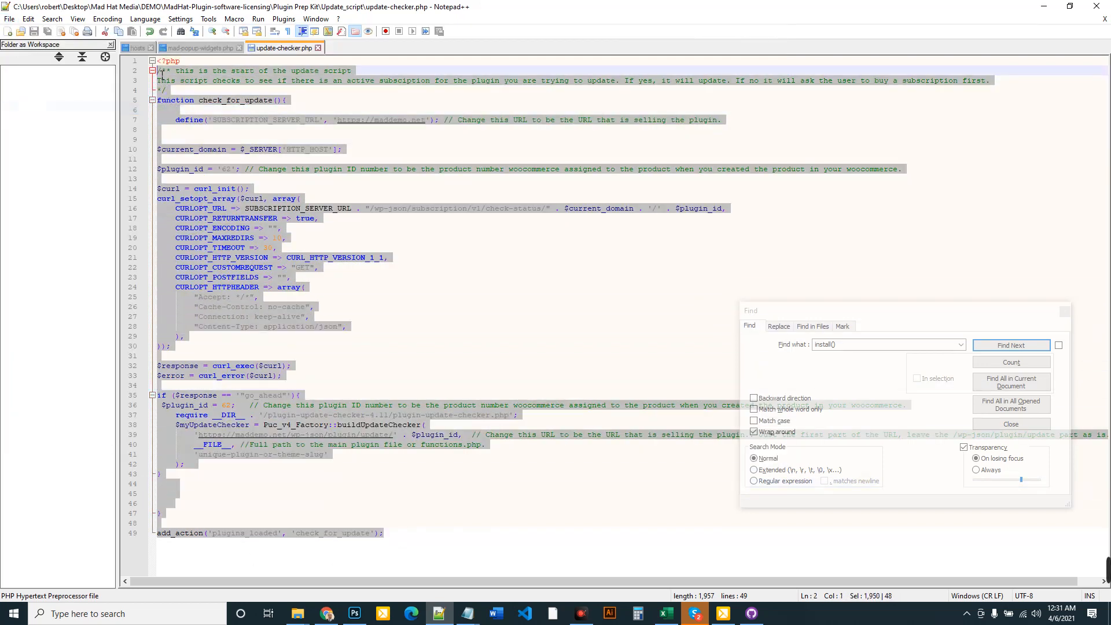
right_click(250, 204)
click(279, 225)
Switch to mad-popup-widgets.php and look over its install() activation block
click(212, 49)
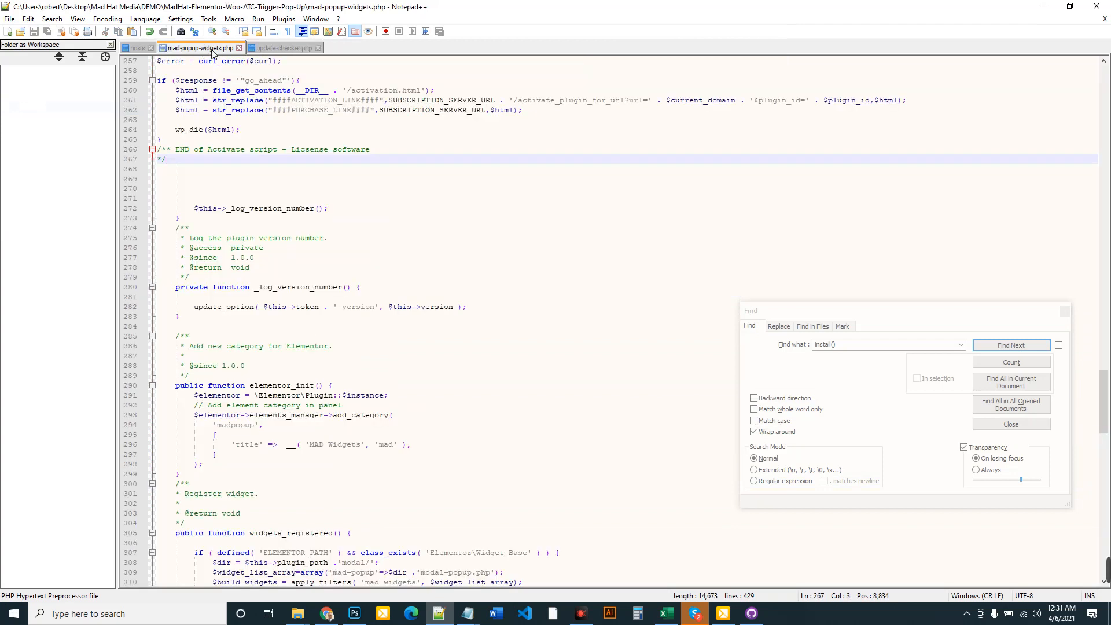
mouse_move(298, 613)
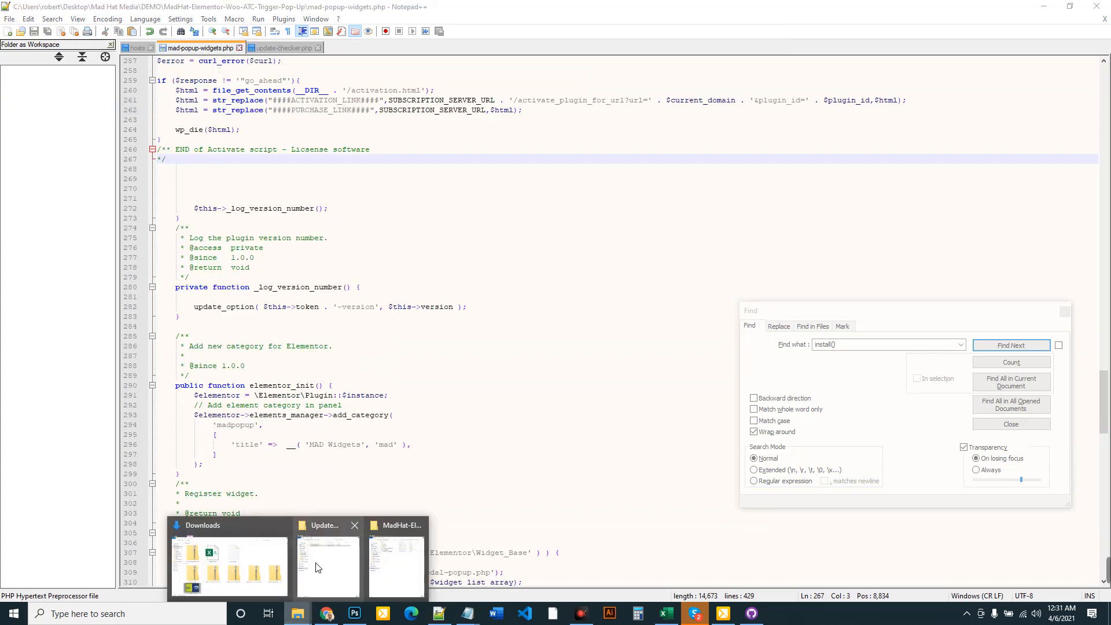
mouse_move(318, 567)
click(396, 564)
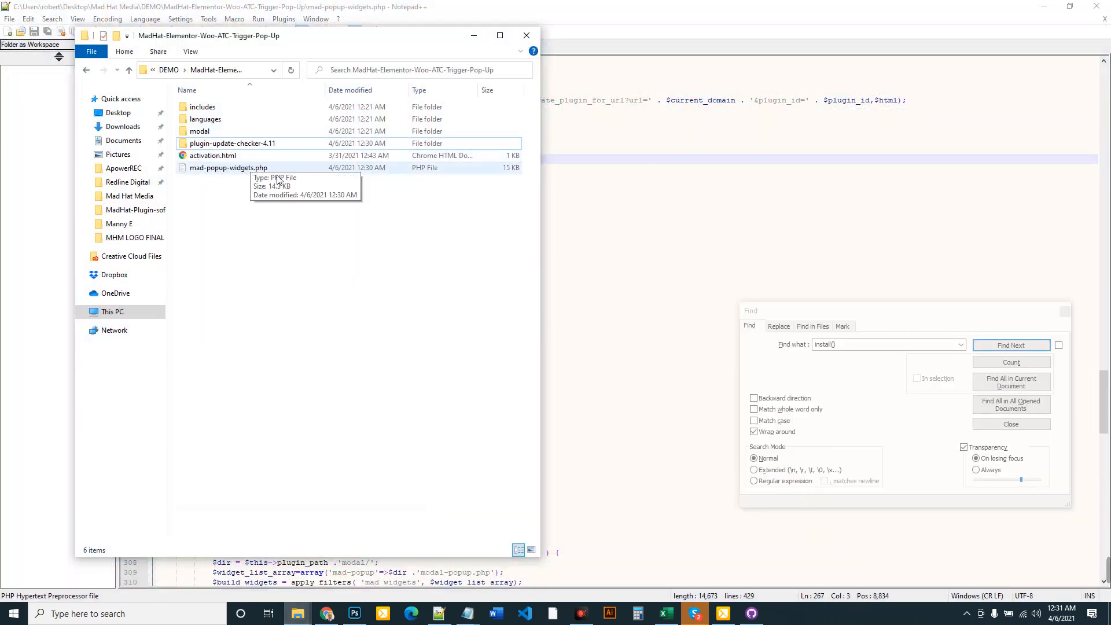
click(579, 188)
click(1020, 349)
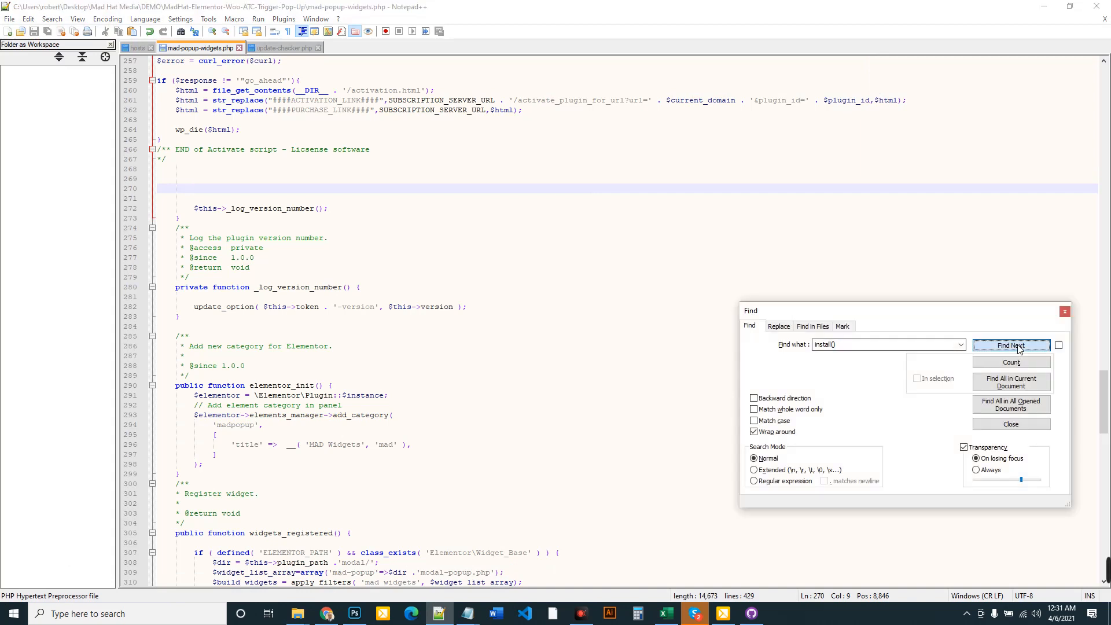
click(1018, 347)
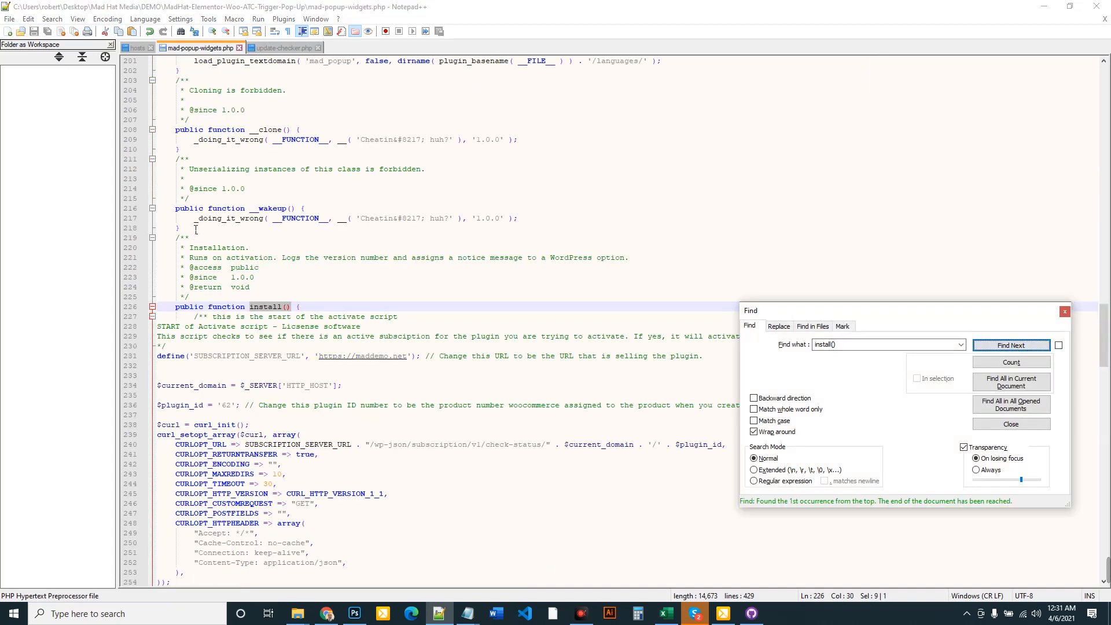
drag(195, 318, 394, 435)
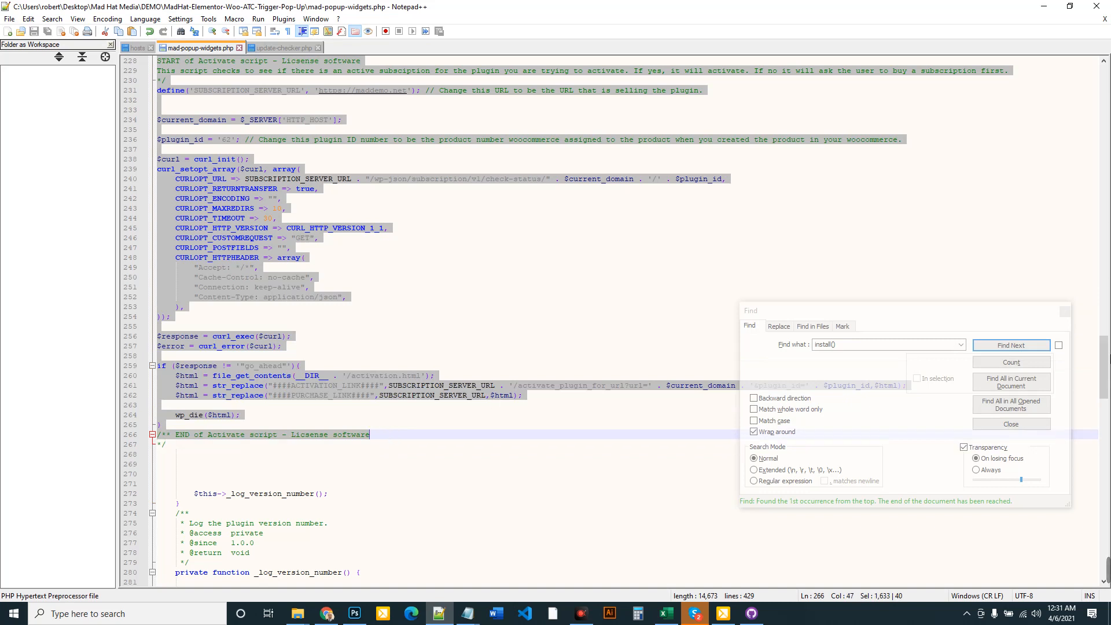
drag(1106, 342, 1106, 522)
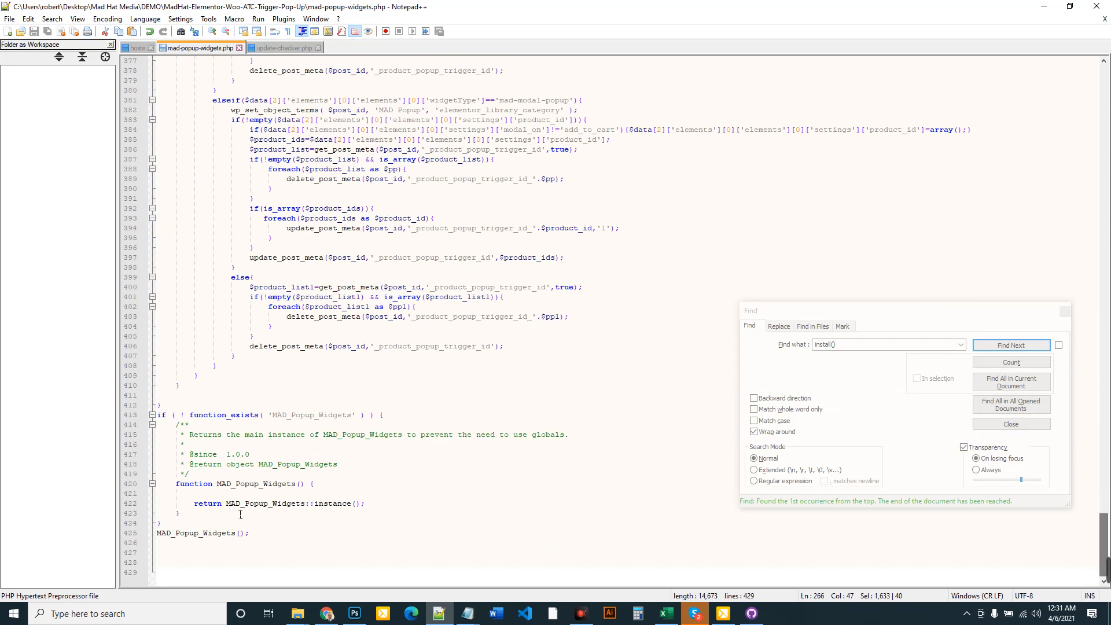
Paste the update script at the end of mad-popup-widgets.php, save, and close both files
click(272, 536)
key(Return)
key(Return)
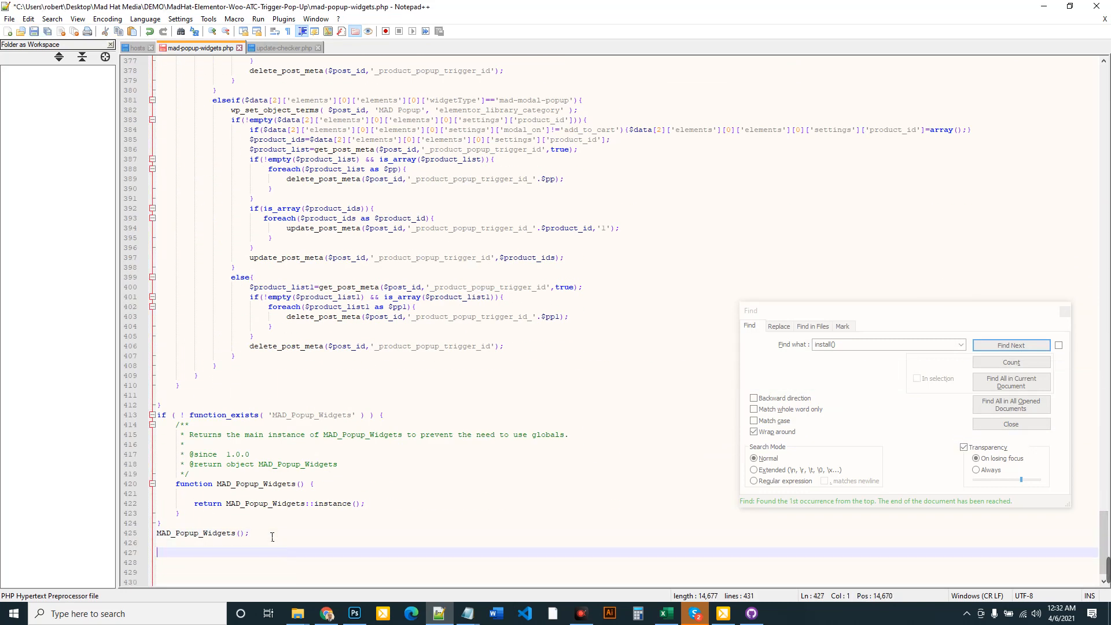
key(ctrl+v)
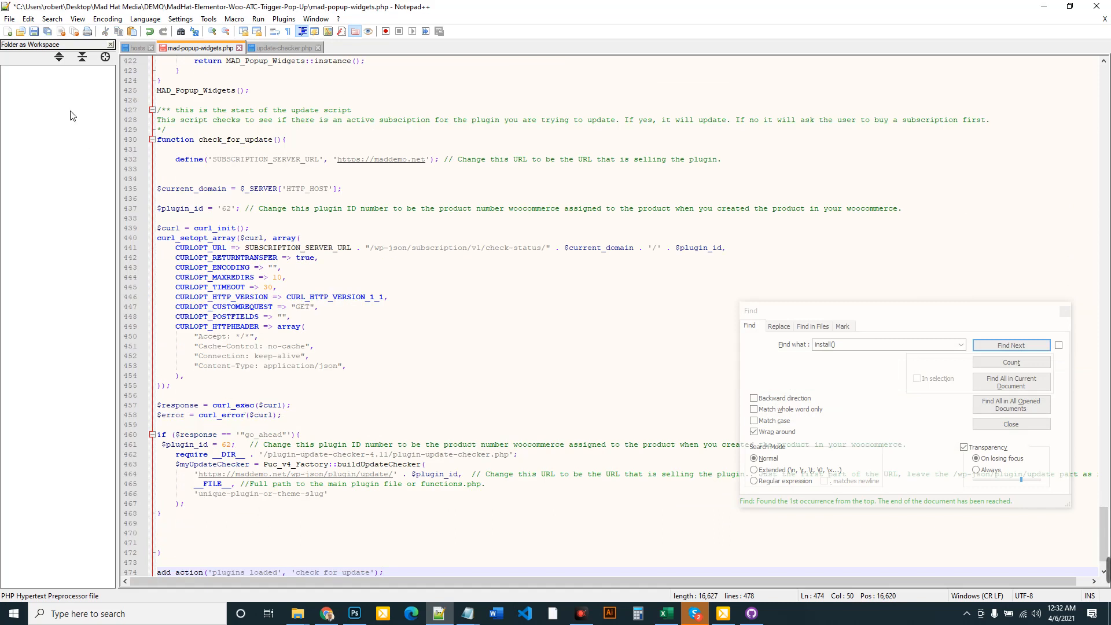
click(10, 19)
click(27, 108)
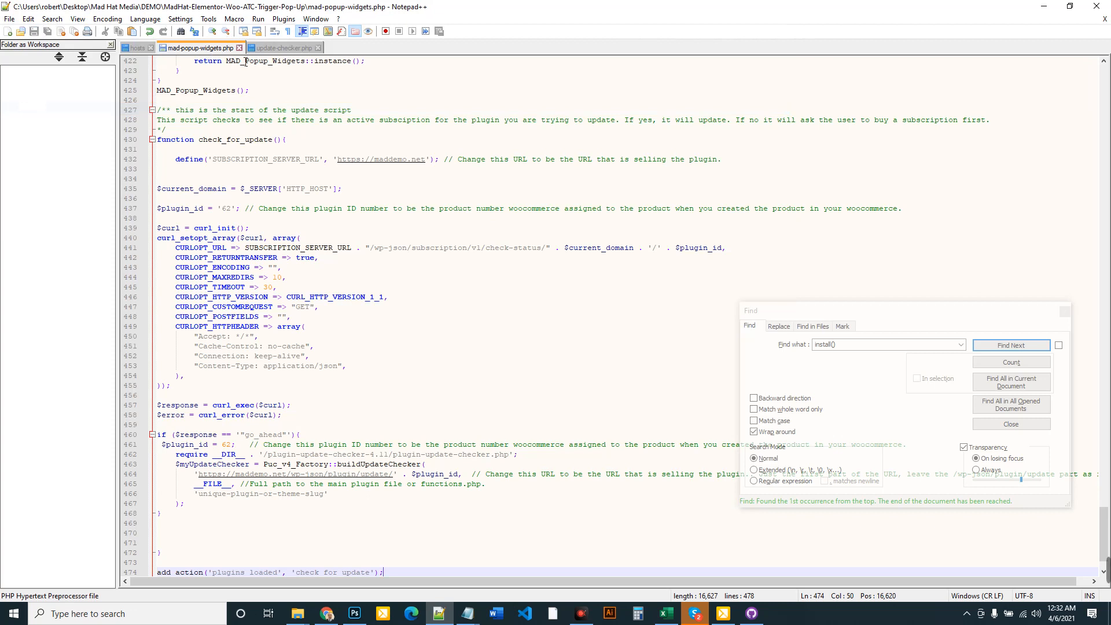
click(240, 48)
click(230, 48)
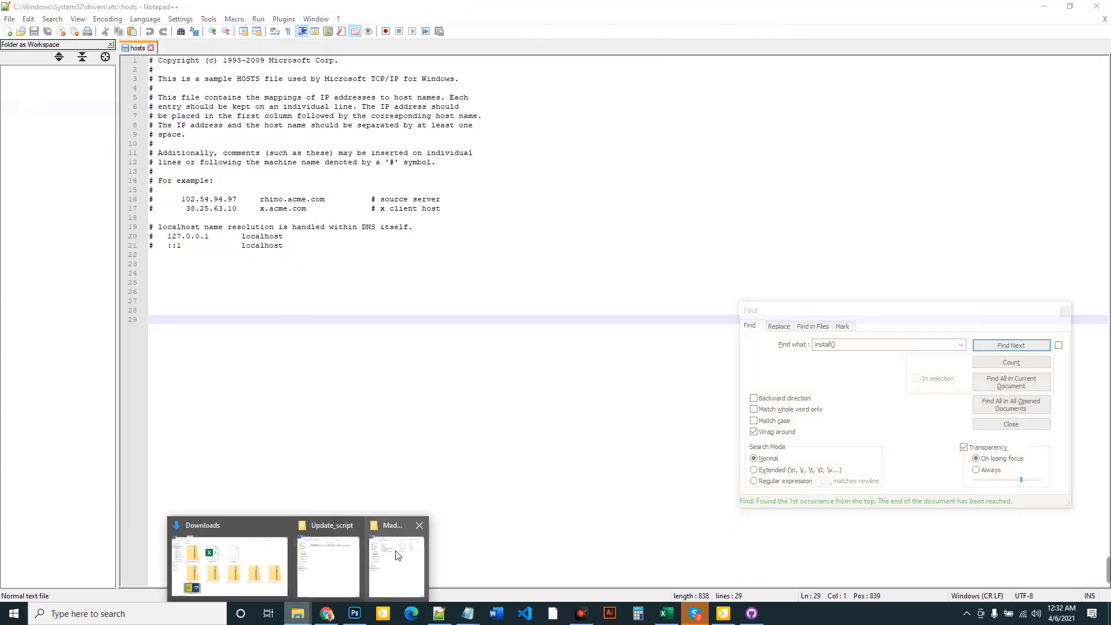
In File Explorer, navigate up to the DEMO folder containing the plugin
click(398, 558)
mouse_move(297, 612)
click(317, 561)
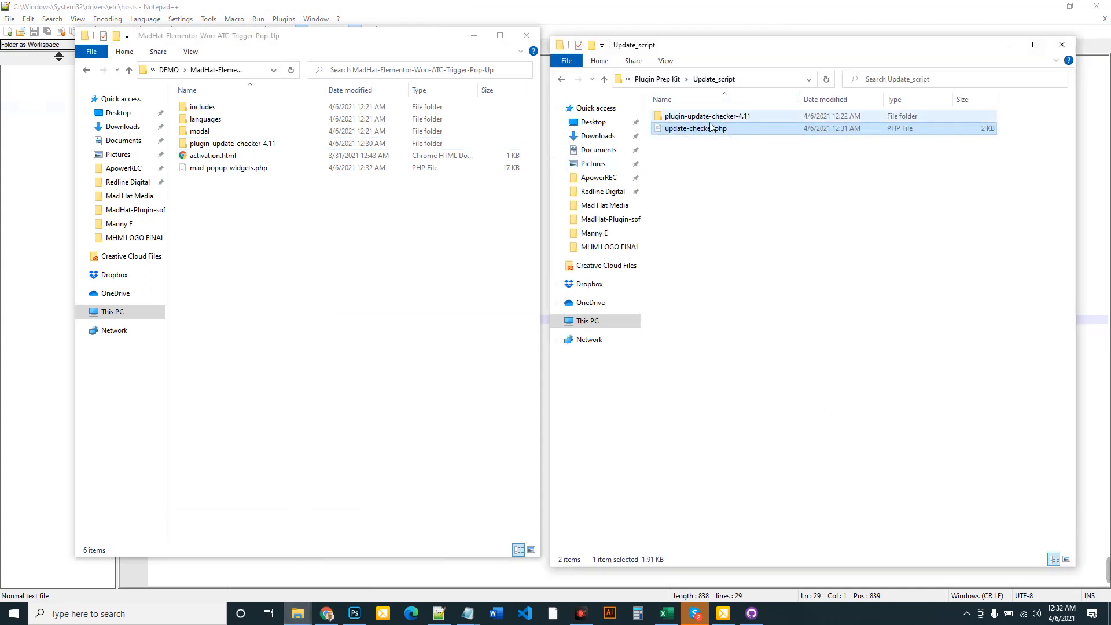
click(675, 81)
click(273, 228)
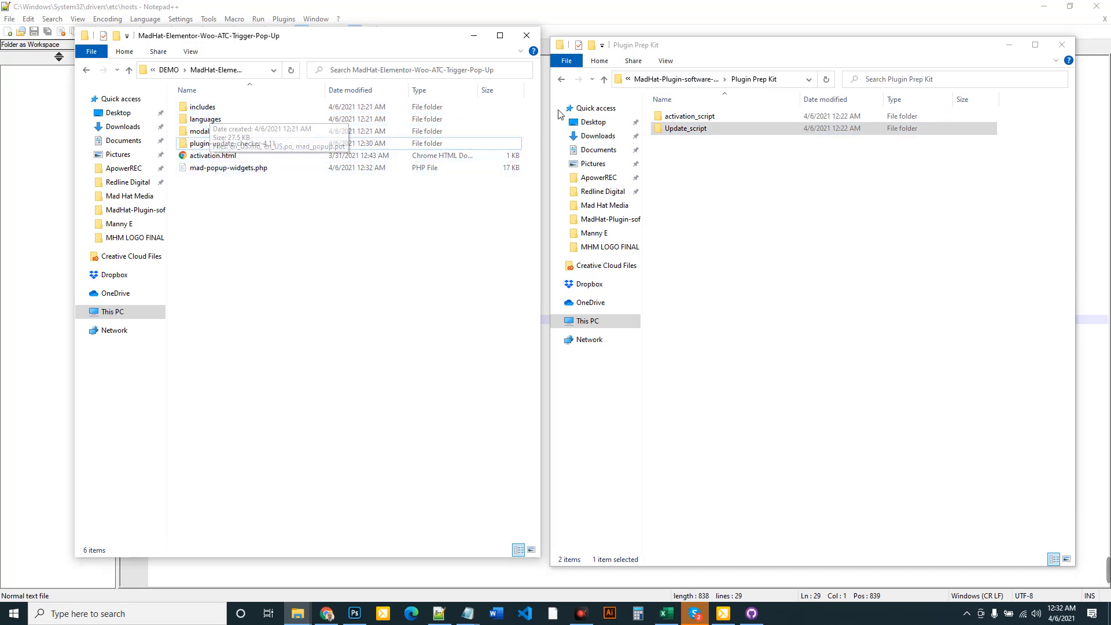
drag(539, 122, 761, 119)
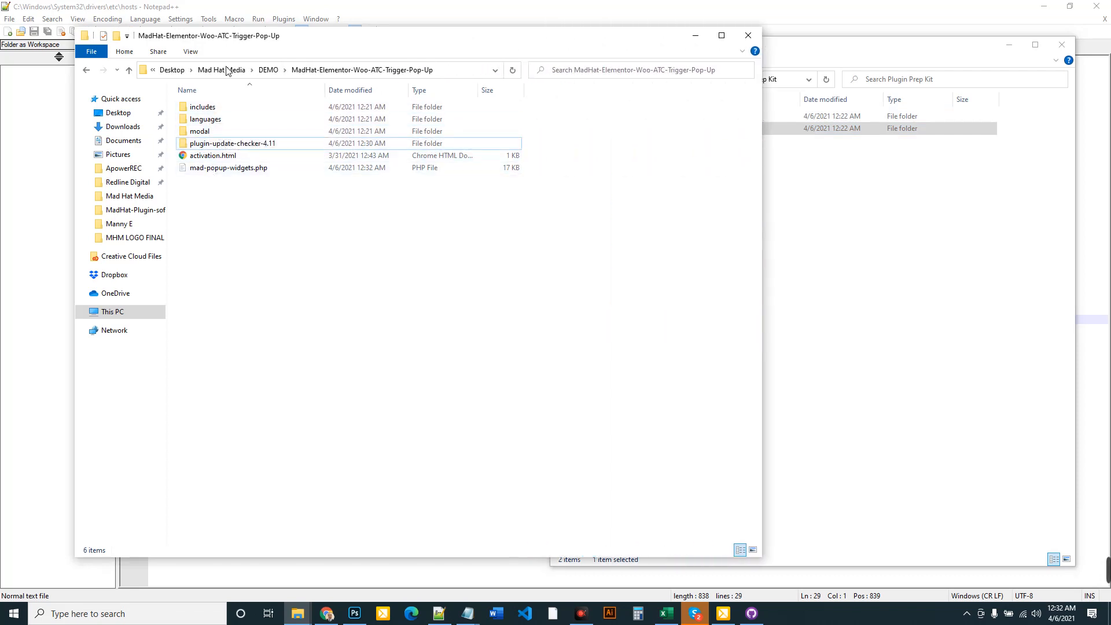
click(281, 75)
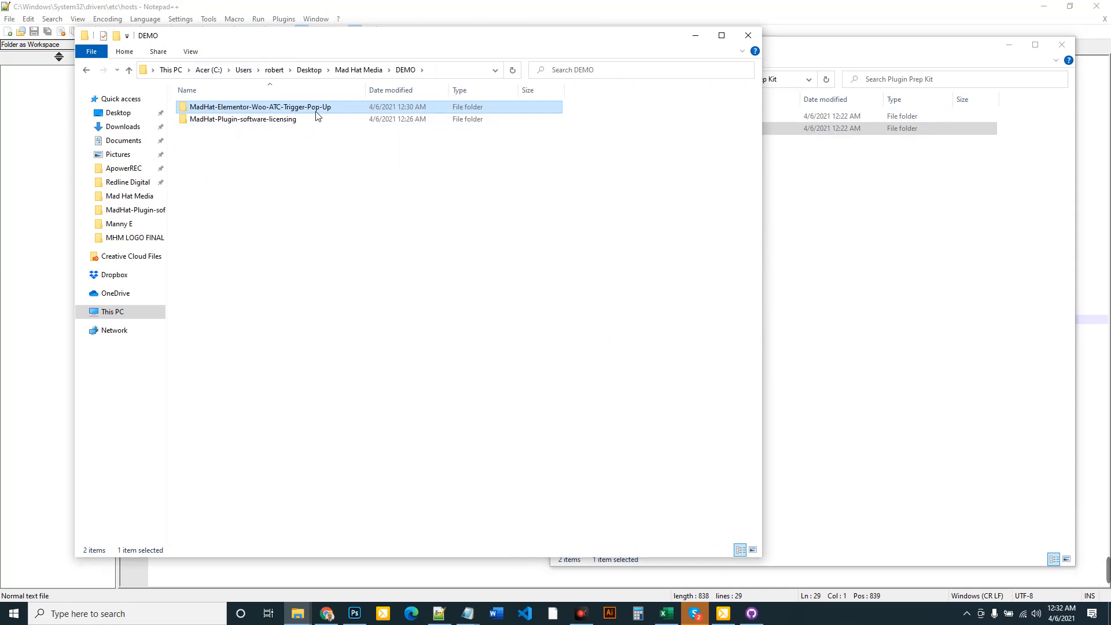
Open mad-popup-widgets.php from MadHat-Elementor-Woo-ATC-Trigger-Pop-Up with Edit with Notepad++
right_click(272, 111)
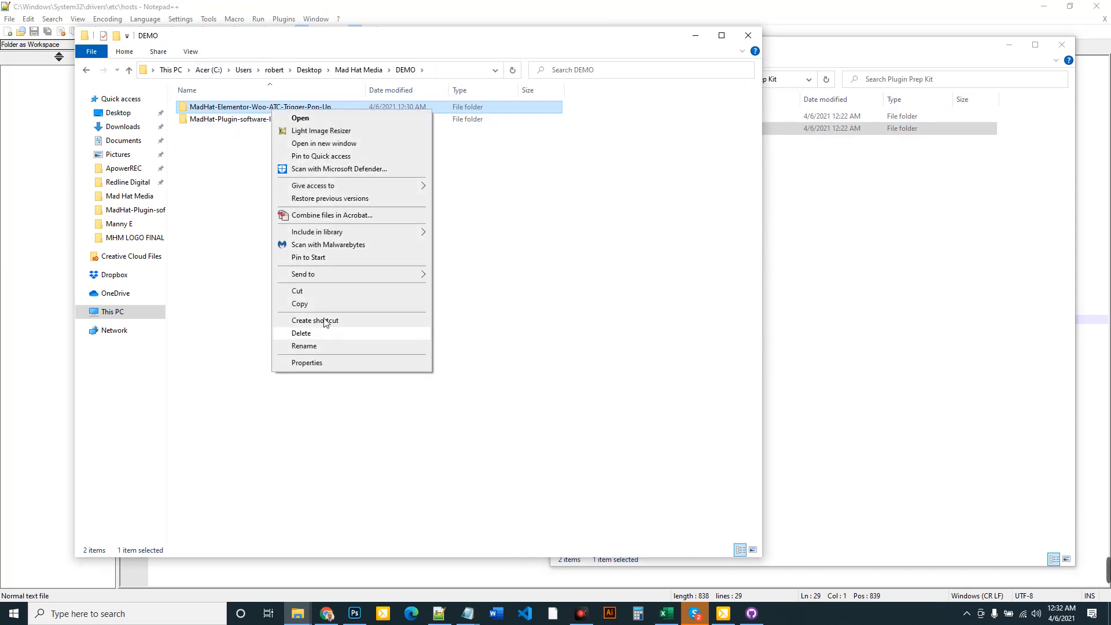
click(588, 168)
double_click(181, 107)
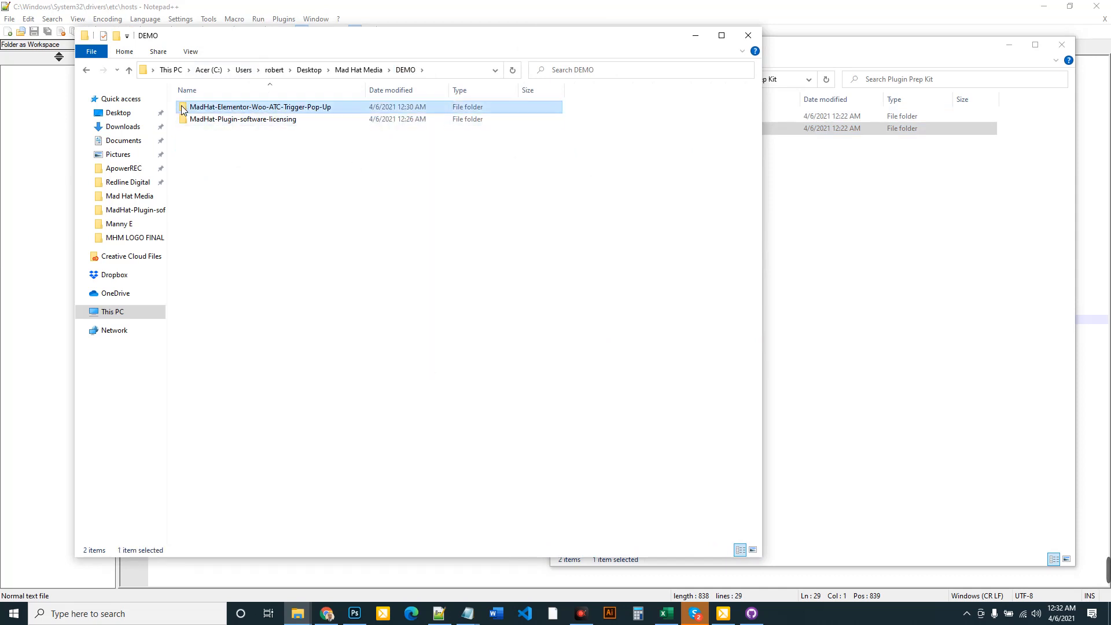
right_click(224, 169)
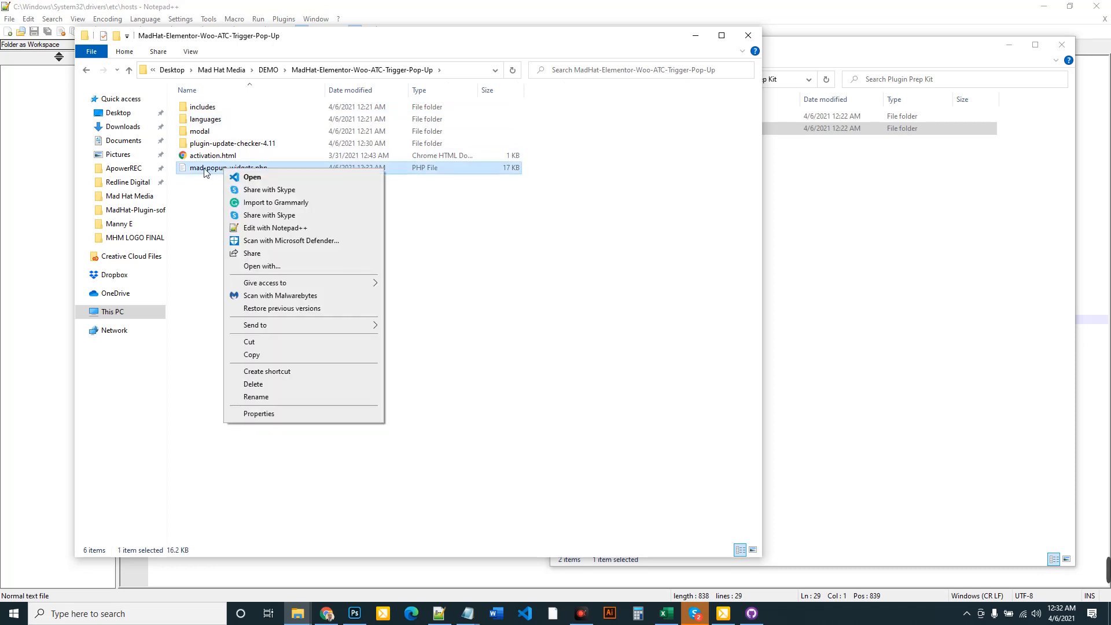
click(272, 229)
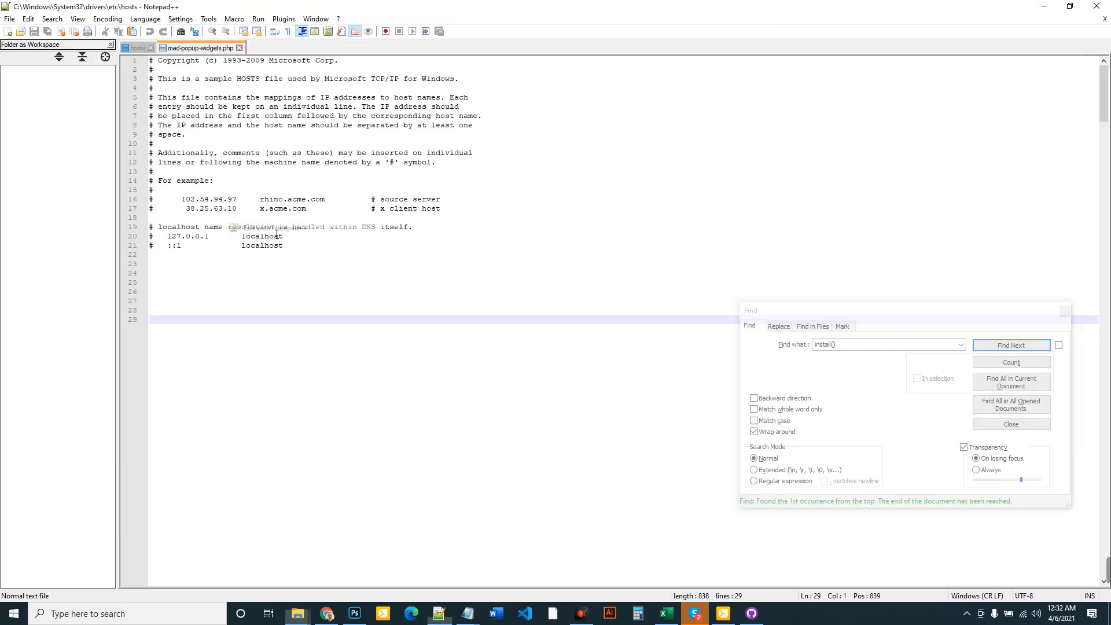
Confirm the header Version on line 6 reads 1.0.0, then close mad-popup-widgets.php
drag(280, 112, 257, 113)
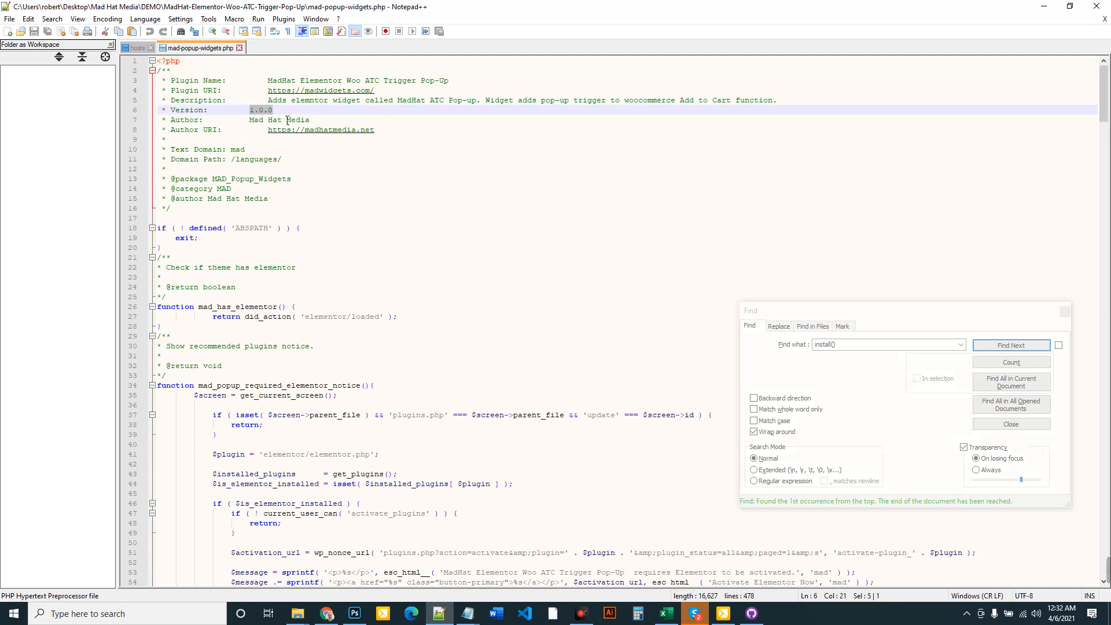
key(Right)
click(10, 21)
click(849, 153)
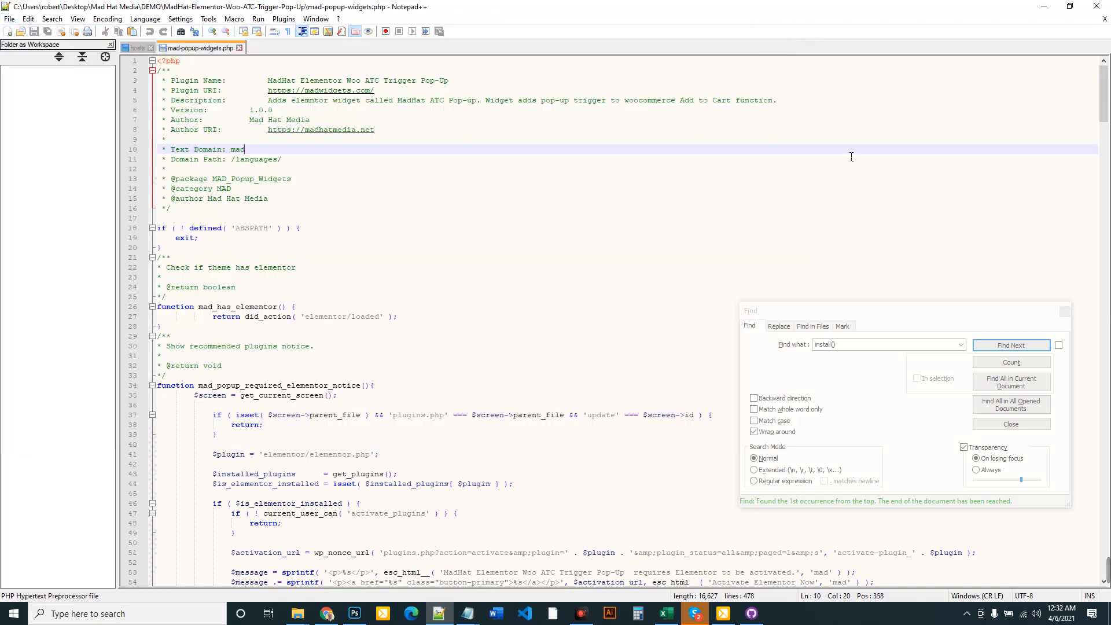
click(239, 49)
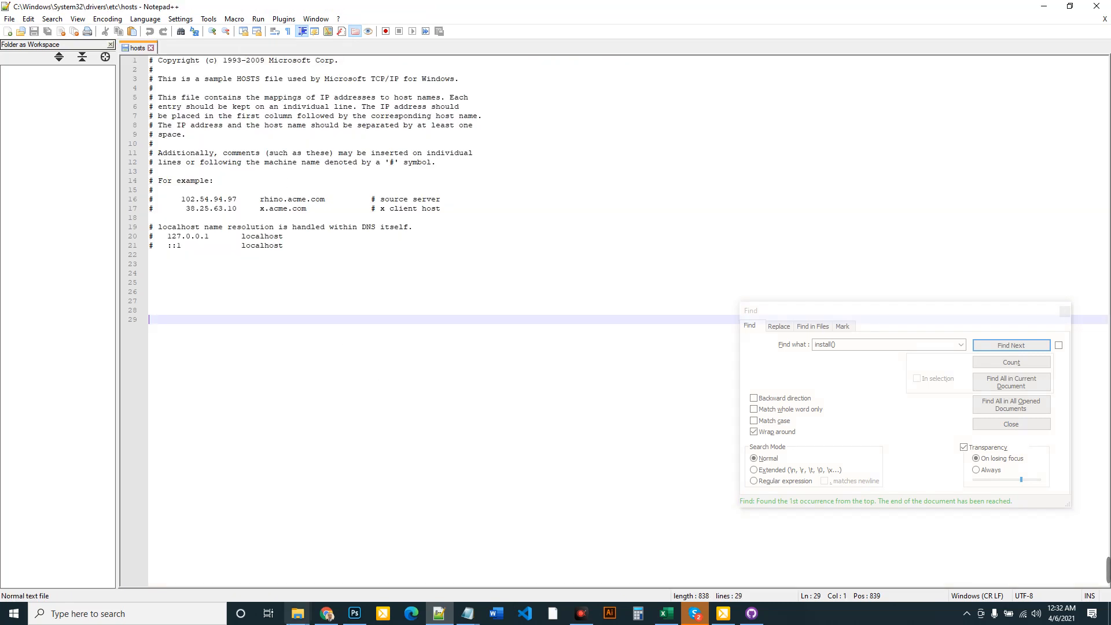
Send the MadHat-Elementor-Woo-ATC-Trigger-Pop-Up folder in DEMO to a compressed zip
mouse_move(305, 620)
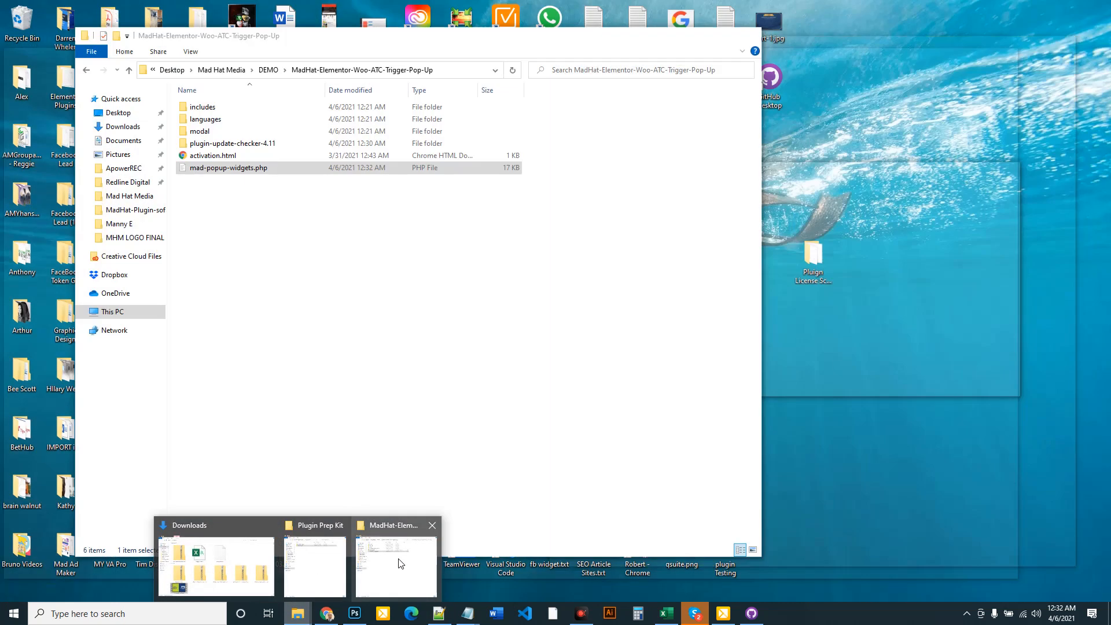
click(397, 563)
click(268, 70)
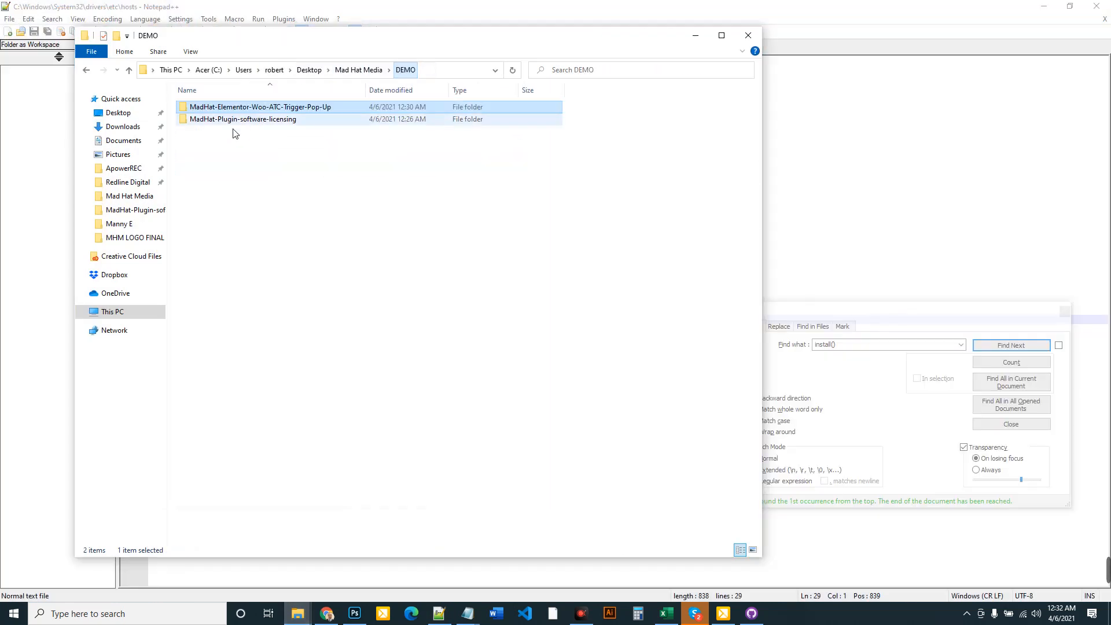
right_click(234, 110)
mouse_move(272, 278)
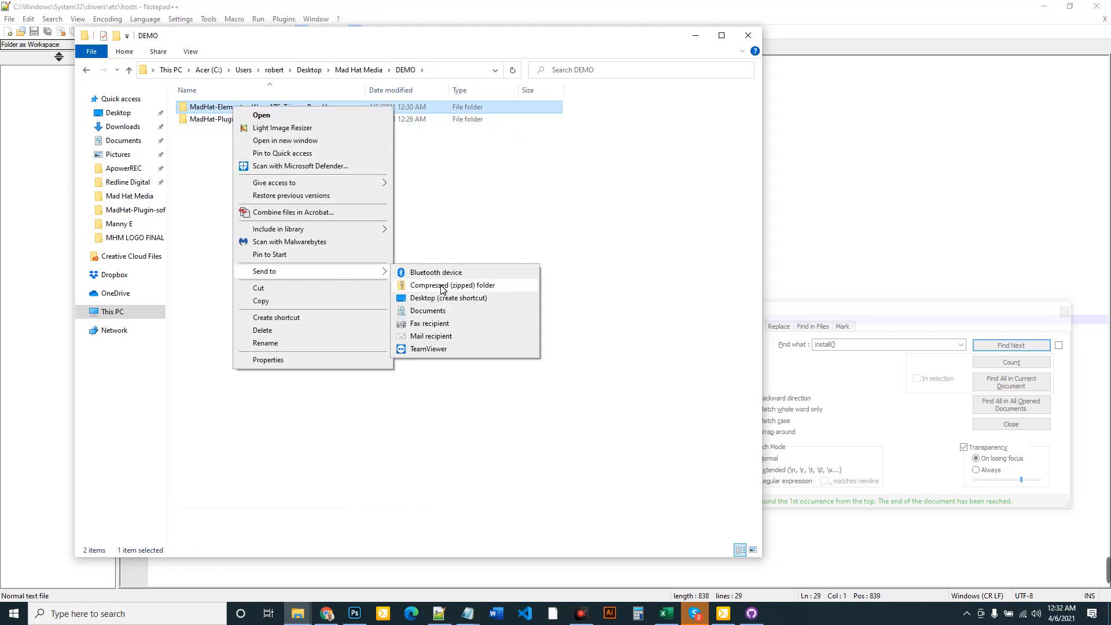
click(441, 286)
click(278, 233)
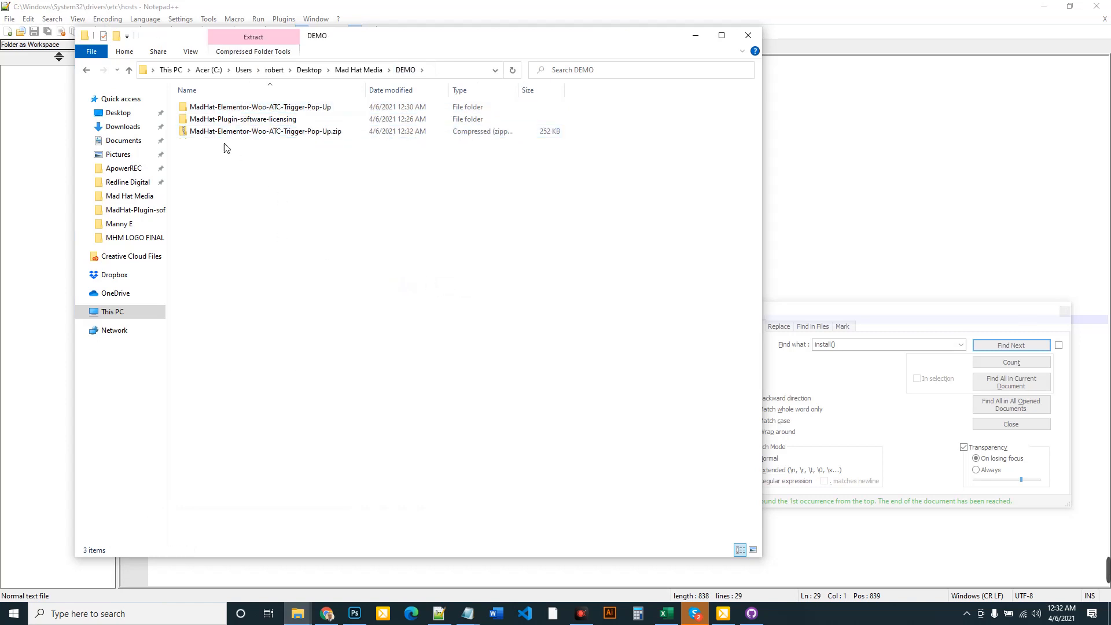
Rename the zip to MadHat-Elementor-Woo-ATC-Trigger-Pop-Up1_0.zip
click(327, 615)
mouse_move(298, 613)
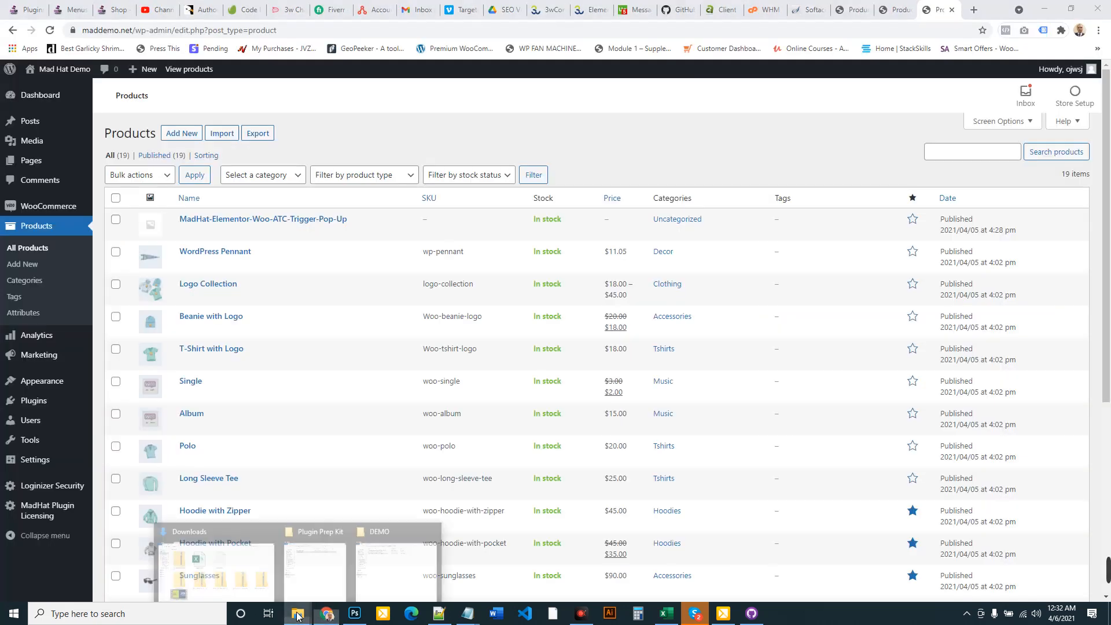
click(391, 567)
right_click(305, 138)
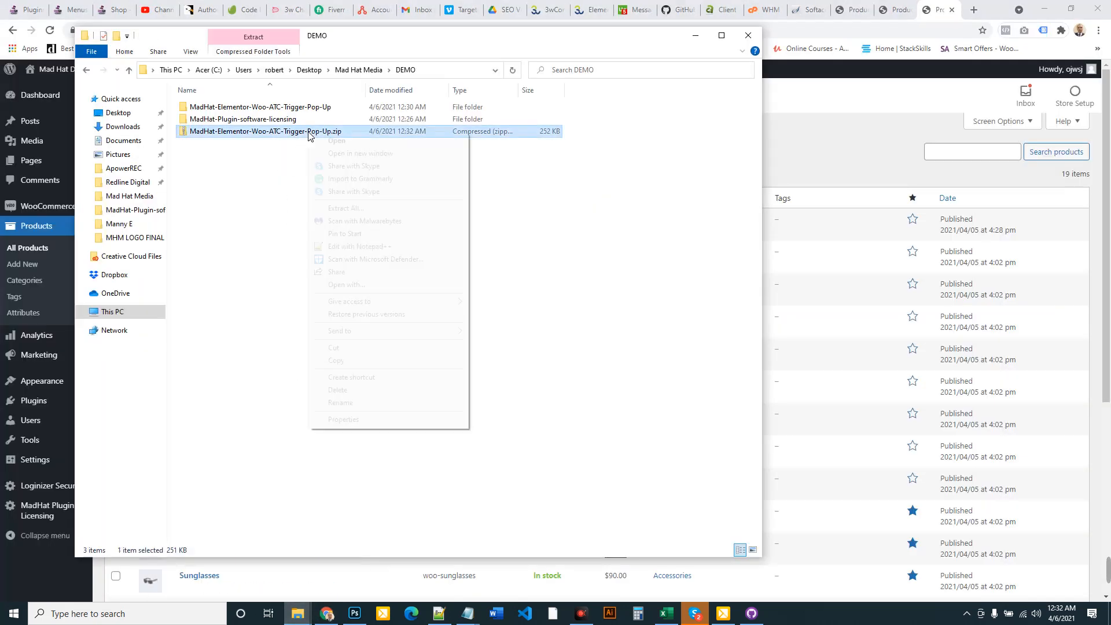
click(348, 404)
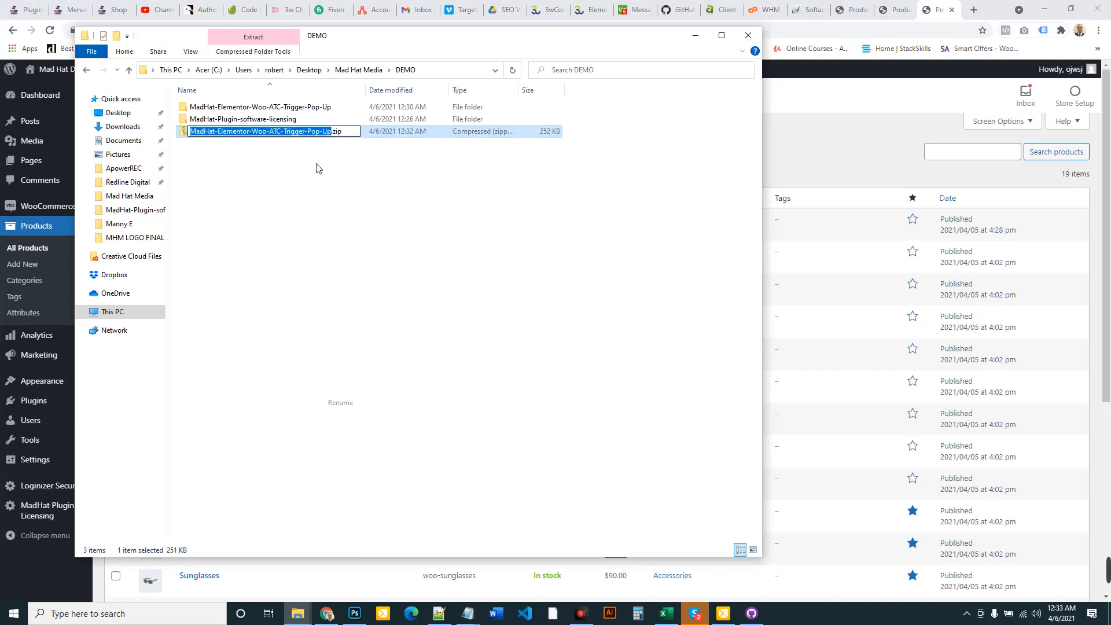
click(335, 135)
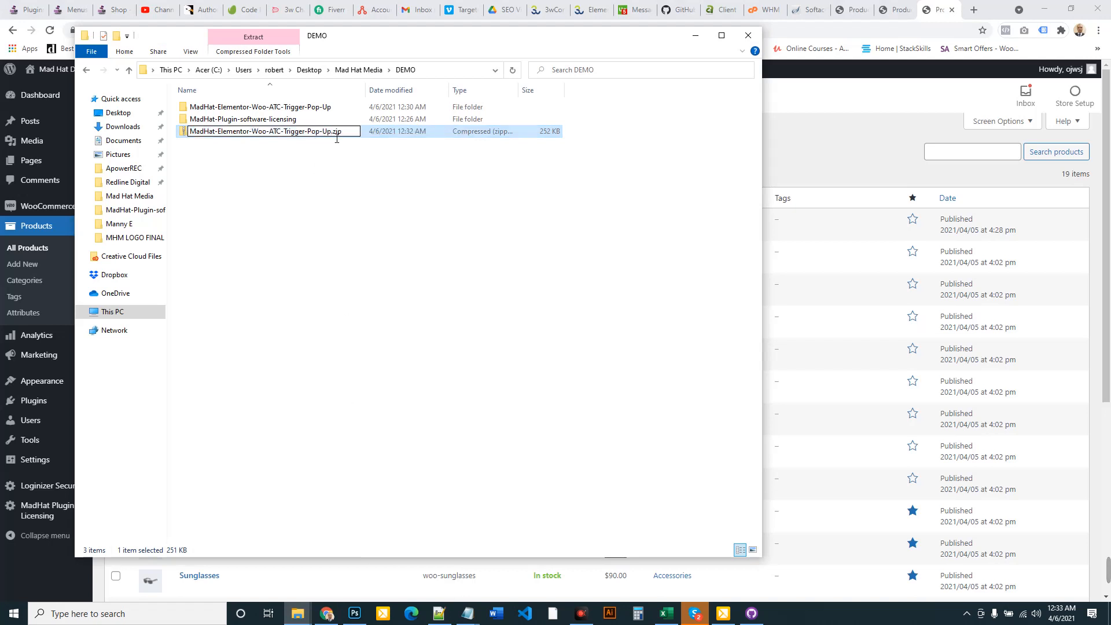
text(1_0)
key(Return)
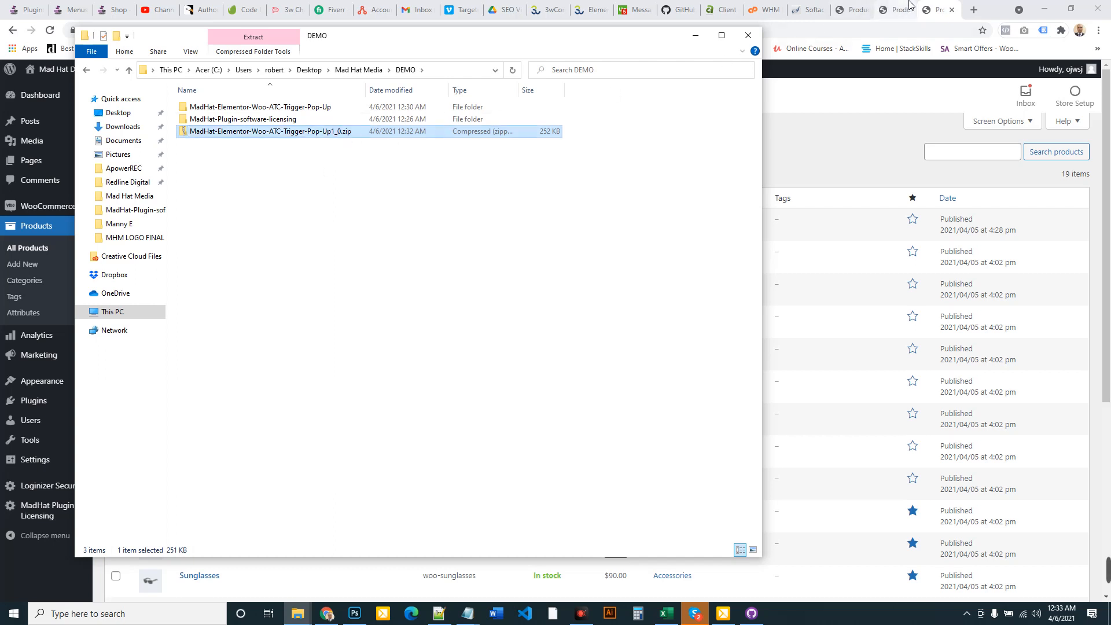
click(842, 134)
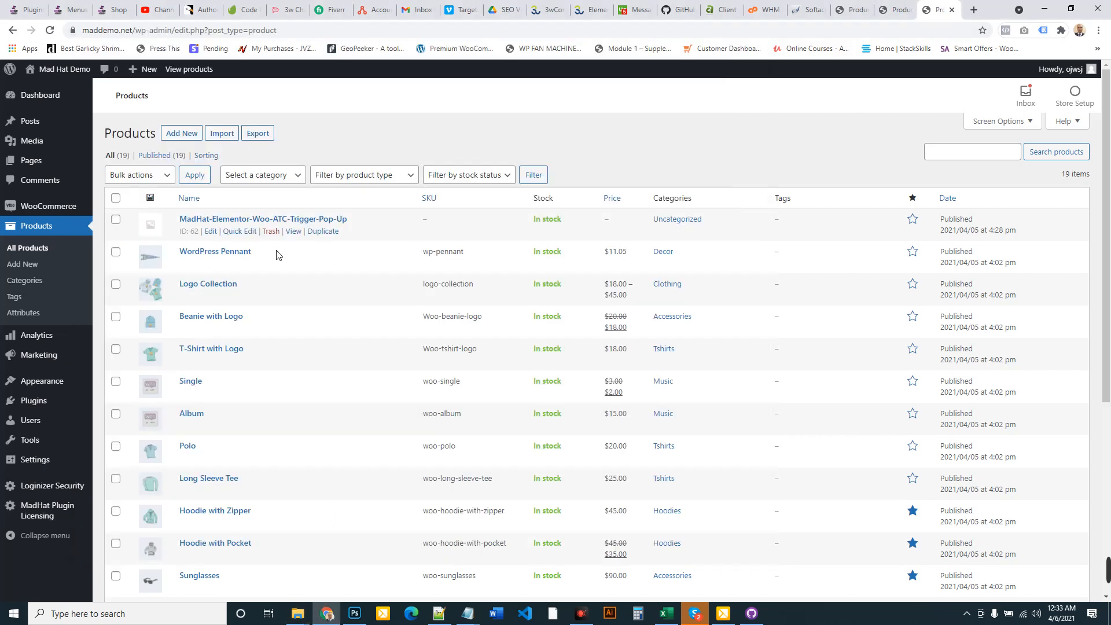
Edit the plugin product and add a downloadable file row named after the product title
click(211, 232)
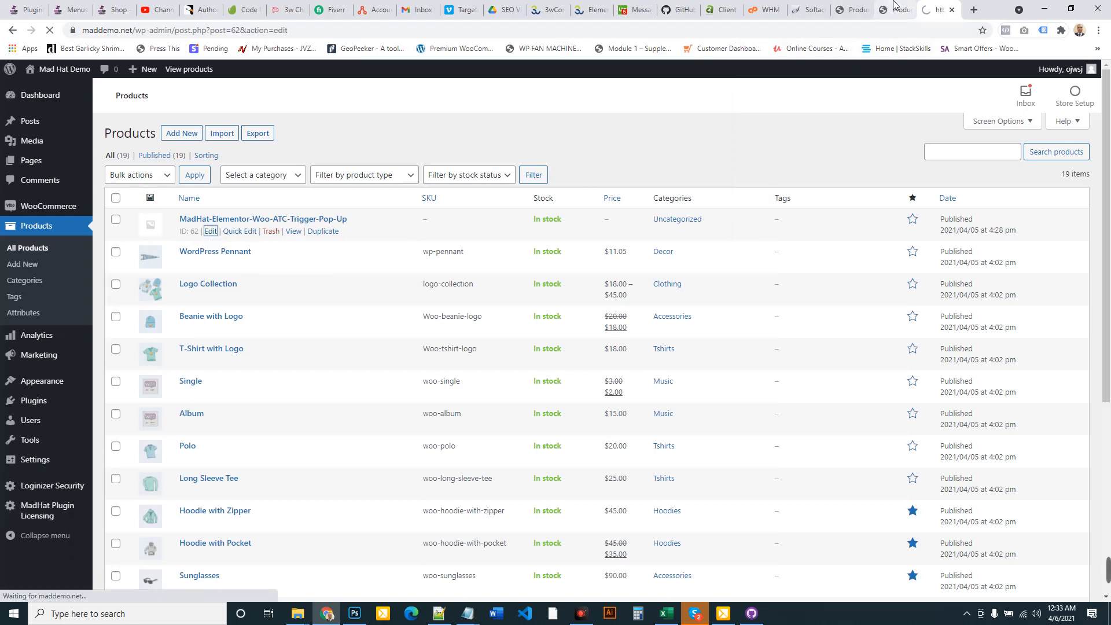
scroll(367, 333, down, 4)
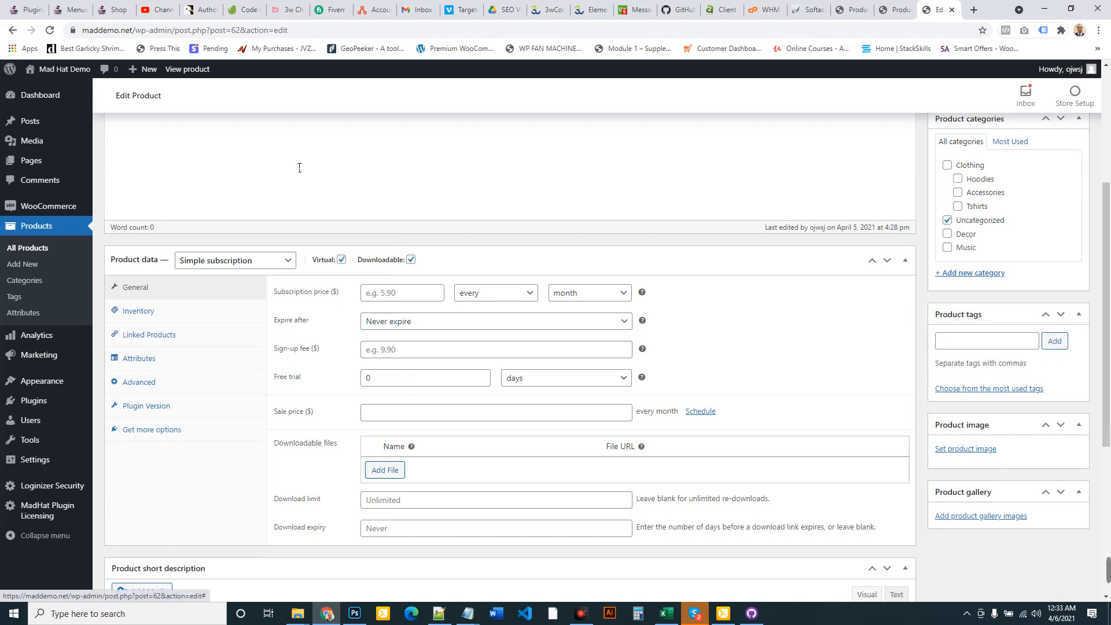
scroll(270, 178, up, 4)
drag(382, 157, 2, 160)
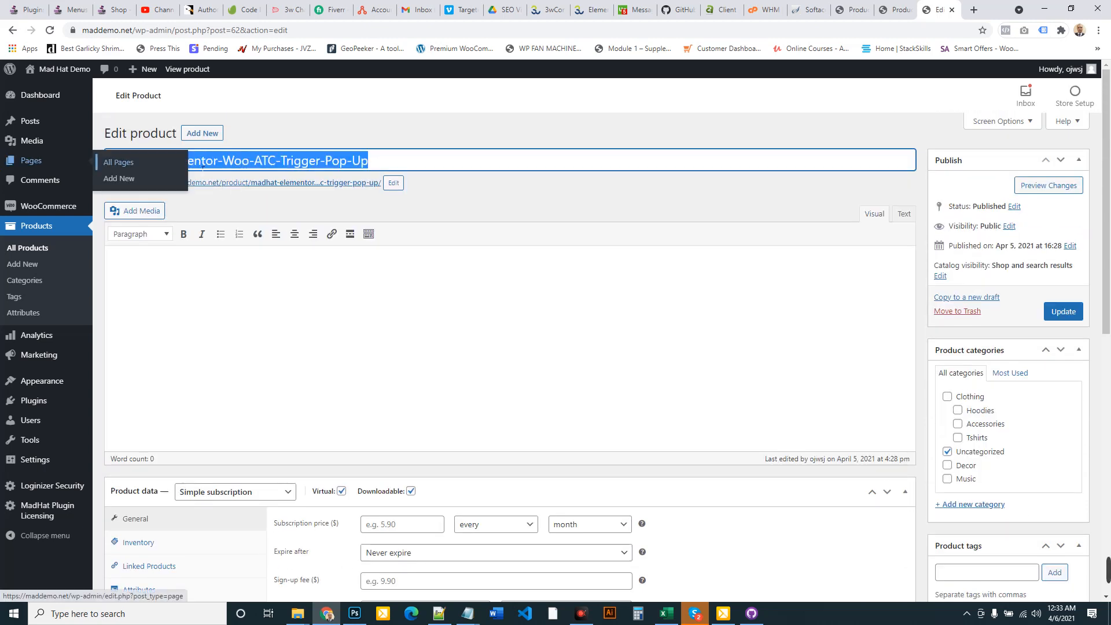
triple_click(240, 166)
key(ctrl+c)
scroll(472, 254, down, 6)
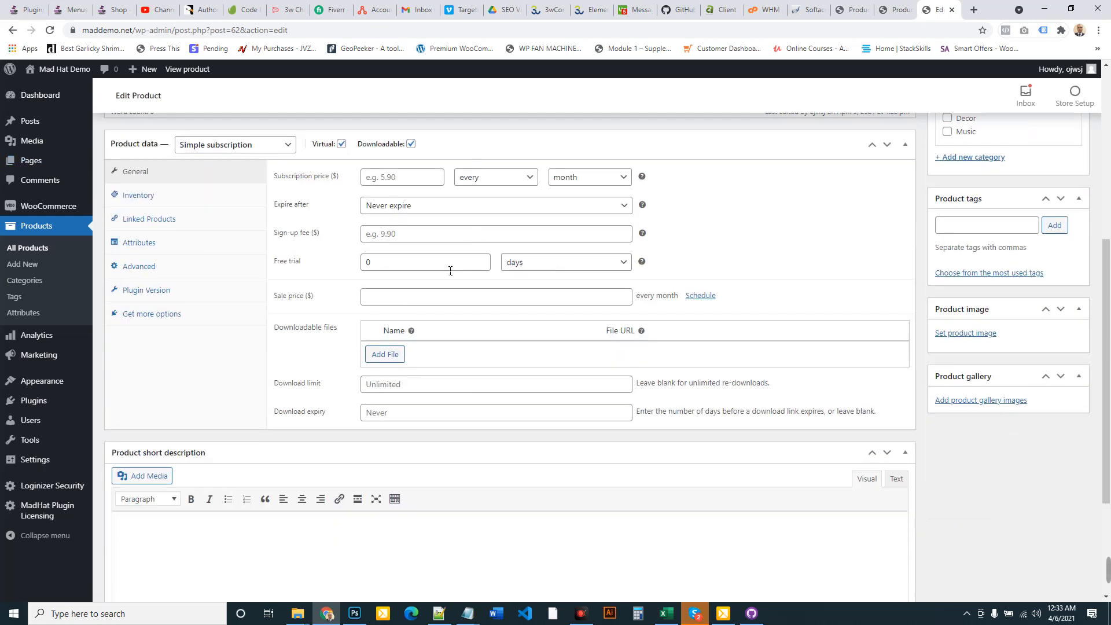
click(388, 354)
click(454, 353)
key(ctrl+v)
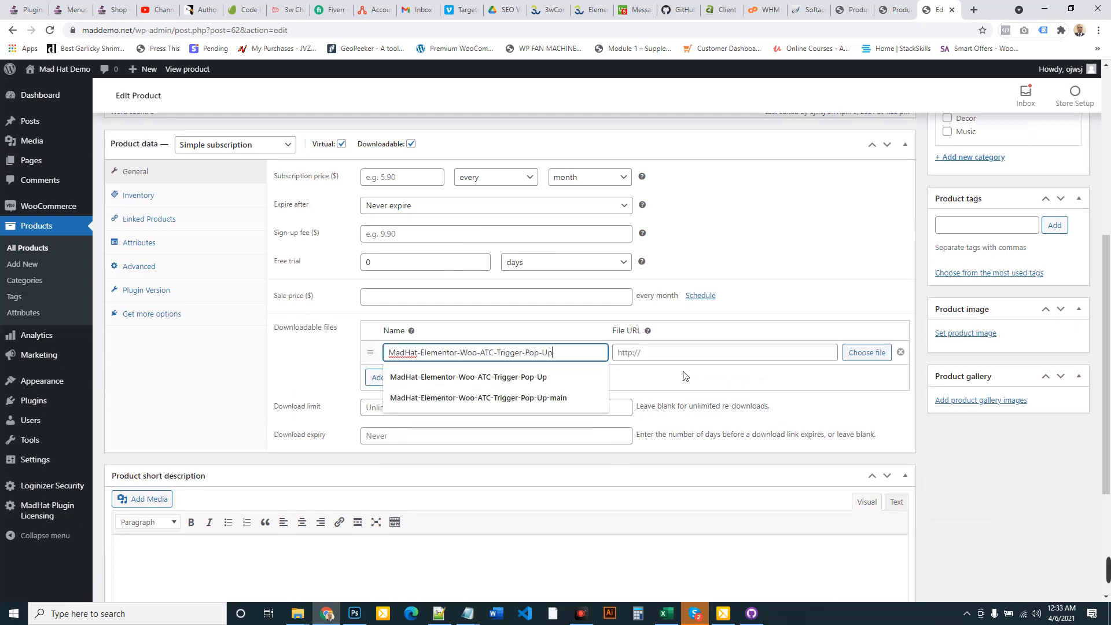
Upload MadHat-Elementor-Woo-ATC-Trigger-Pop-Up1_0.zip from Desktop > Mad Hat Media > DEMO and insert its URL
click(868, 355)
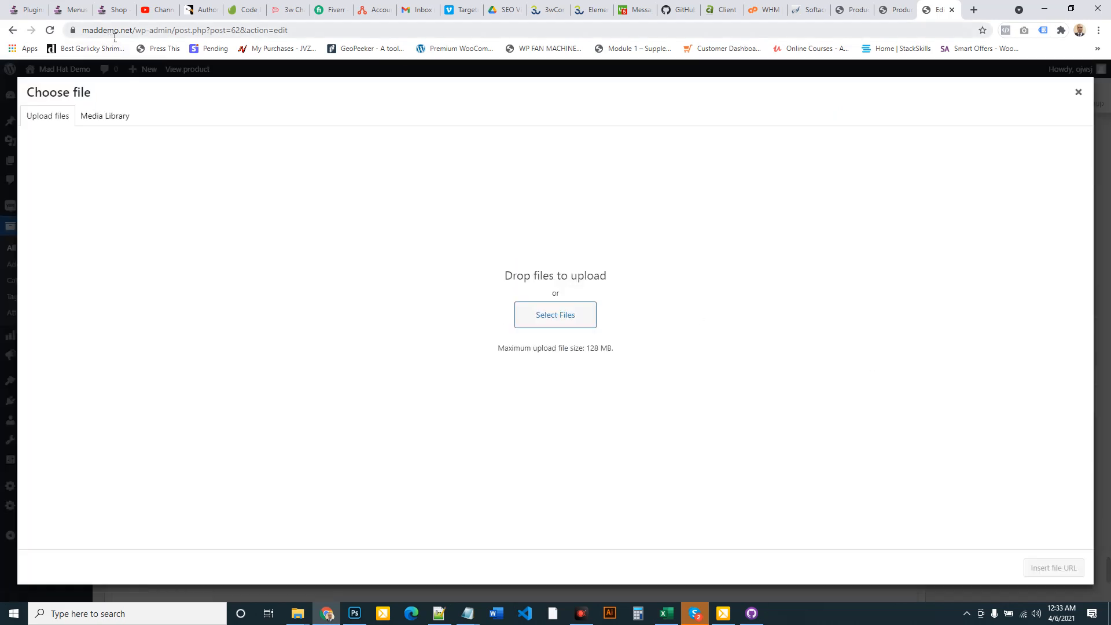
click(564, 322)
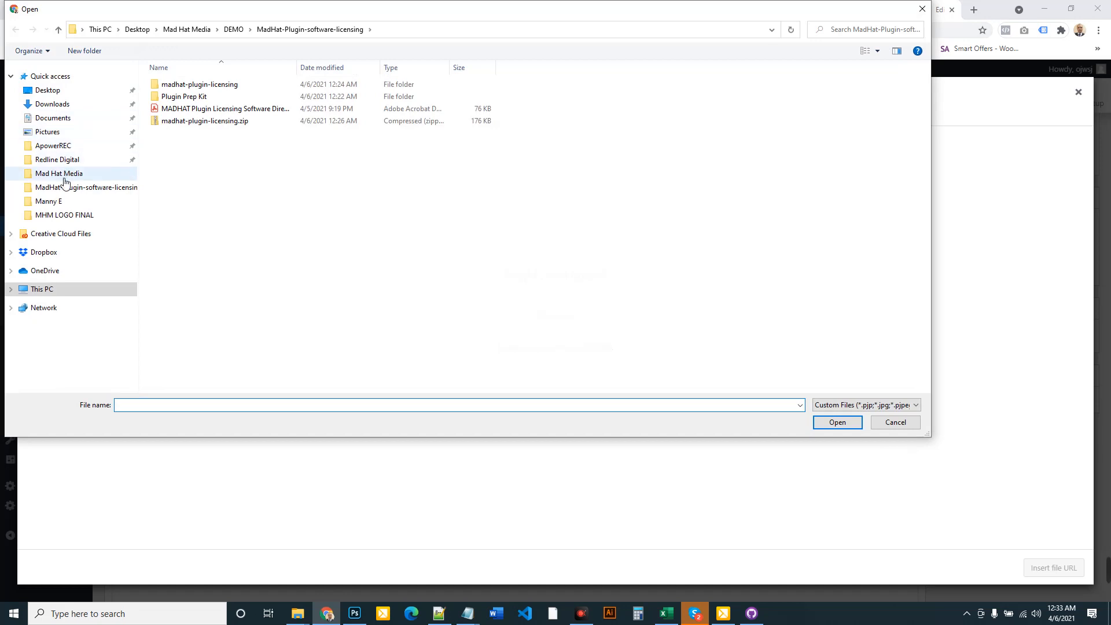
click(47, 90)
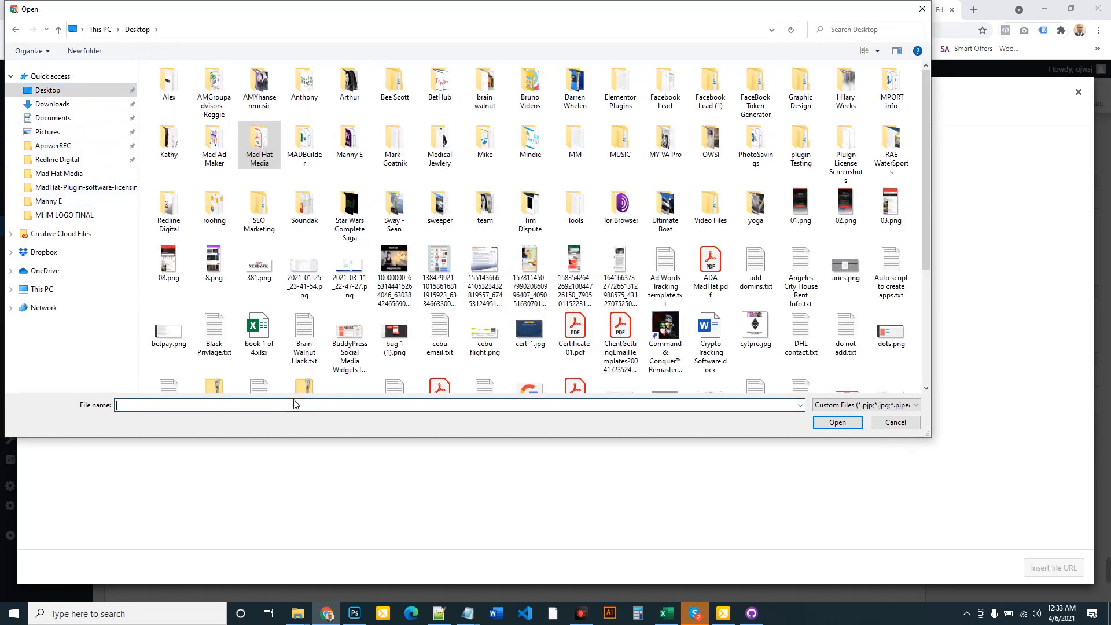
text(mad)
key(Down)
key(Down)
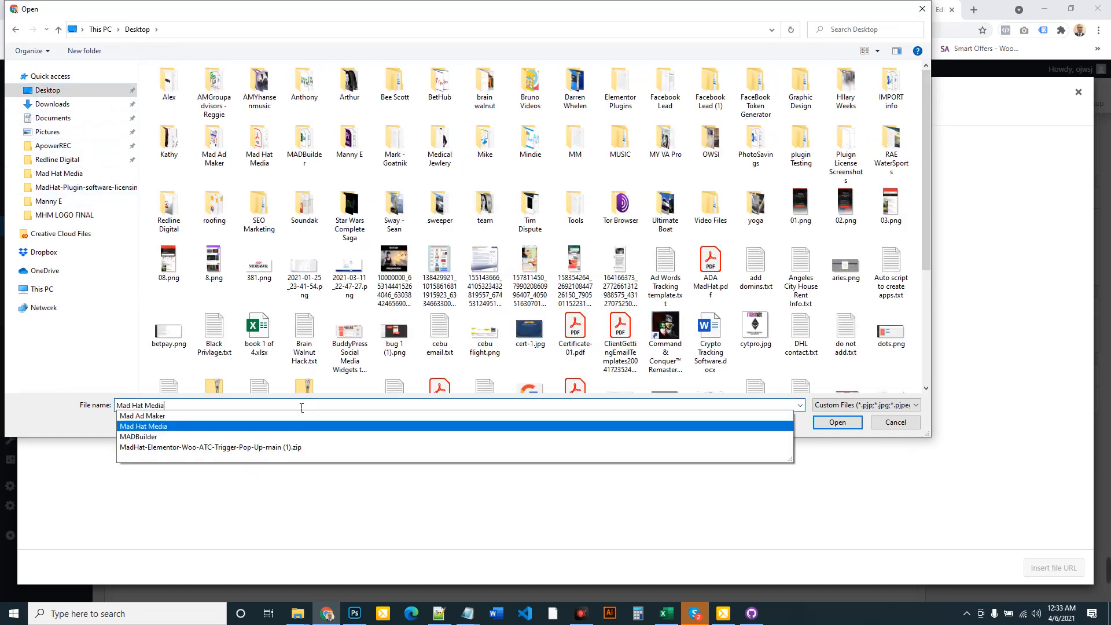
key(Return)
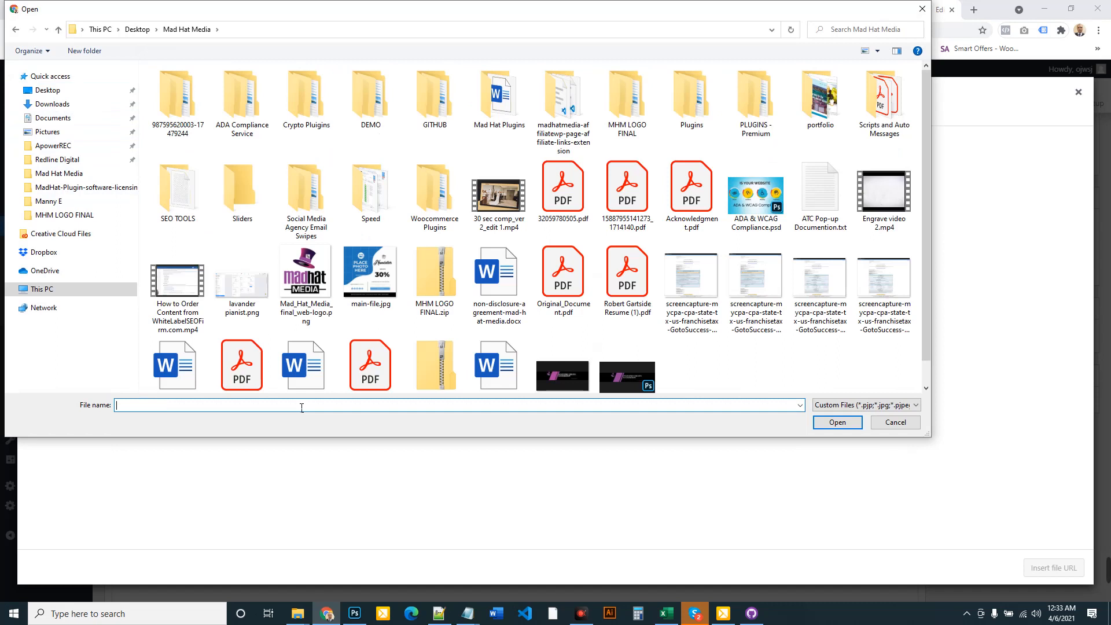
double_click(370, 92)
double_click(297, 67)
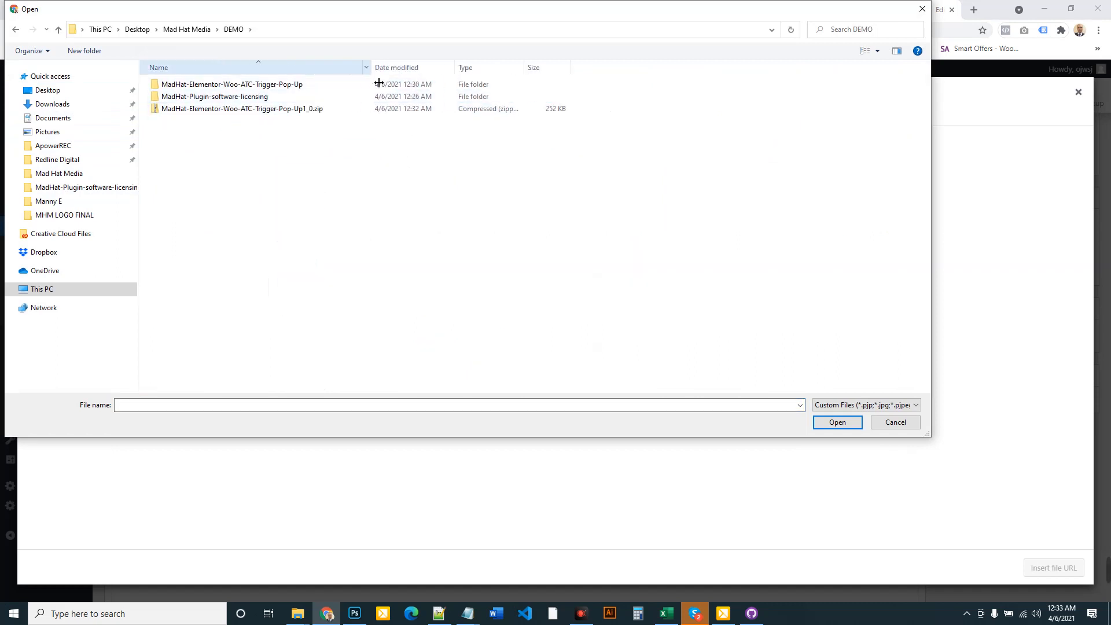
double_click(286, 109)
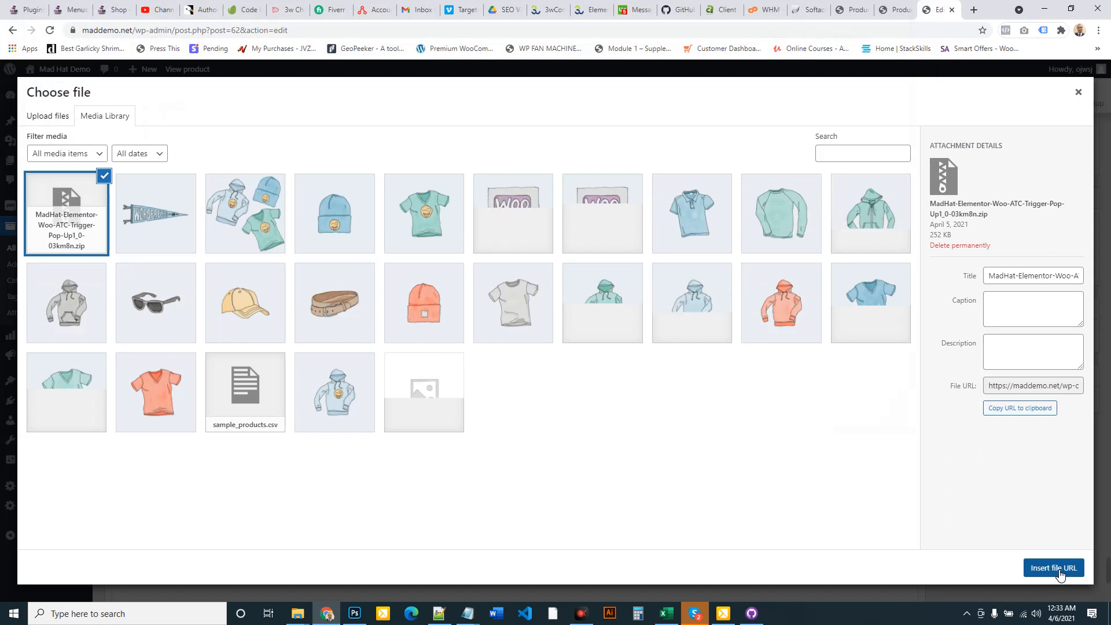
click(1053, 568)
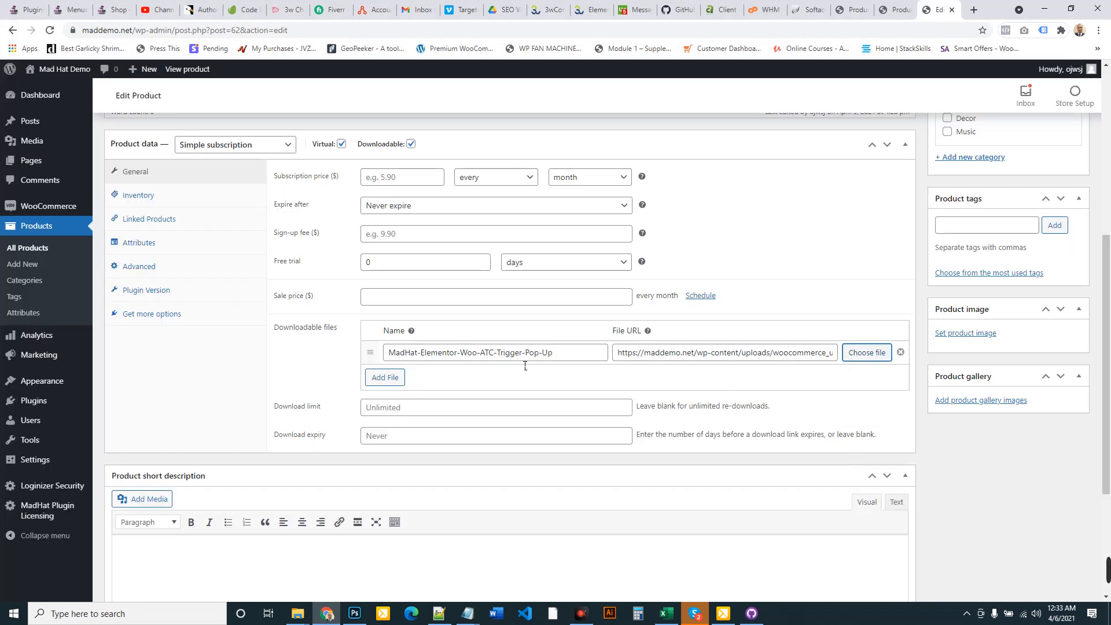
Check the Plugin Version is 1.0 and update the product with its downloadable zip
click(162, 294)
scroll(1042, 243, up, 4)
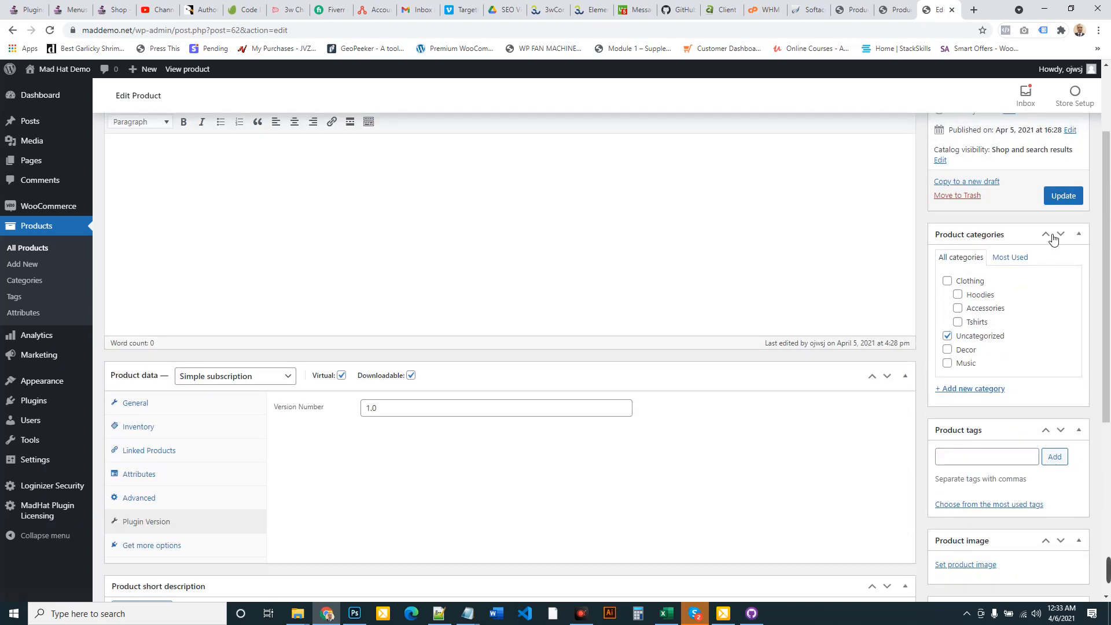
click(1064, 196)
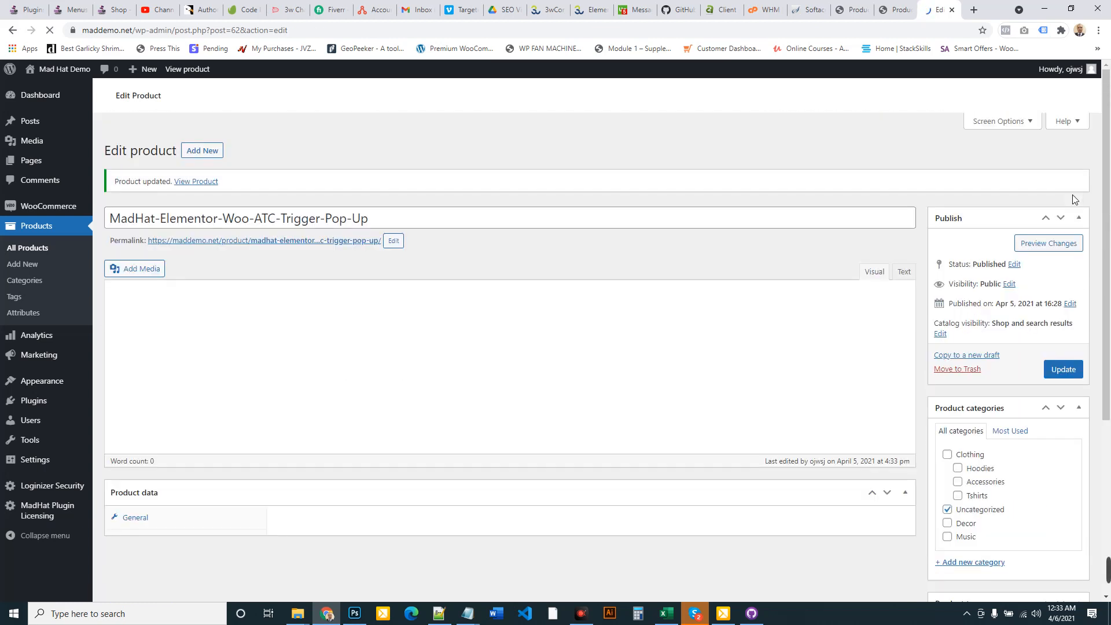
scroll(399, 393, down, 4)
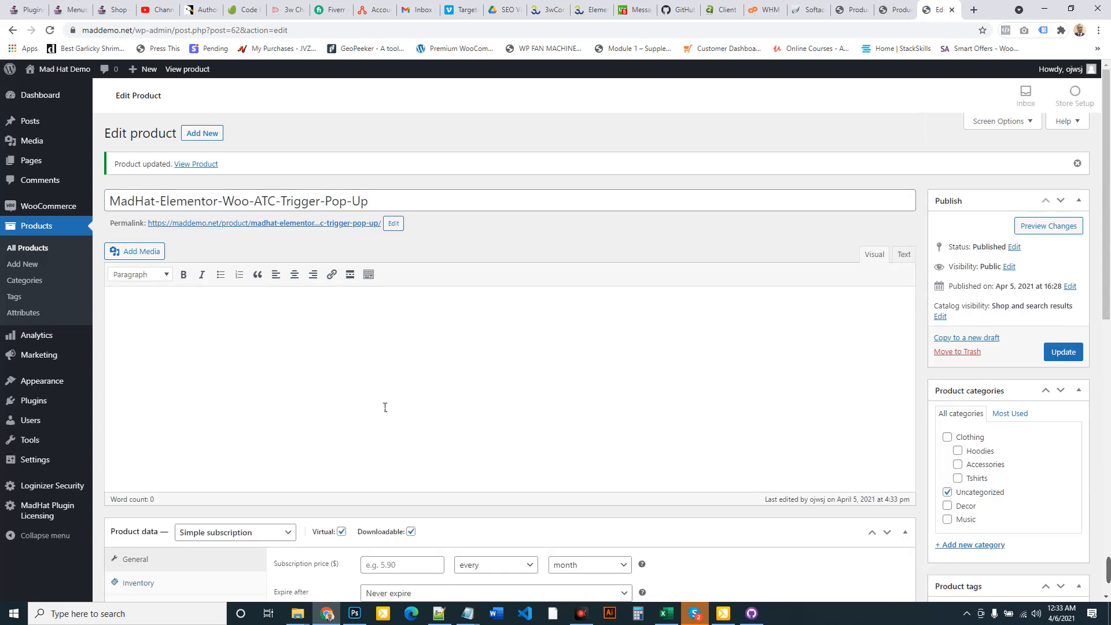
scroll(460, 308, down, 1)
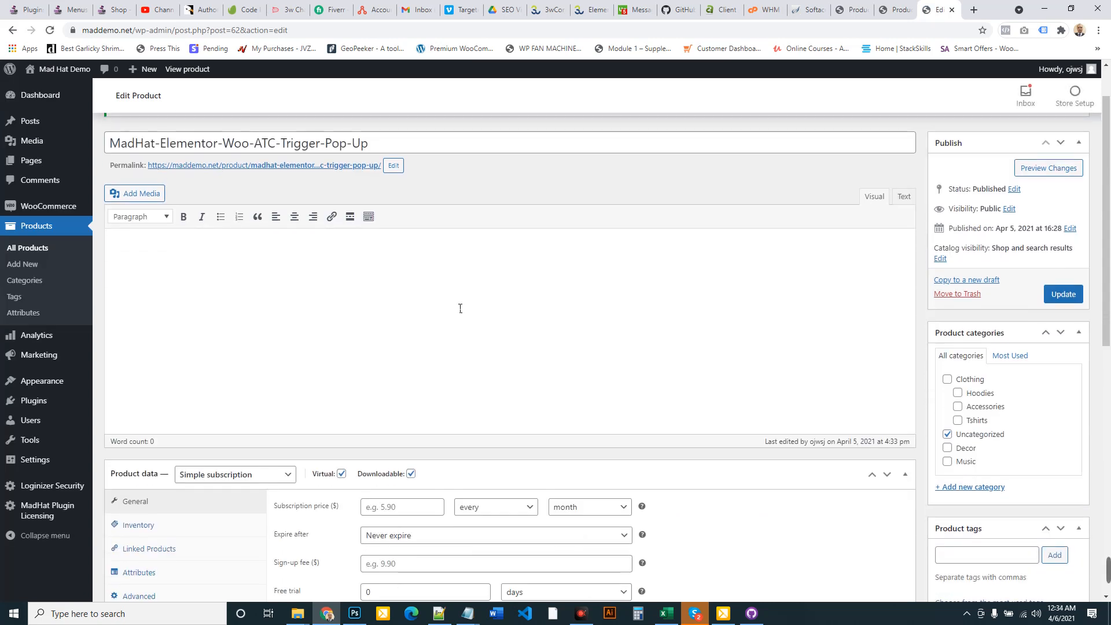
scroll(460, 308, down, 2)
scroll(460, 308, up, 2)
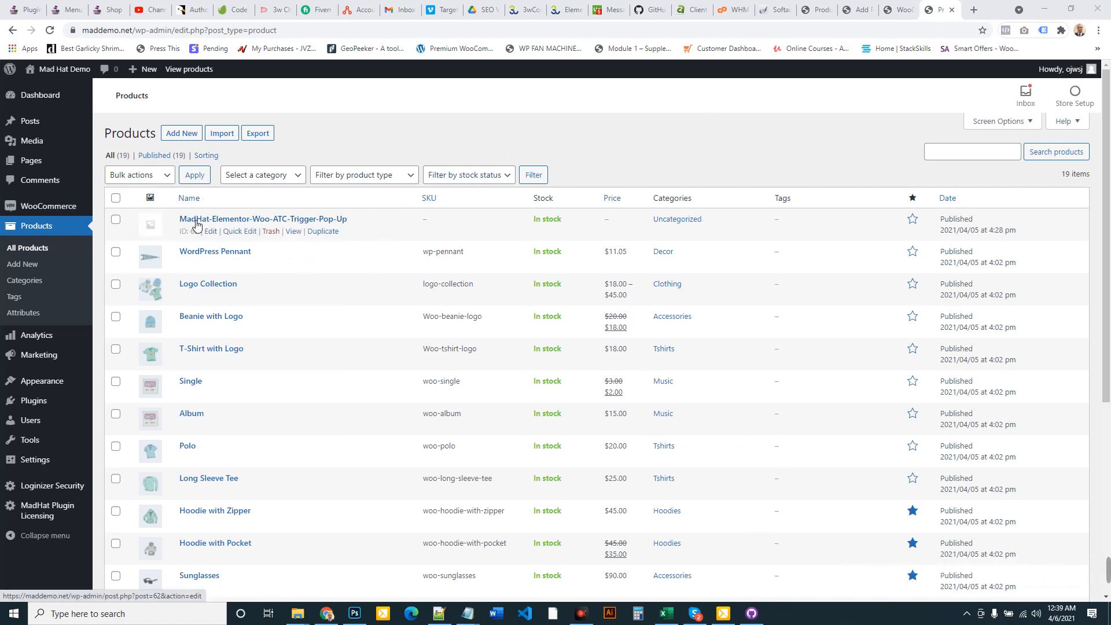
Preview the plugin product's storefront page in a new tab
right_click(294, 234)
click(309, 239)
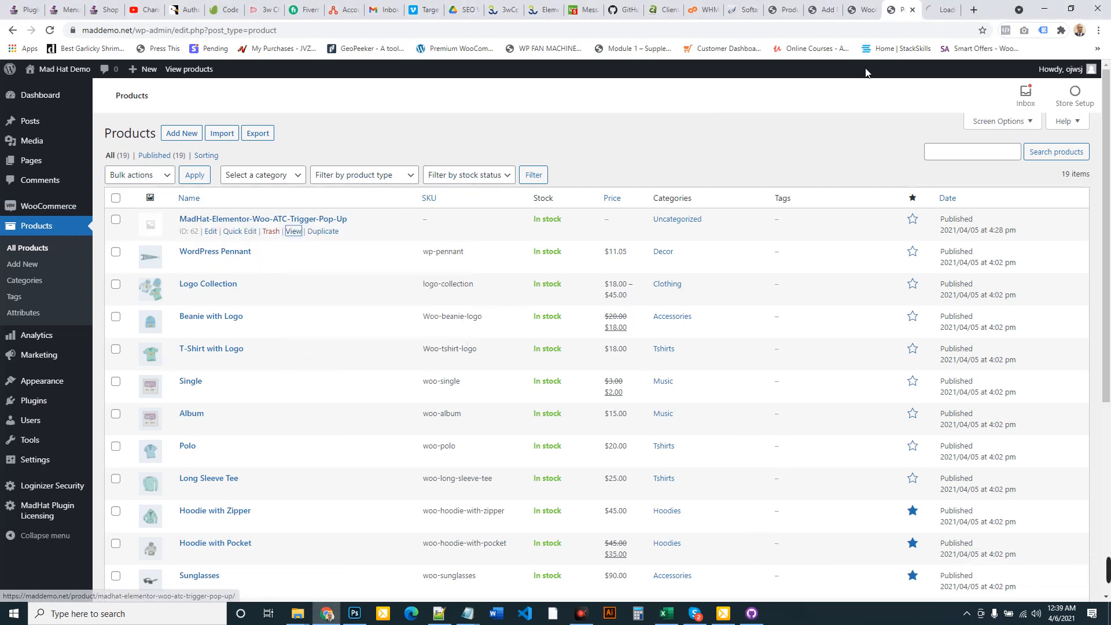
click(952, 5)
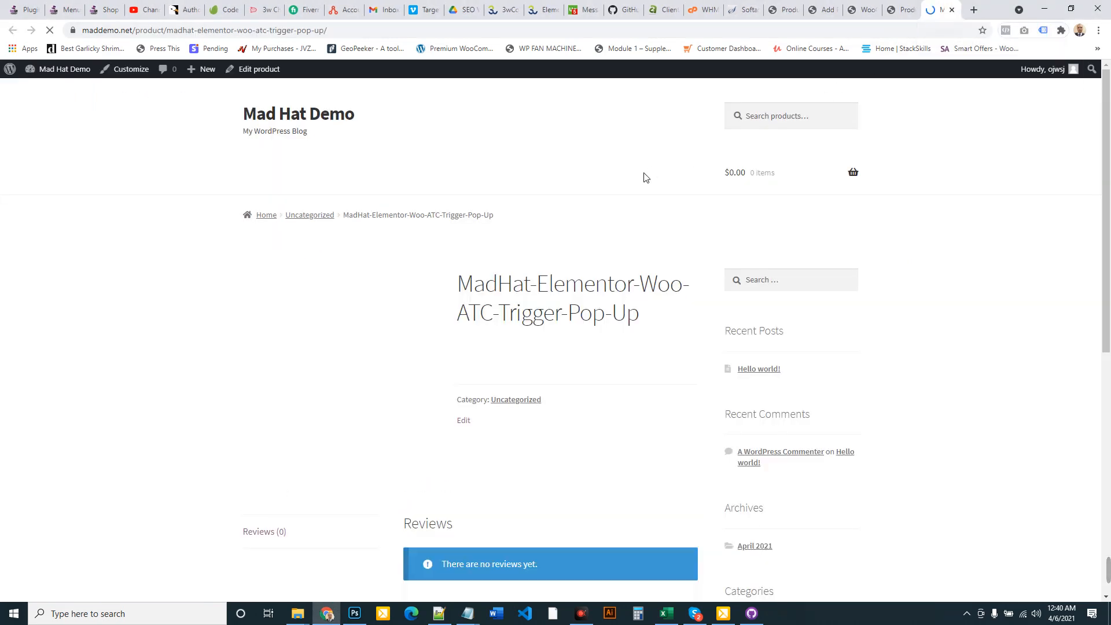
scroll(528, 268, down, 1)
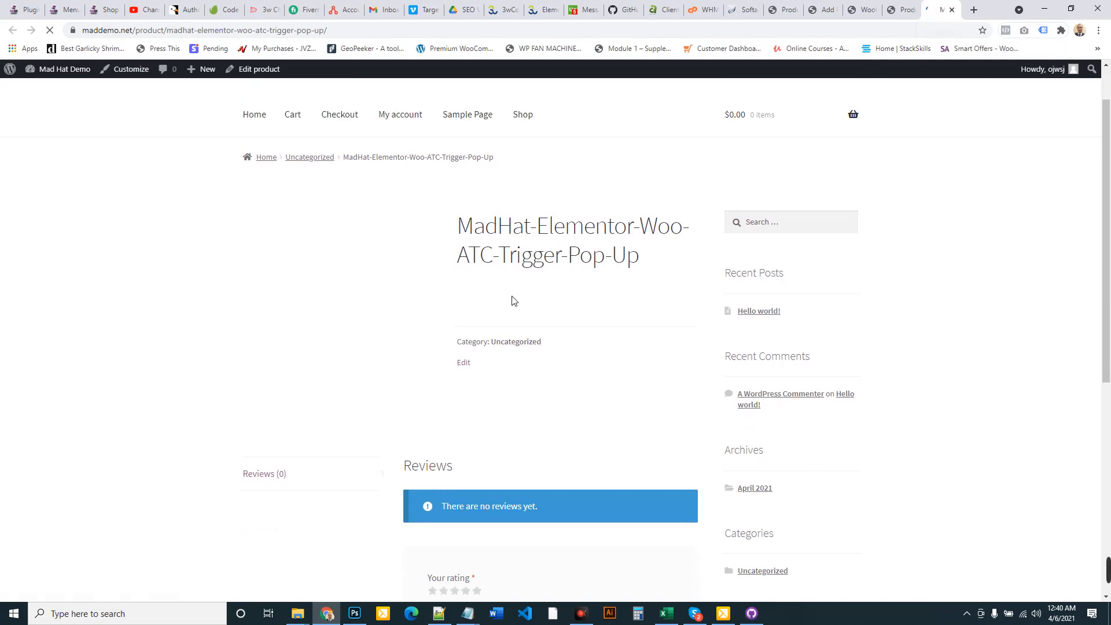
scroll(513, 281, down, 3)
scroll(513, 280, up, 4)
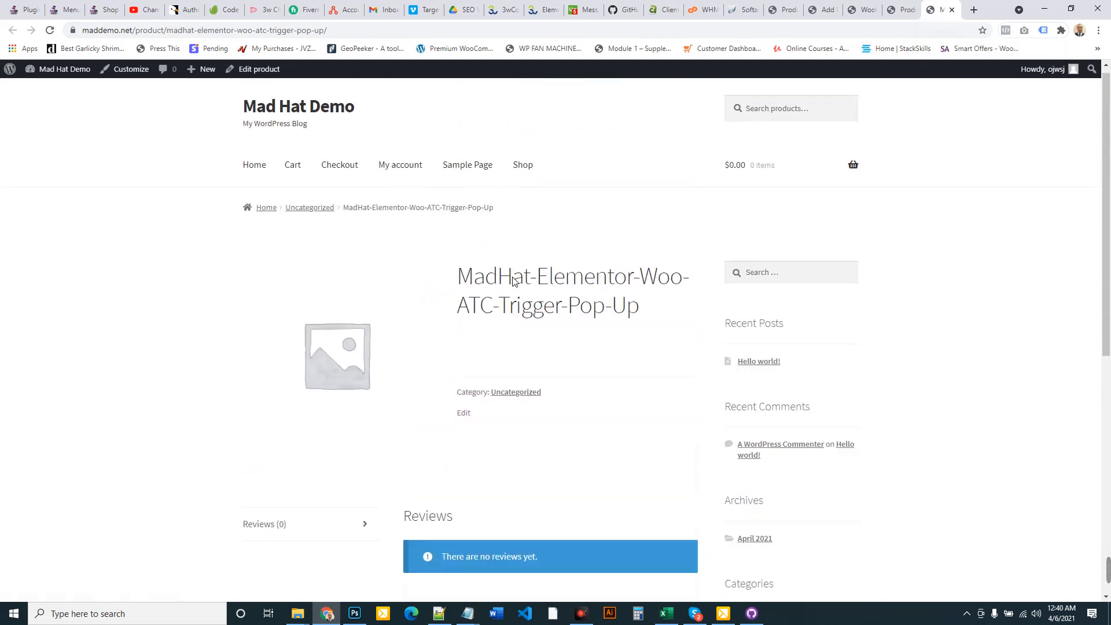
scroll(514, 282, down, 8)
scroll(517, 282, up, 7)
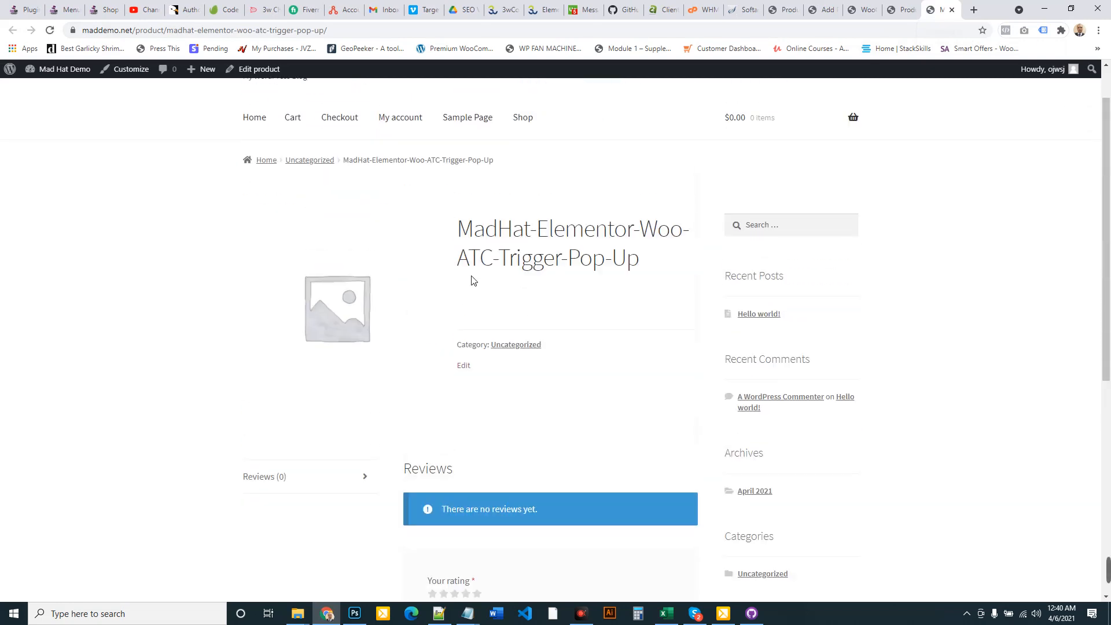
click(898, 9)
Open the MadHat-Elementor-Woo-ATC-Trigger-Pop-Up product's edit page in a new tab
right_click(211, 236)
click(249, 240)
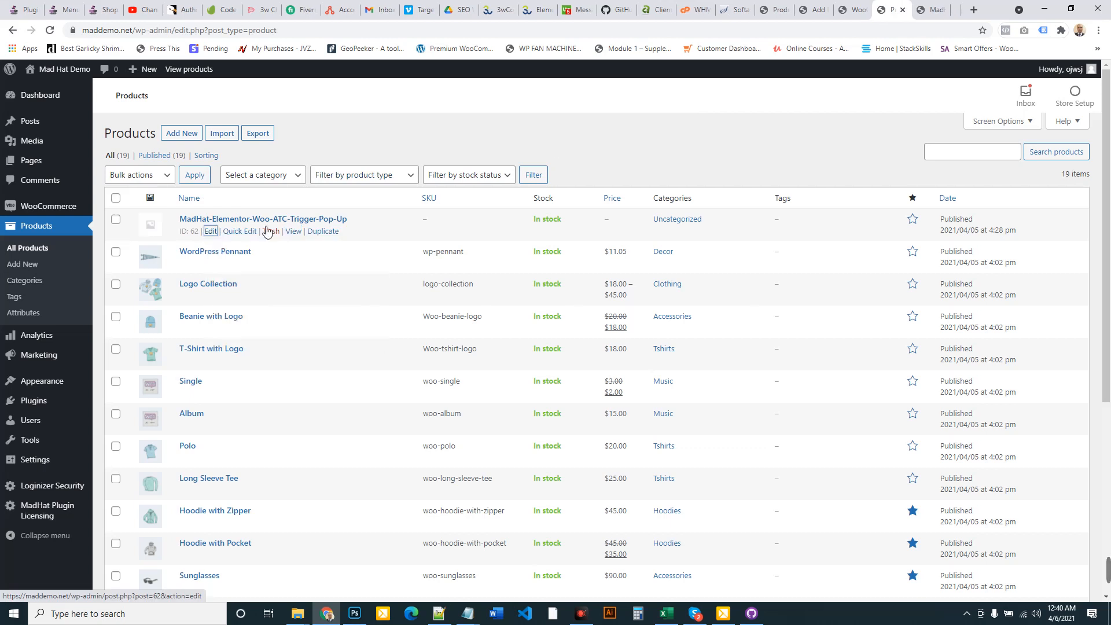
click(923, 8)
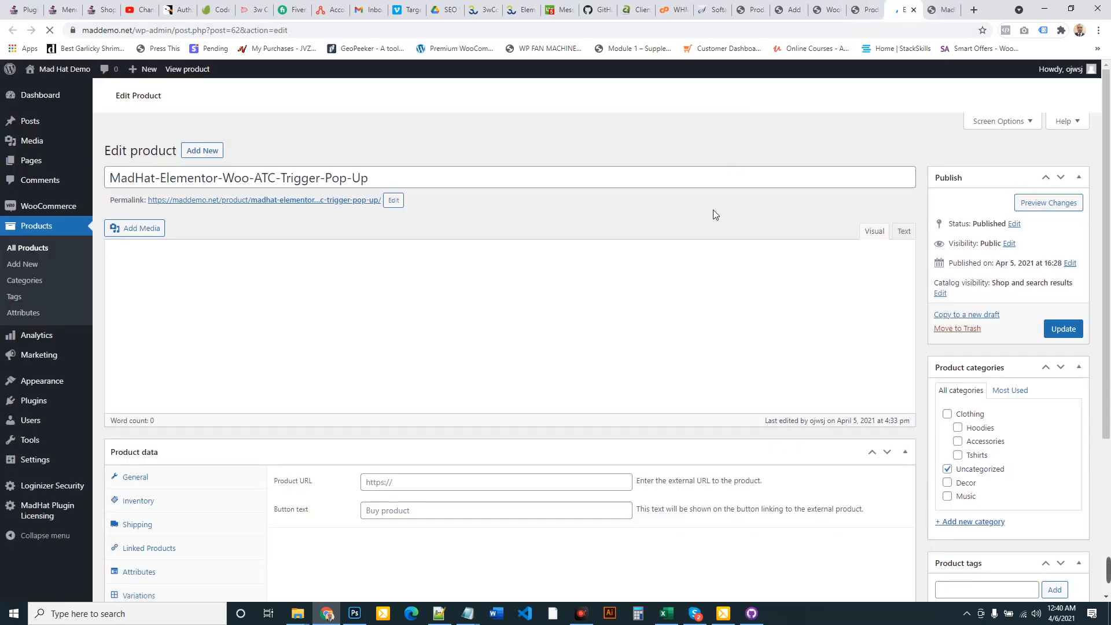
scroll(497, 296, down, 3)
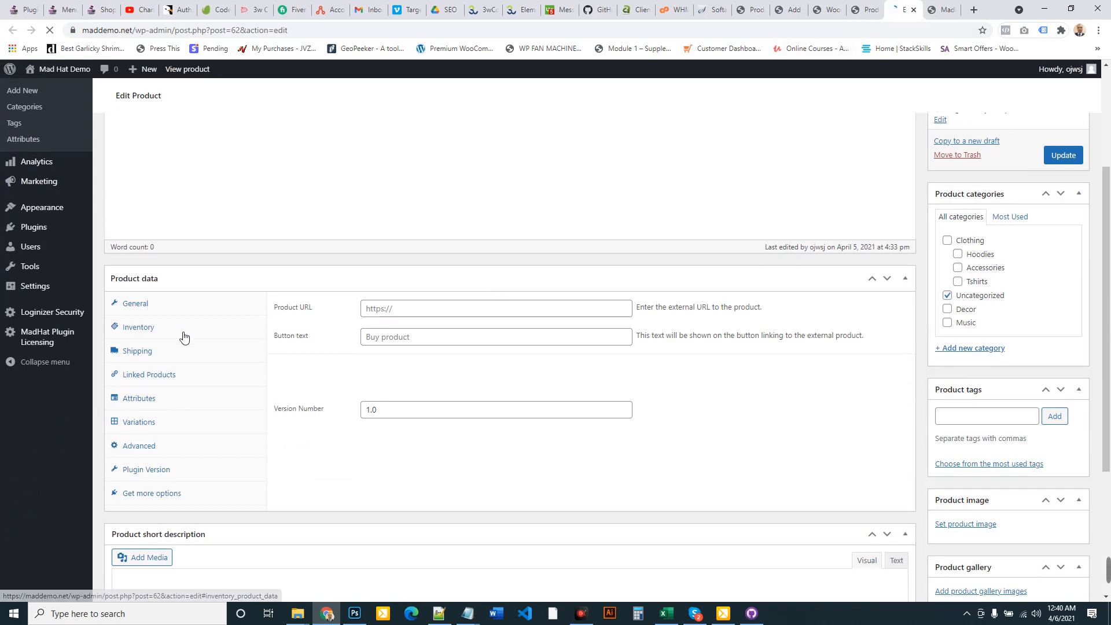
scroll(182, 336, up, 3)
scroll(197, 365, down, 4)
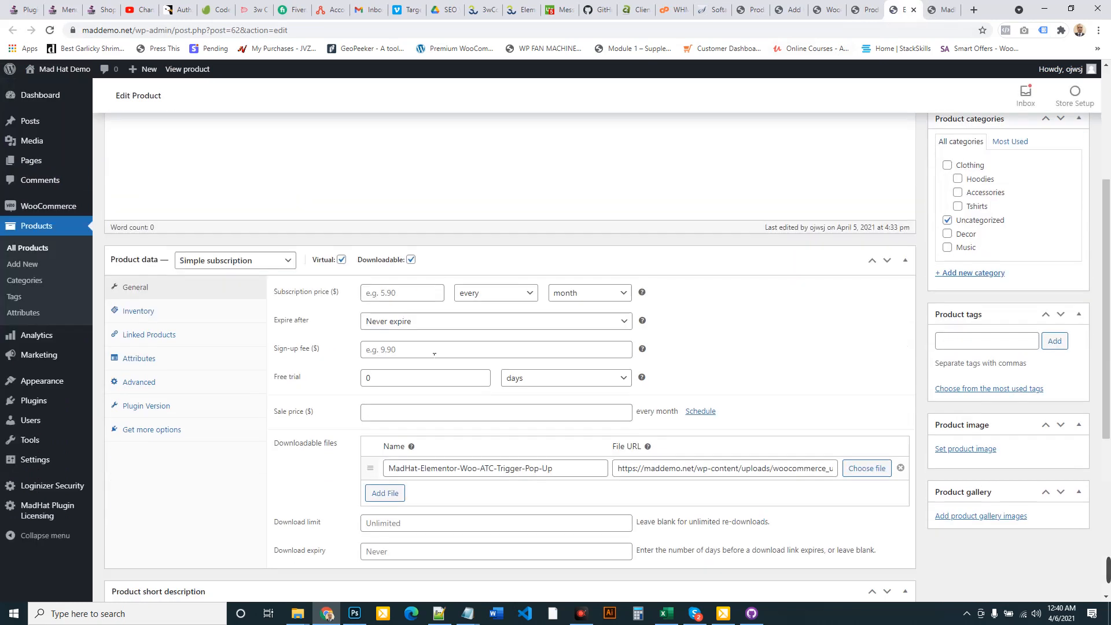
Set the subscription price to 20.00 billed every year and update the product
click(408, 294)
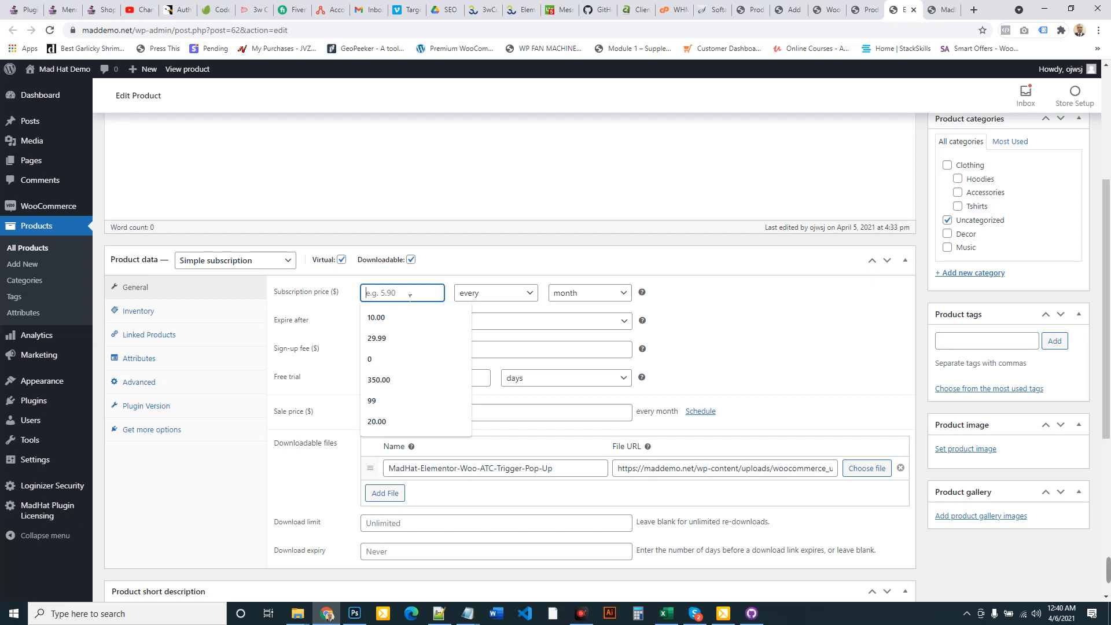
text(20.00)
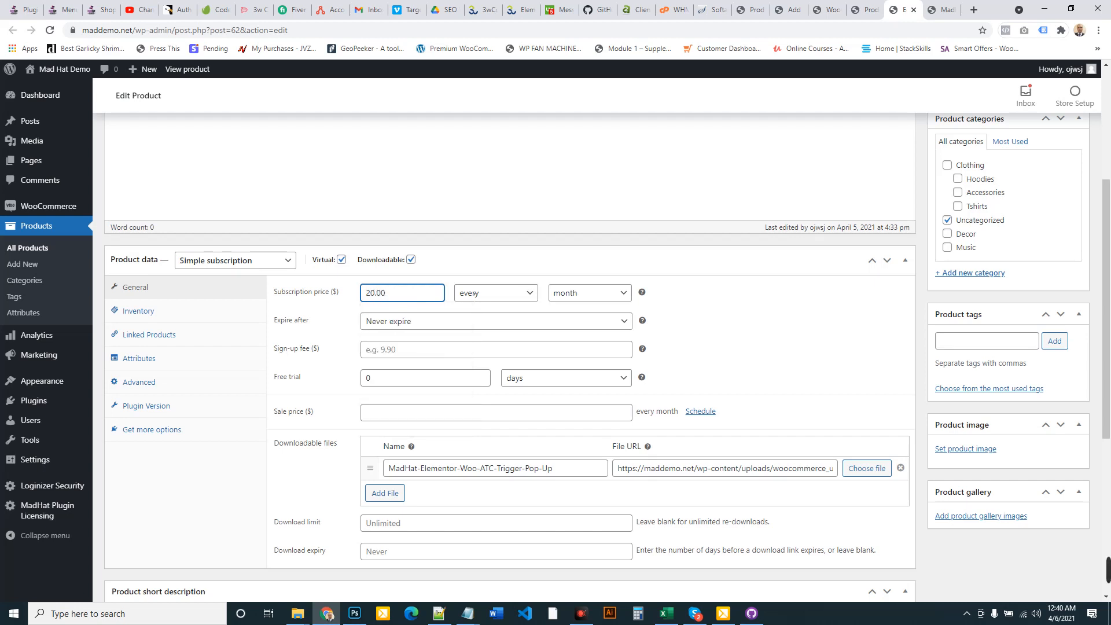
click(568, 295)
click(568, 345)
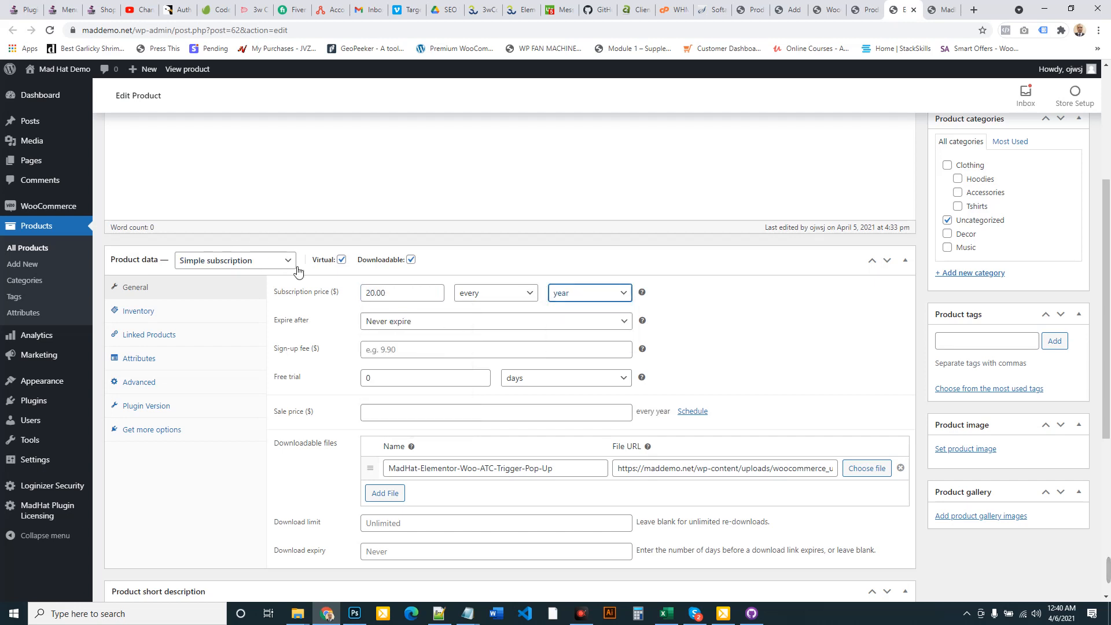
scroll(732, 334, up, 4)
click(1063, 311)
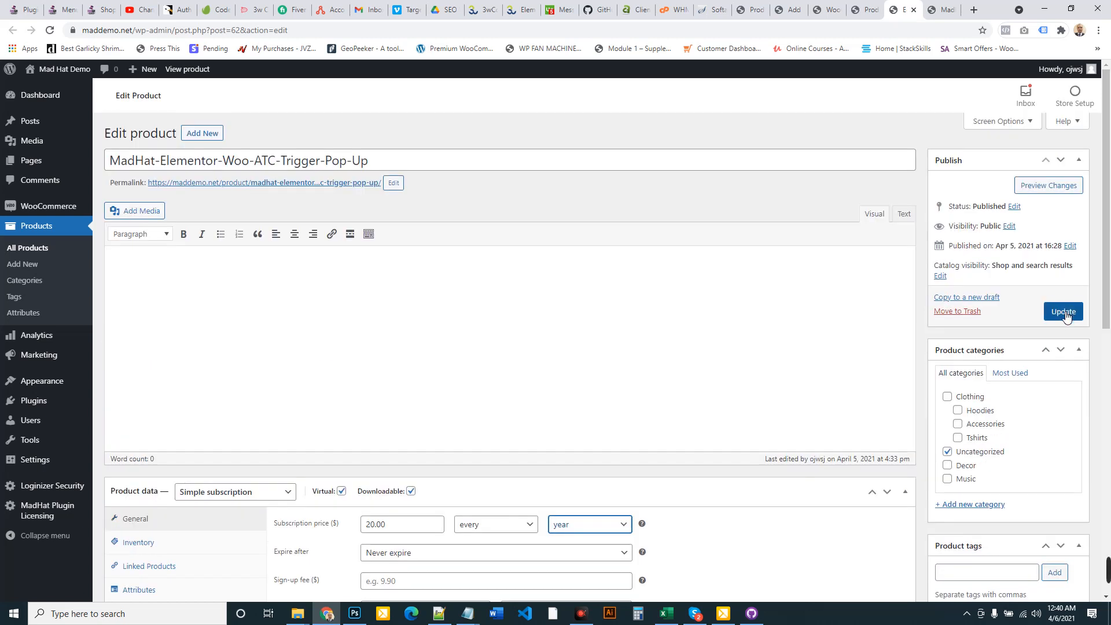
click(943, 11)
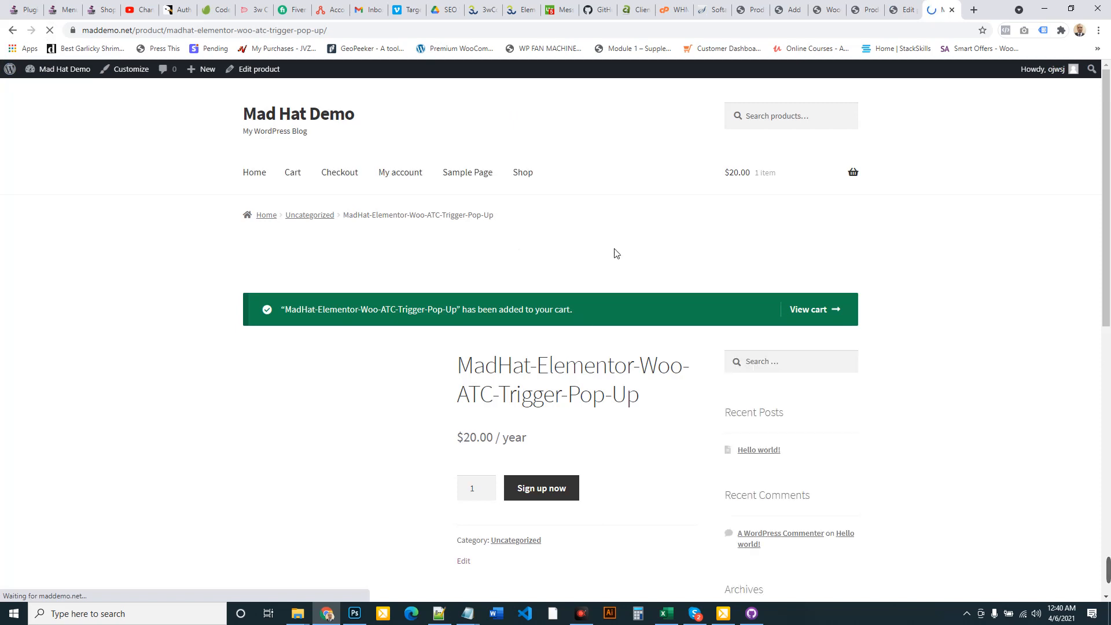
Check out the $20/year subscription from the cart, paying with the Stripe test card 4242
click(808, 310)
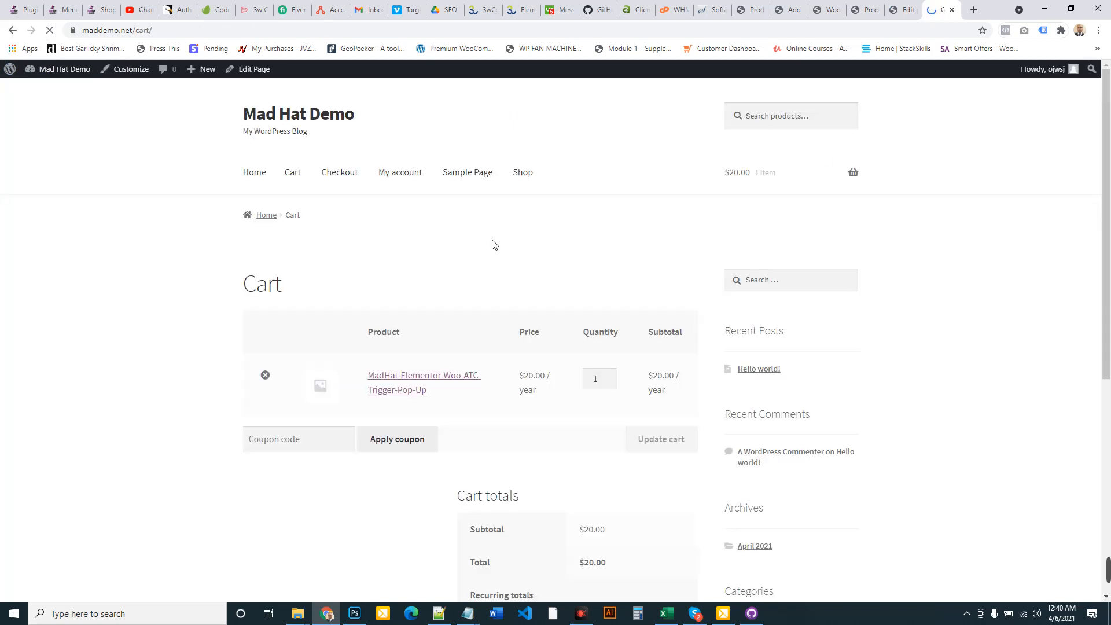
scroll(579, 303, down, 3)
click(597, 554)
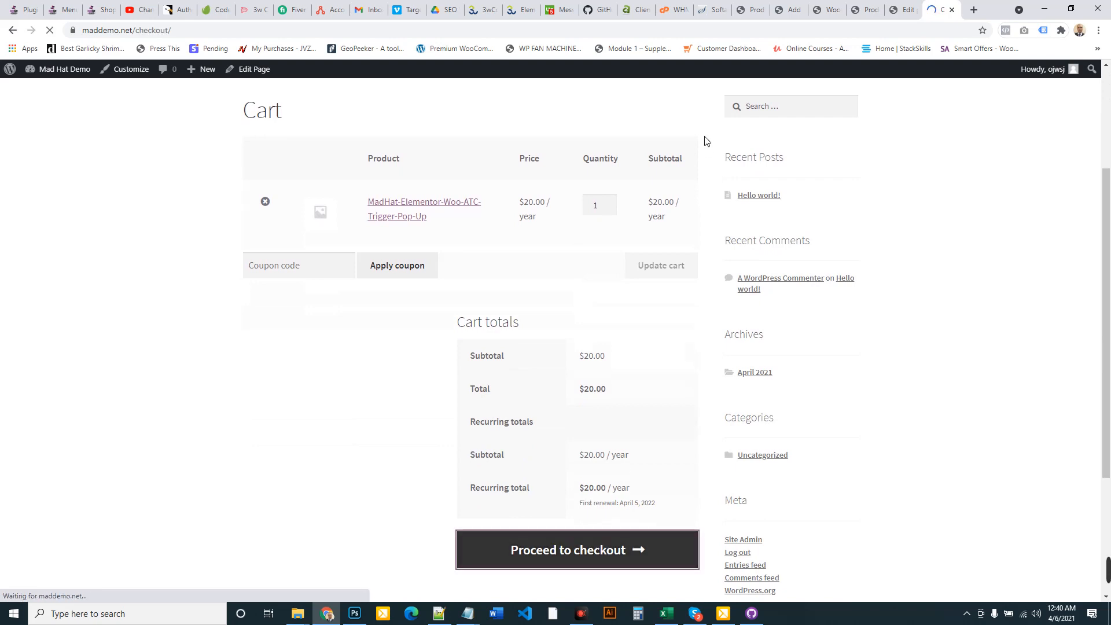
scroll(570, 170, down, 3)
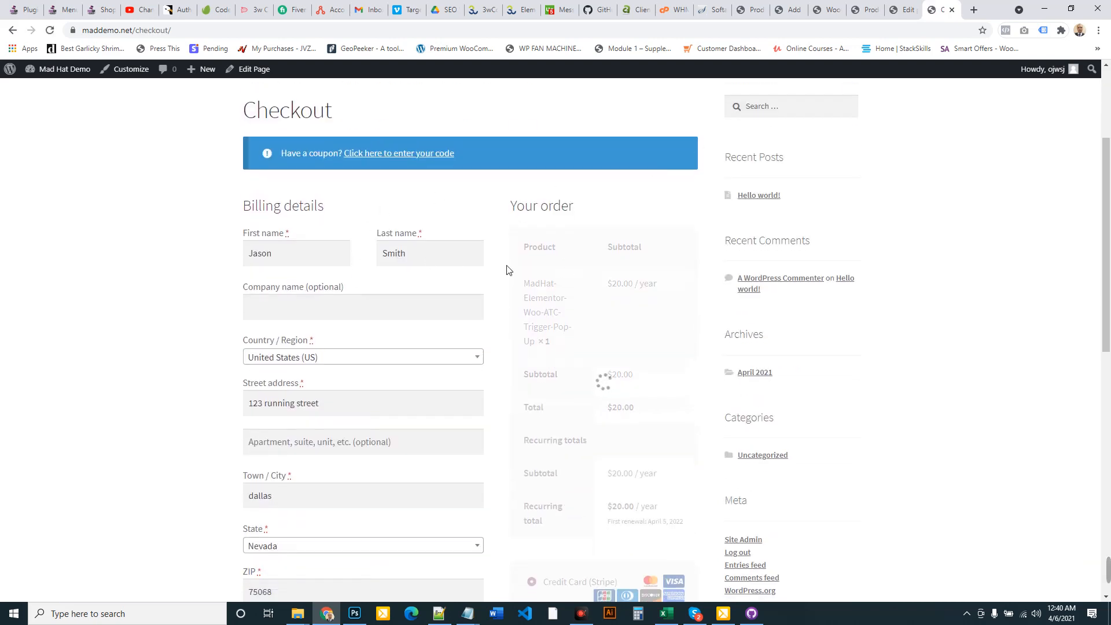
scroll(581, 257, down, 4)
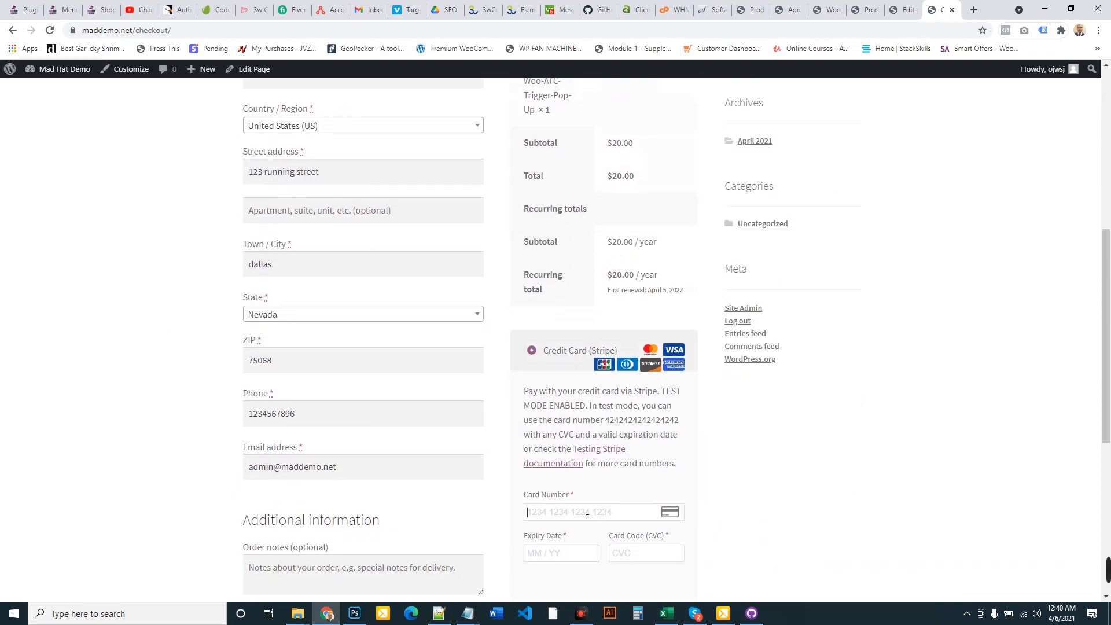
click(584, 513)
text(4242 4242 4242 4242)
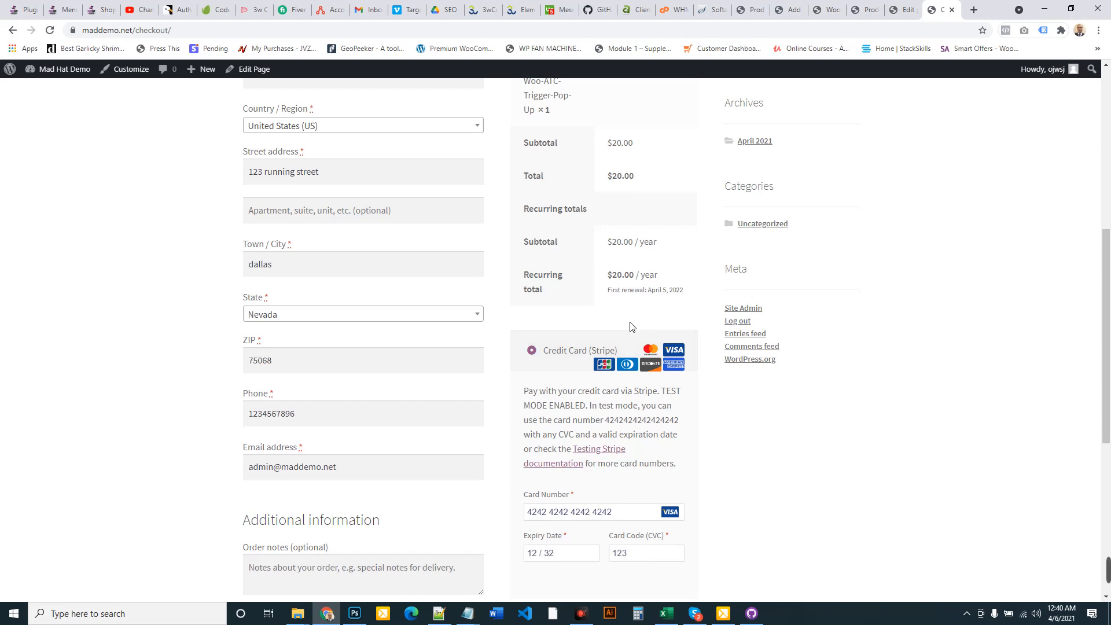
scroll(303, 246, down, 4)
click(608, 495)
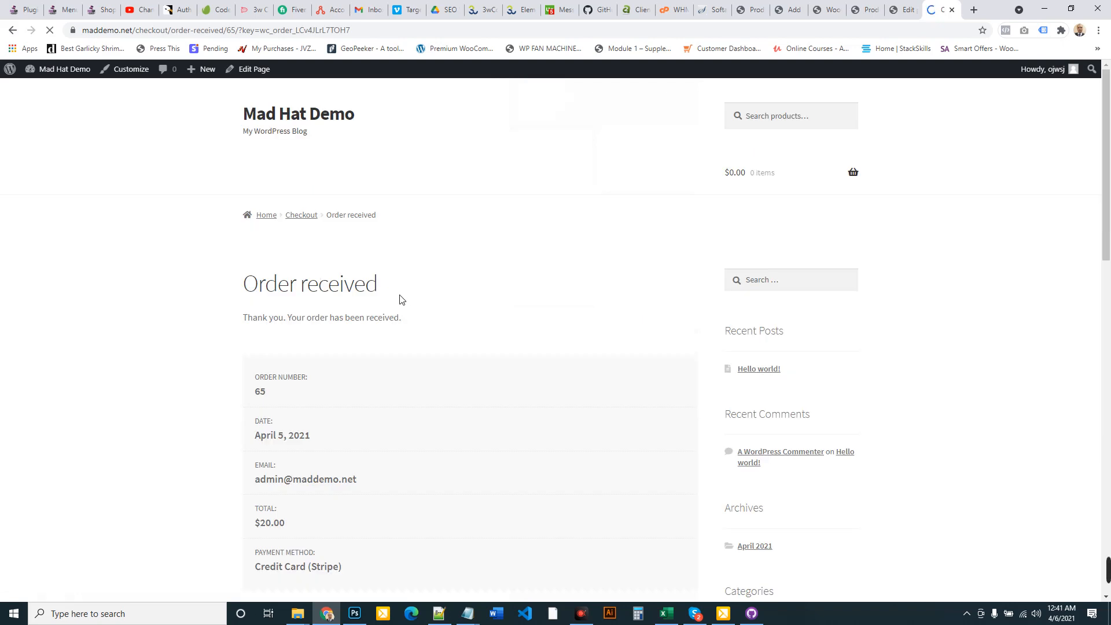
Download the plugin zip from the order-received page and return to the admin products list
scroll(399, 299, down, 5)
scroll(648, 252, down, 4)
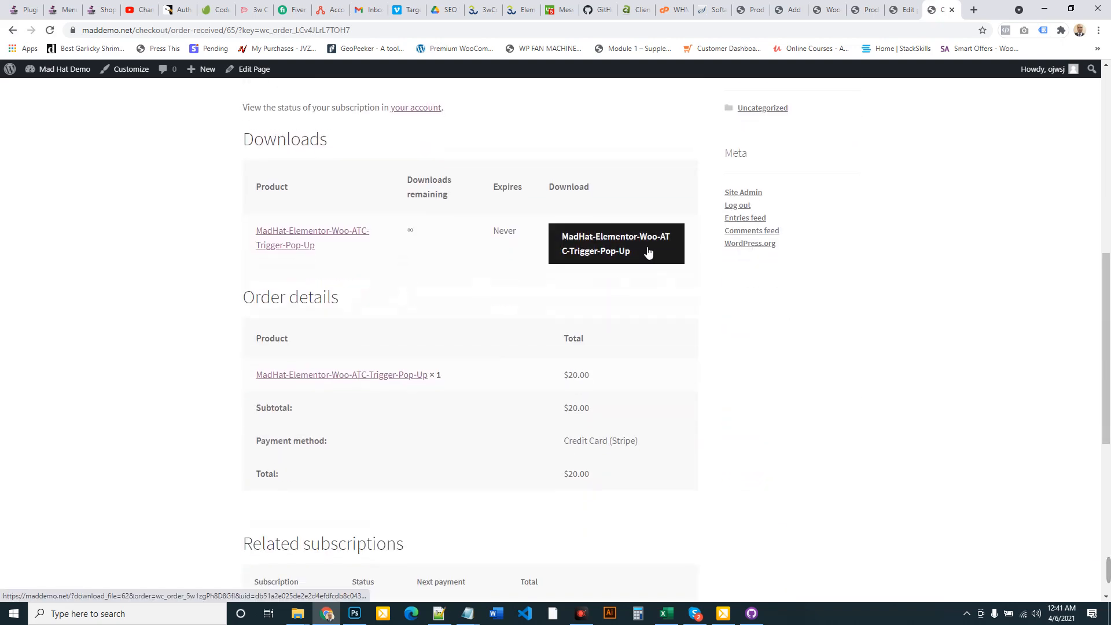
click(609, 253)
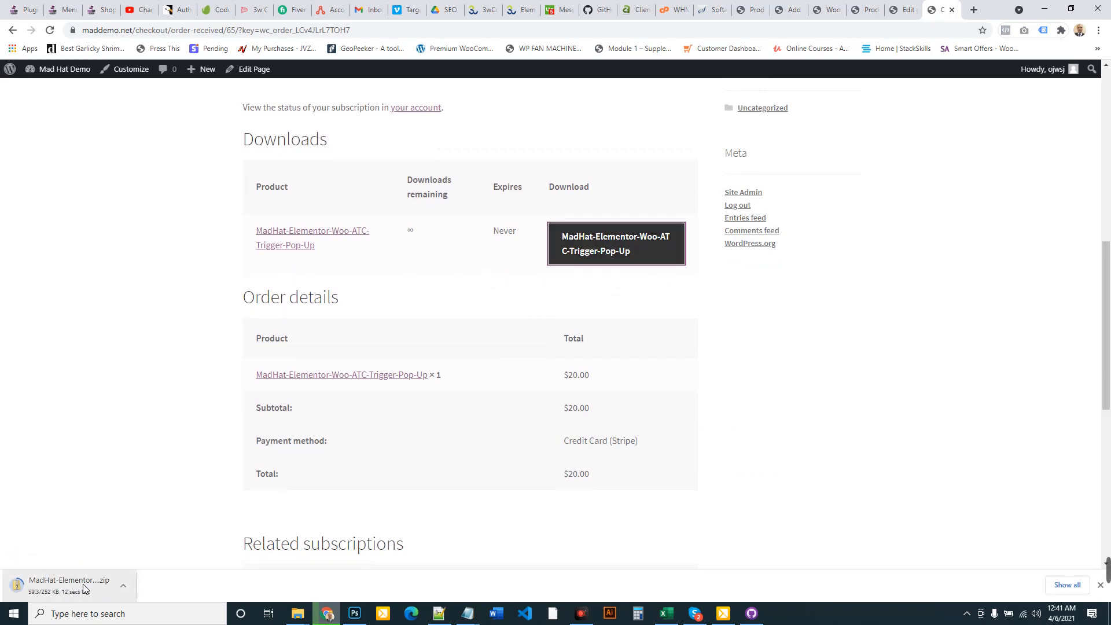
click(866, 8)
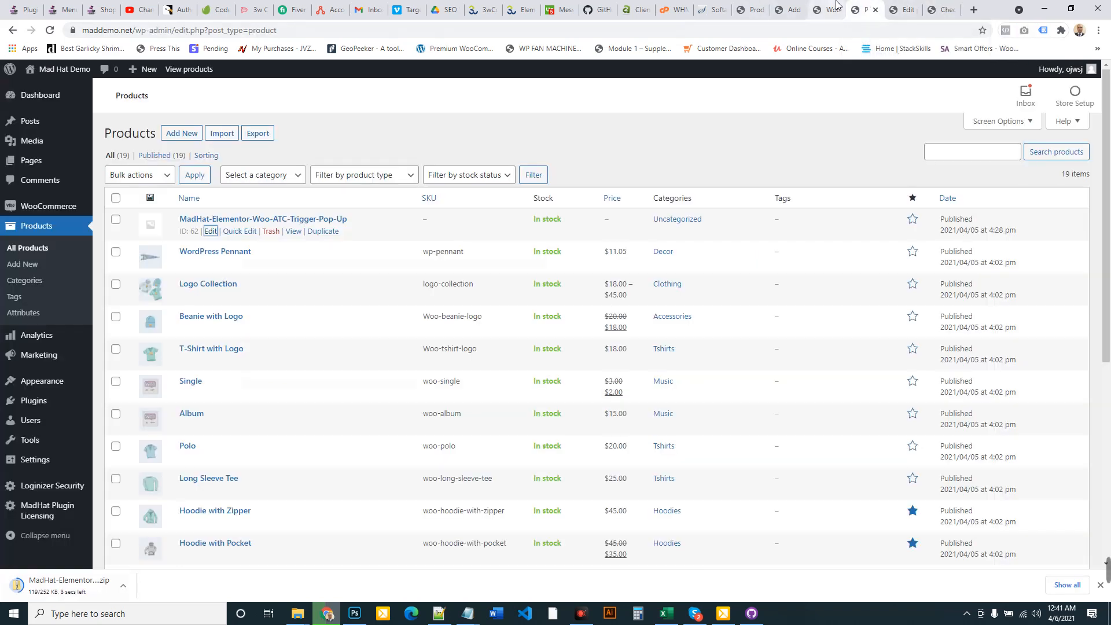
Upload the downloaded MadHat plugin zip from Downloads on the test site's Add Plugins page
click(828, 9)
click(793, 4)
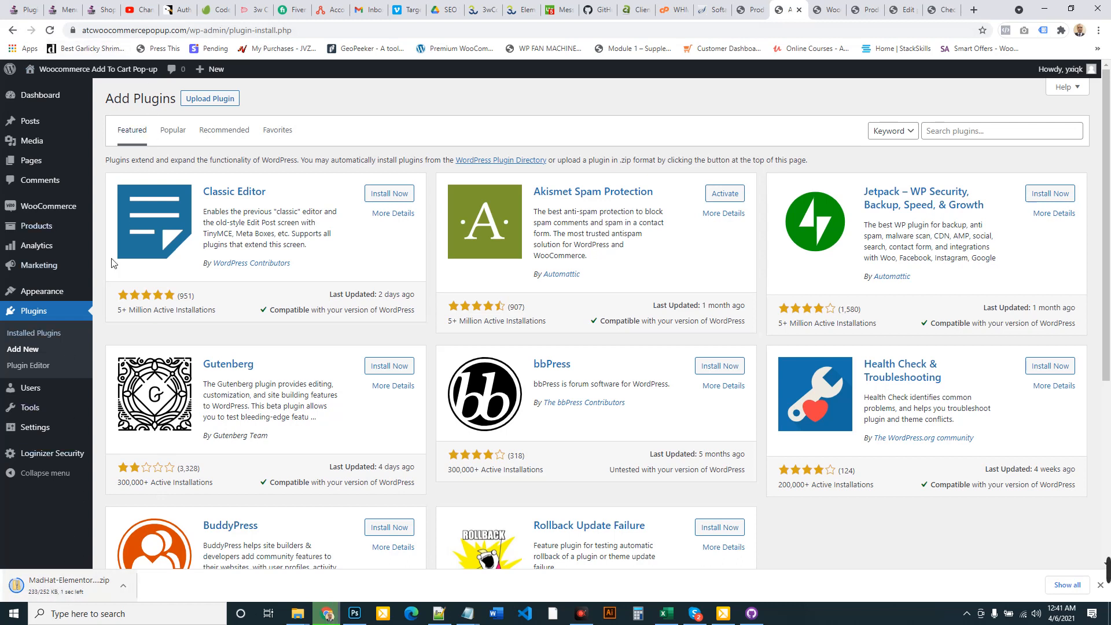
click(211, 99)
click(531, 207)
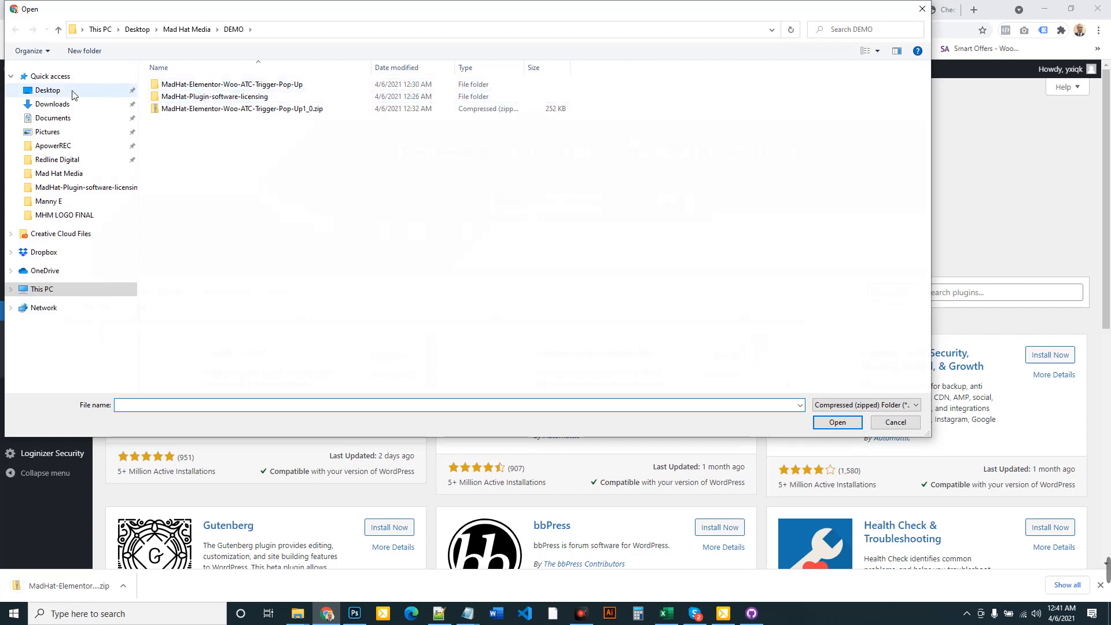
click(53, 104)
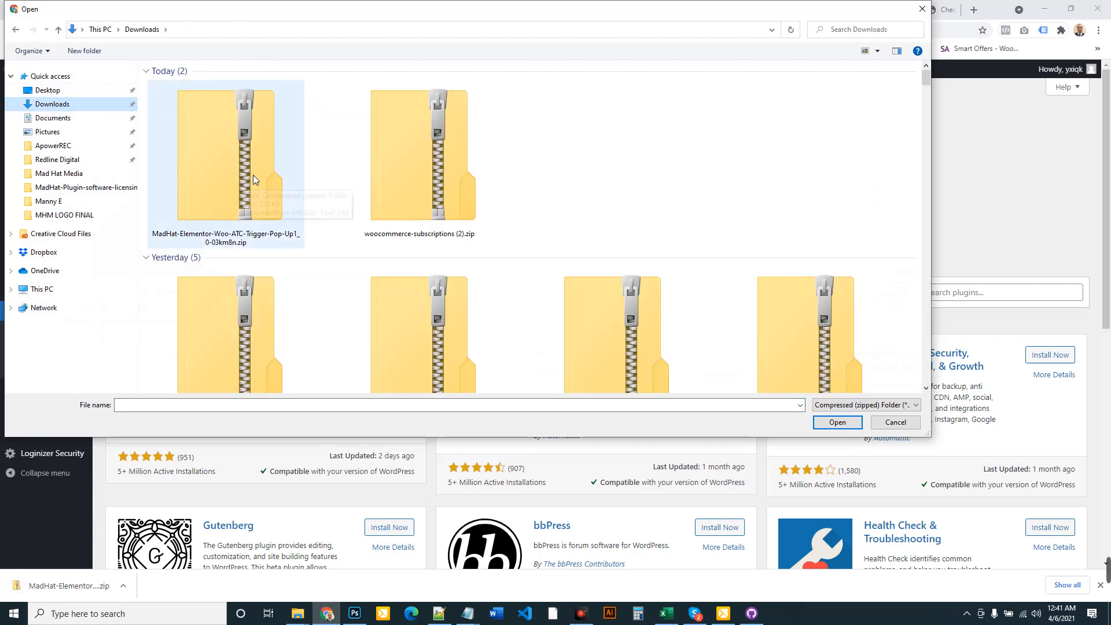
double_click(234, 158)
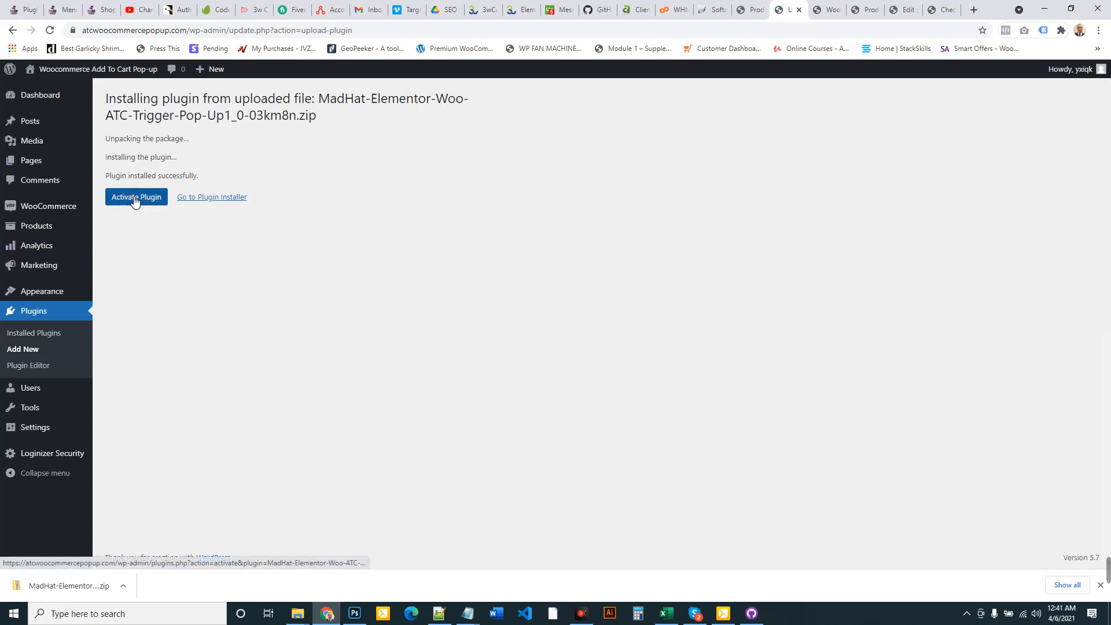
Activate the MadHat plugin and connect the test site's domain to its licence
click(135, 199)
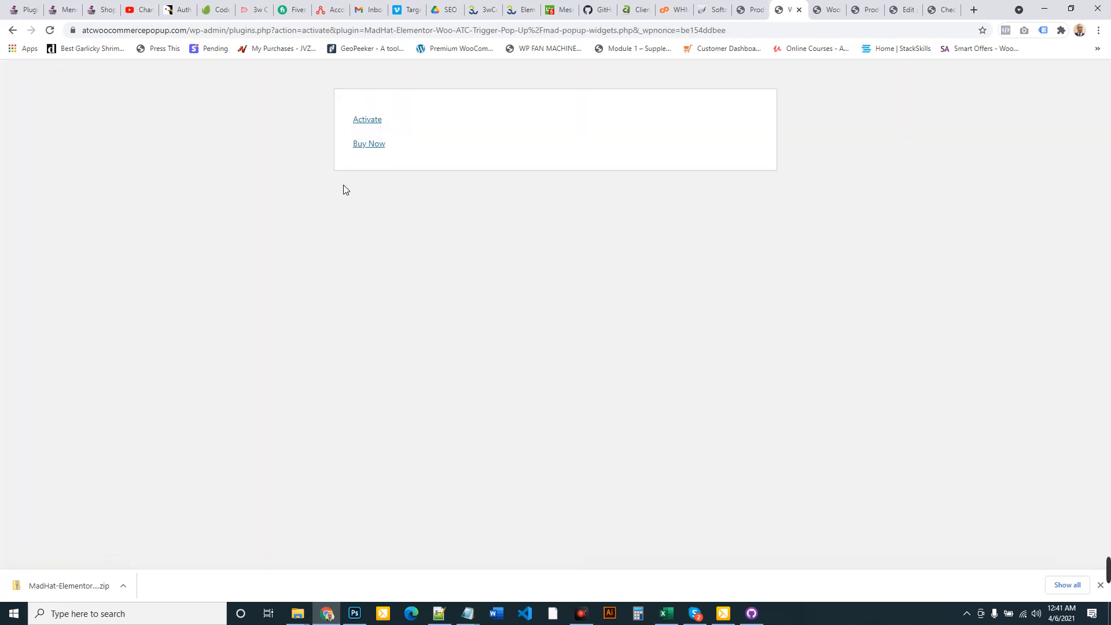
click(372, 121)
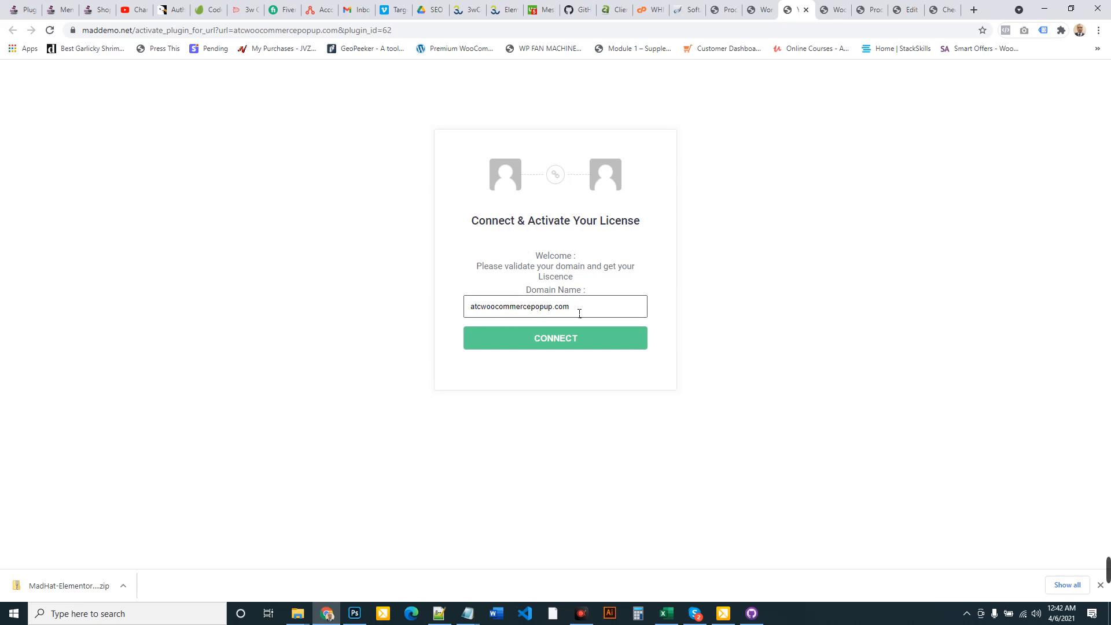
click(563, 342)
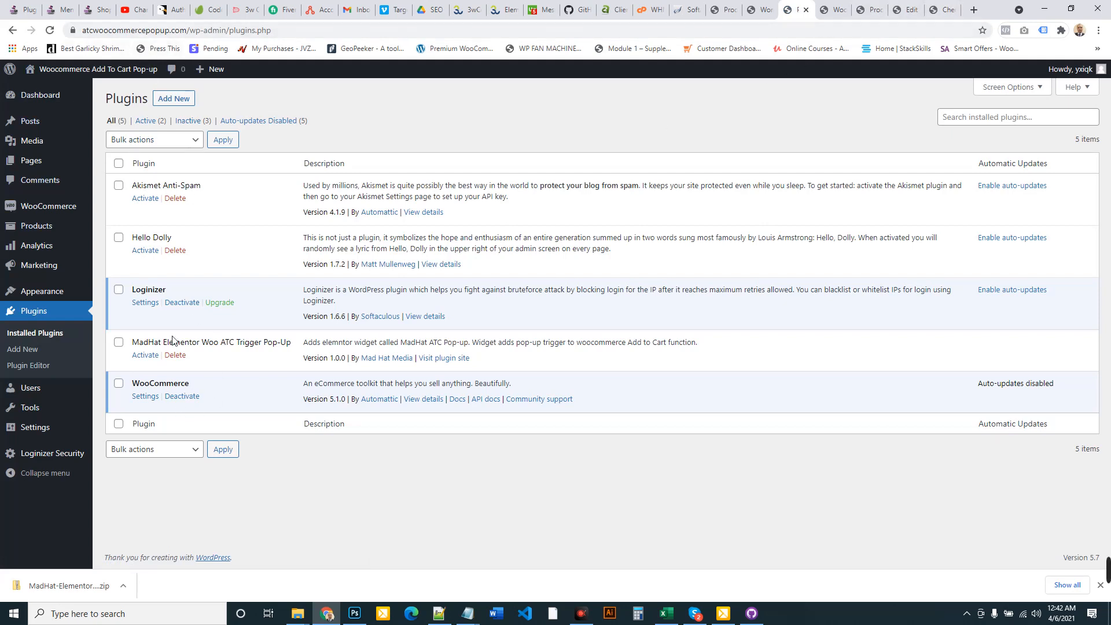
Open MadHat Plugin Licensing on the store dashboard and select the domain atcwoocommercepopup.com
click(943, 10)
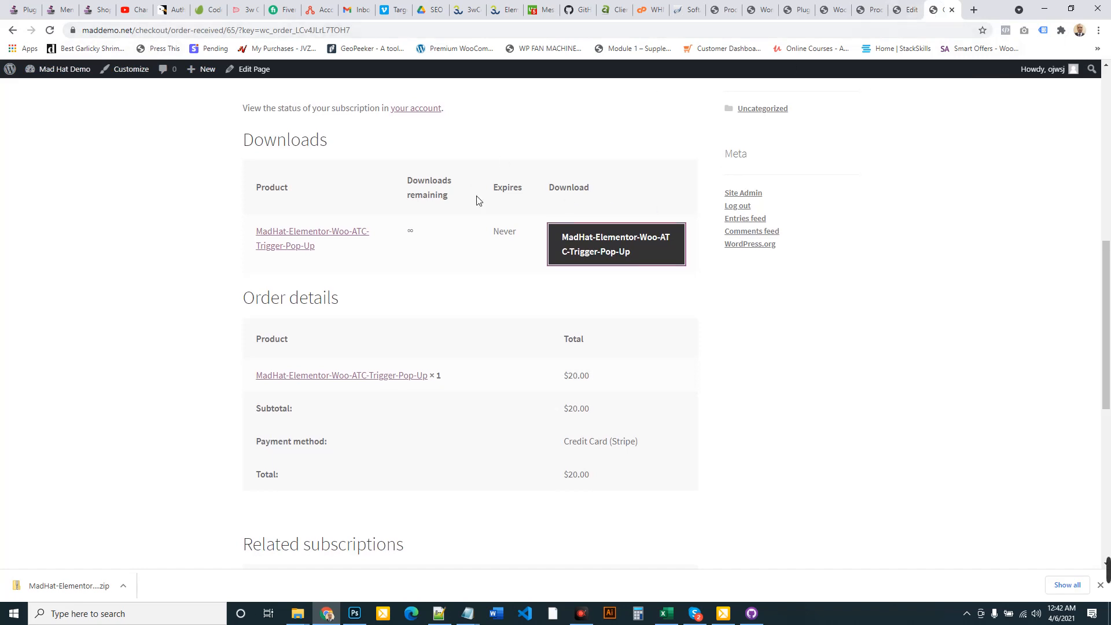
scroll(480, 198, up, 8)
mouse_move(58, 69)
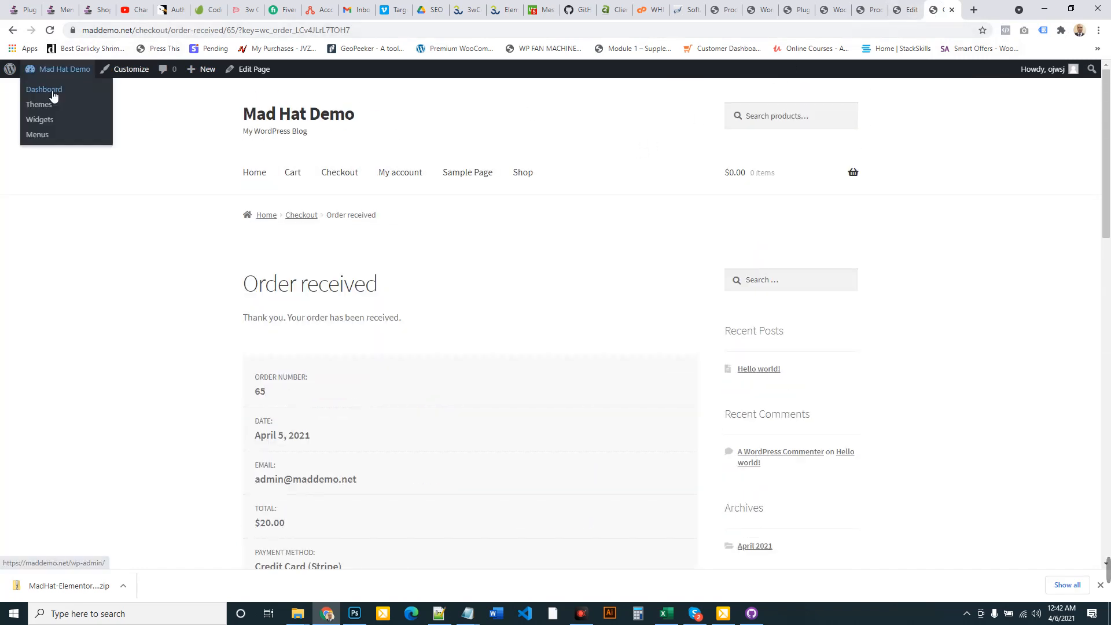
click(50, 93)
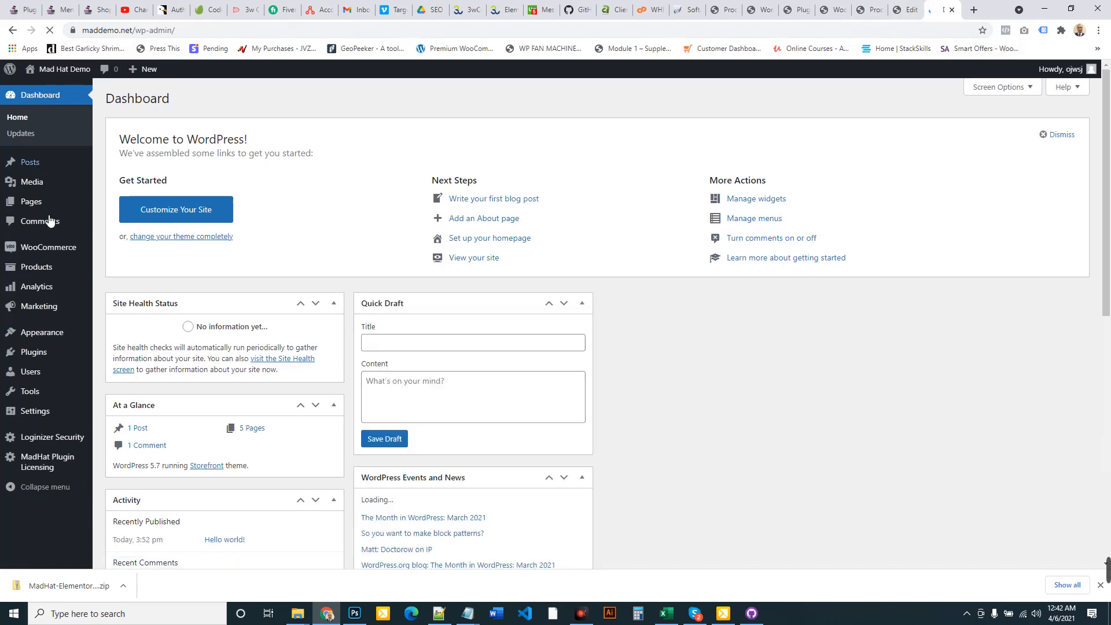
mouse_move(42, 399)
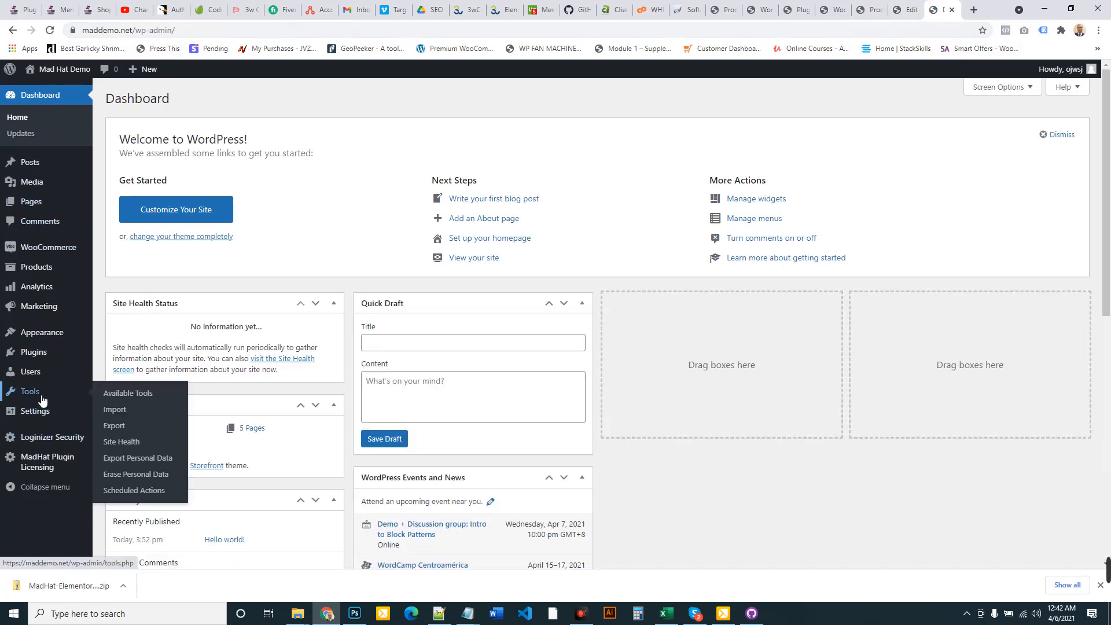
click(38, 462)
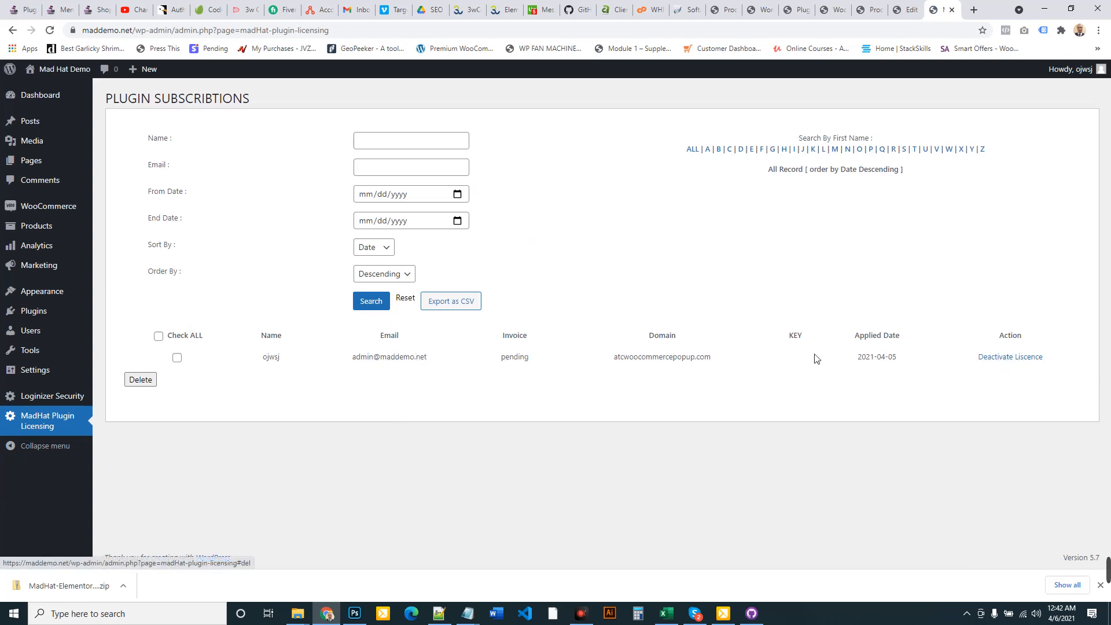
drag(620, 364, 716, 366)
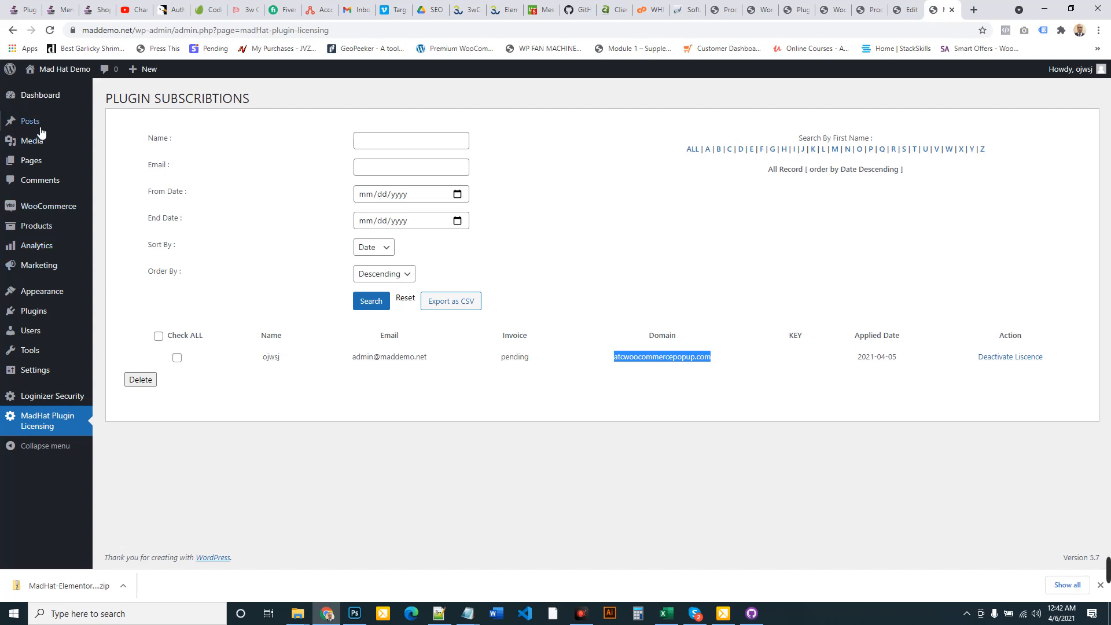
Open WooCommerce Subscriptions to see the active $20.00/year subscription
mouse_move(43, 232)
mouse_move(53, 213)
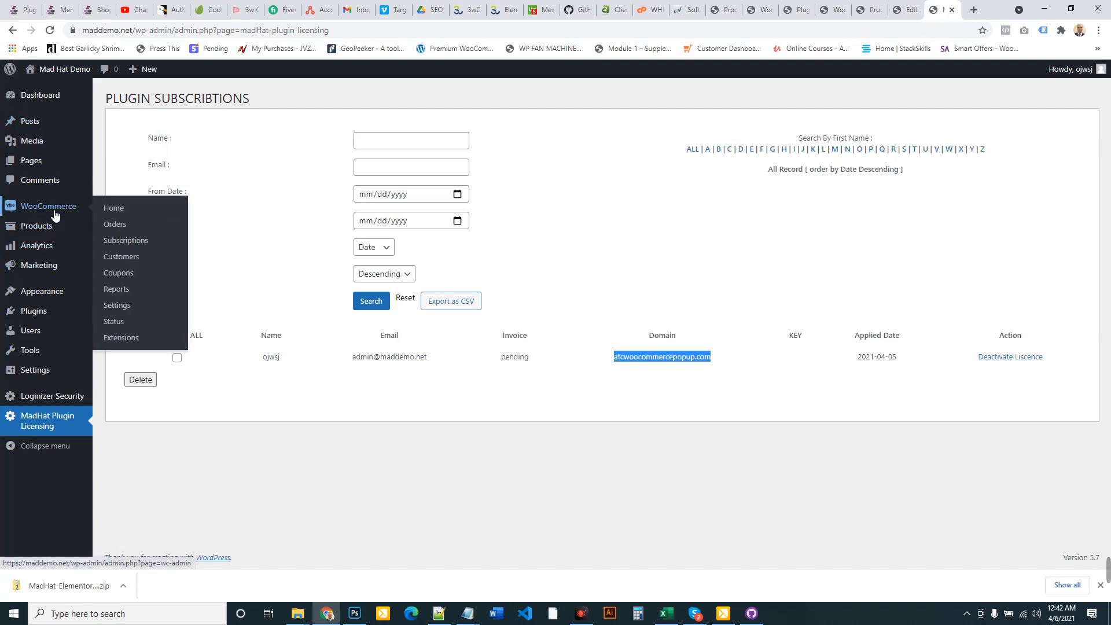
click(131, 245)
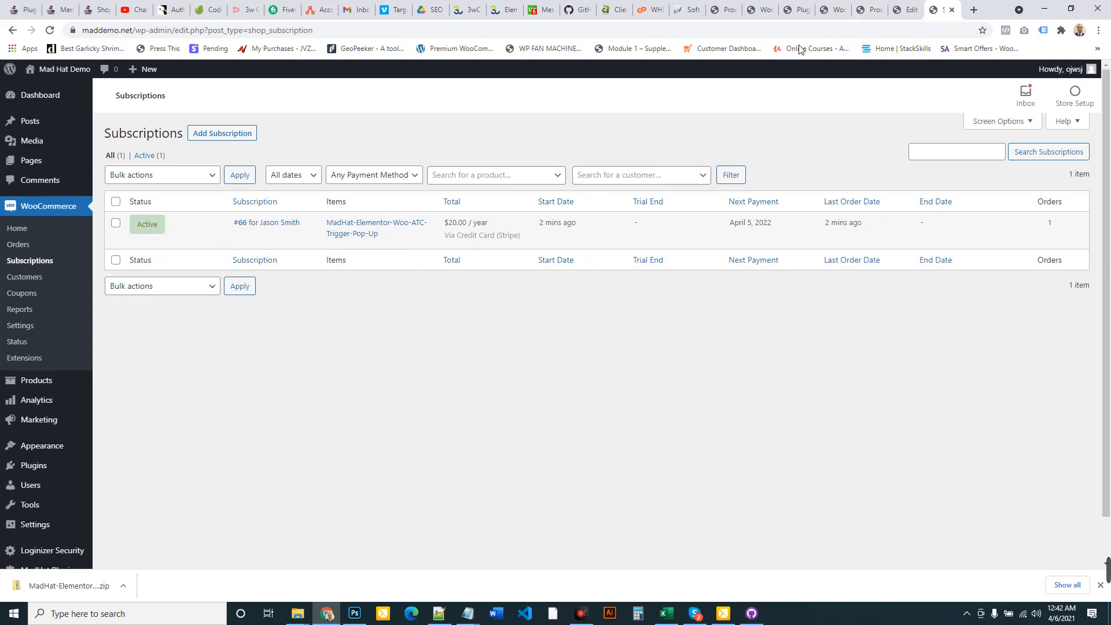
Activate and then deactivate the MadHat plugin on the test site
click(834, 9)
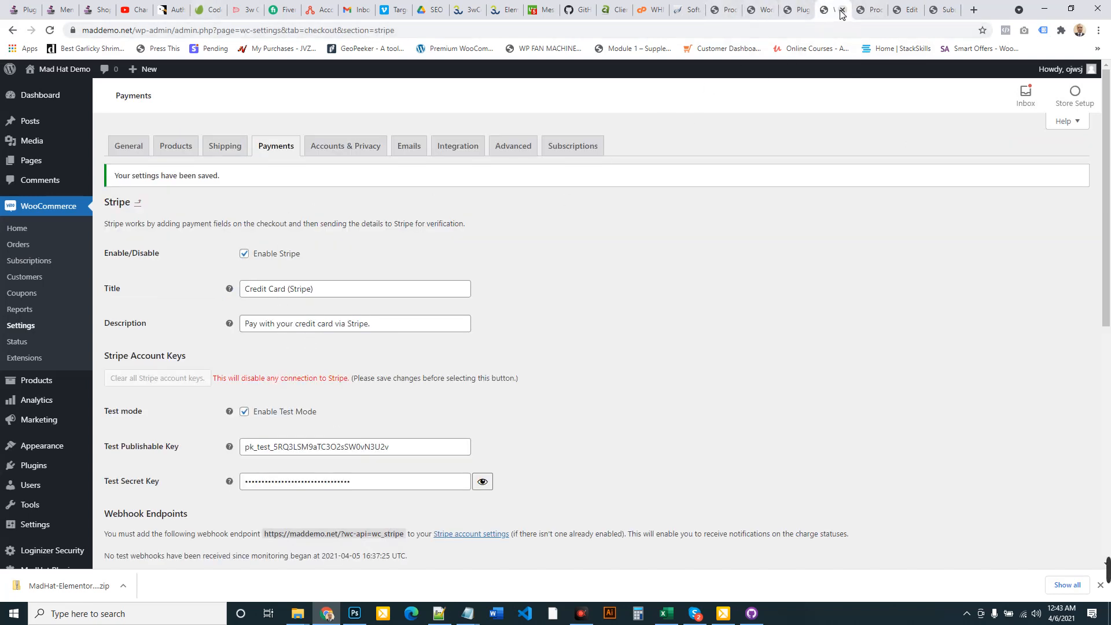
click(802, 9)
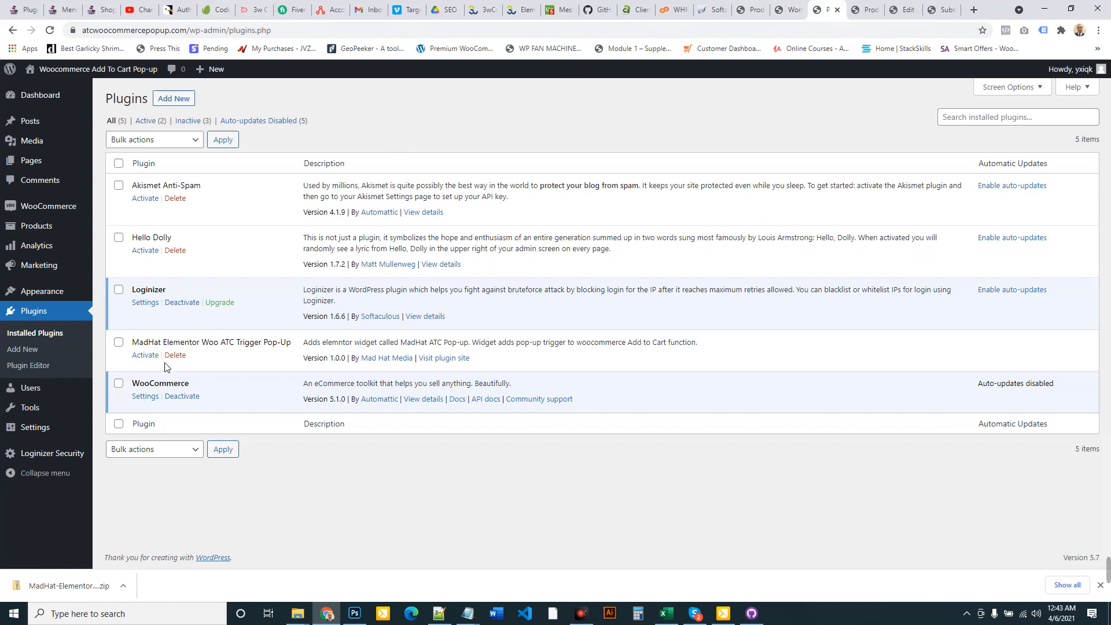
click(146, 354)
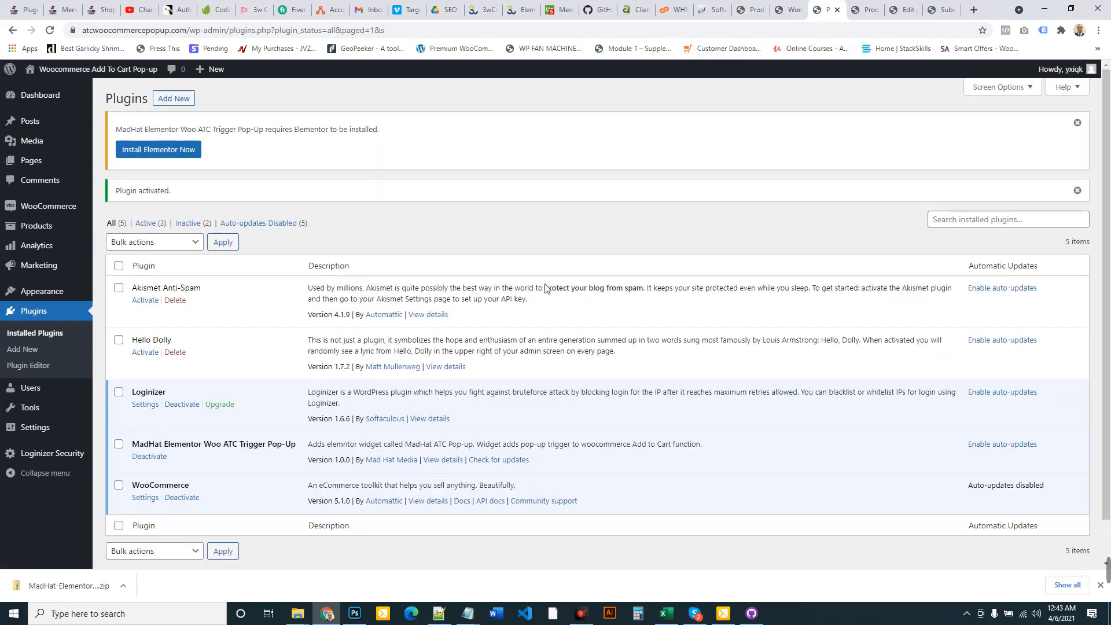
click(152, 457)
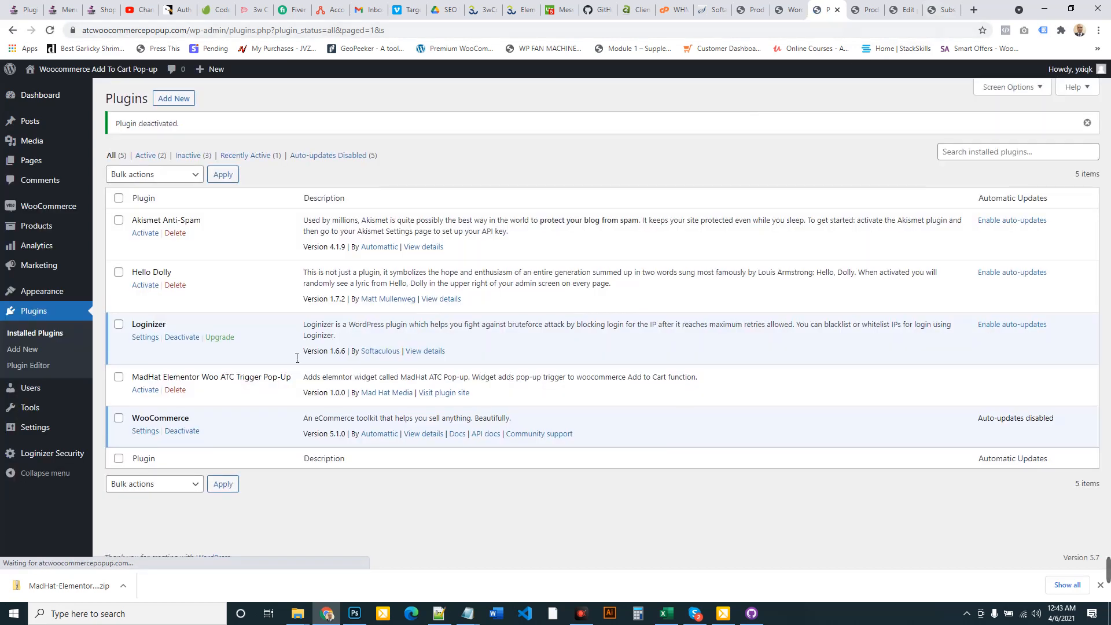
Suspend the customer's yearly subscription, then reload Installed Plugins and activate MadHat again
click(929, 9)
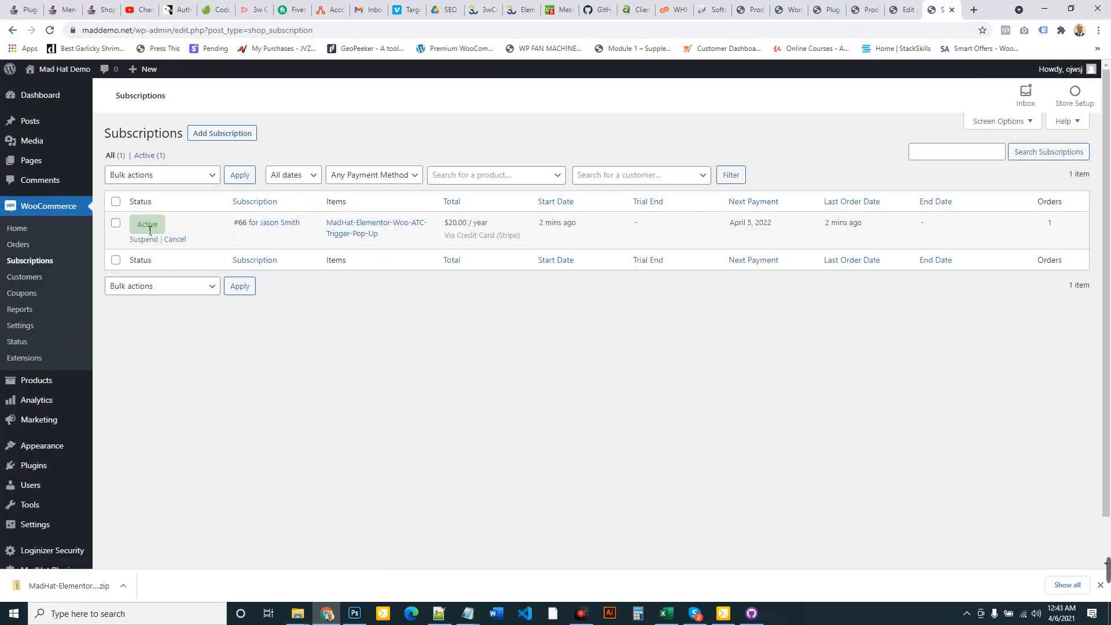
click(144, 239)
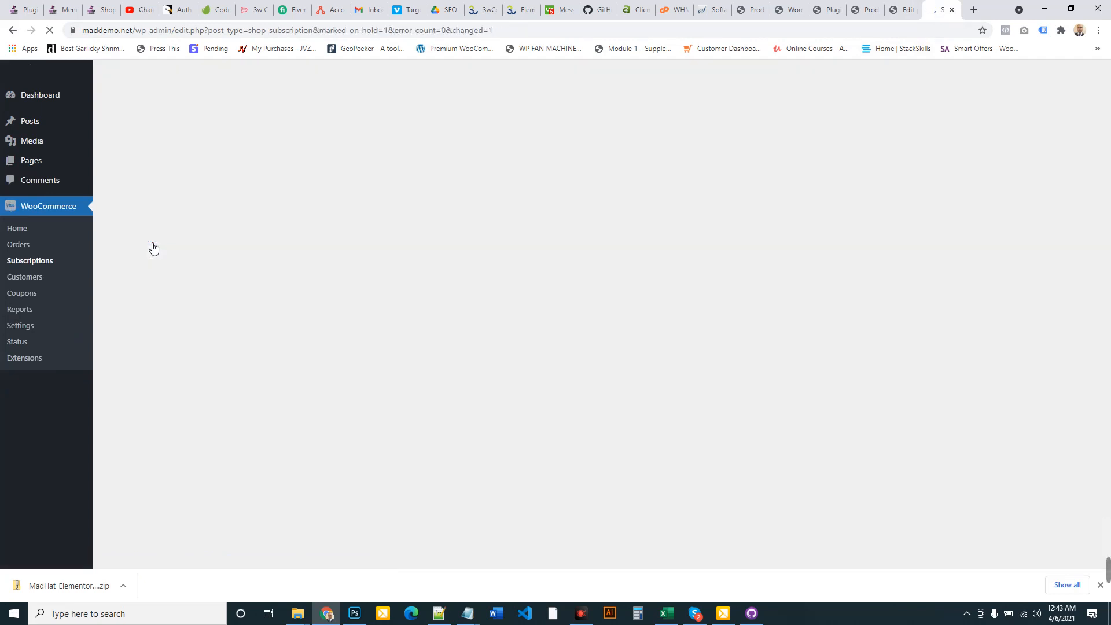
click(903, 10)
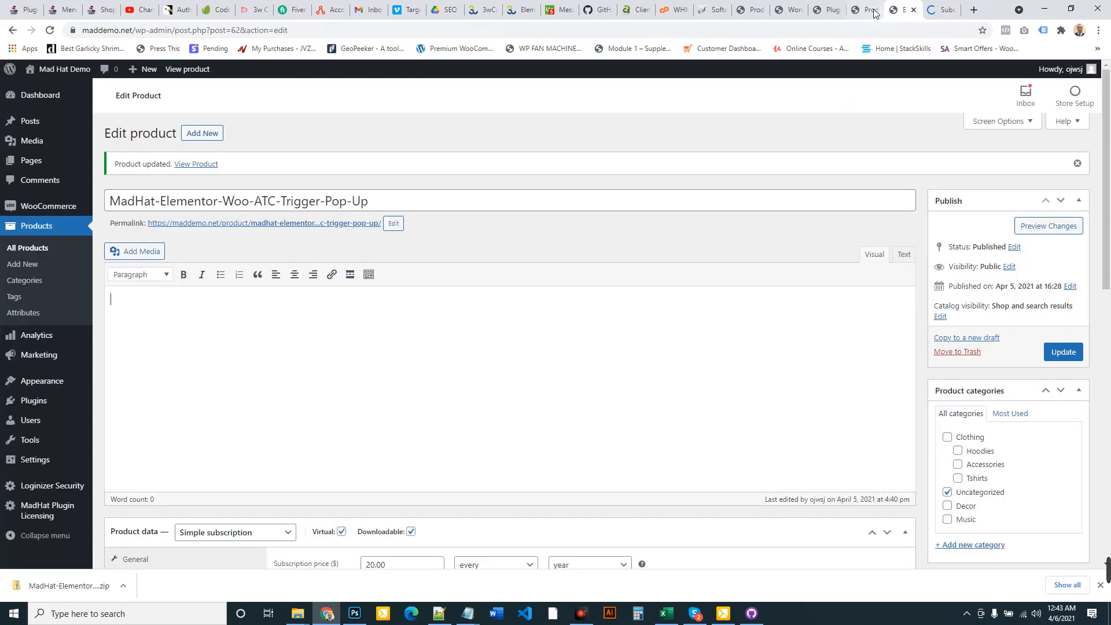
click(866, 7)
click(828, 10)
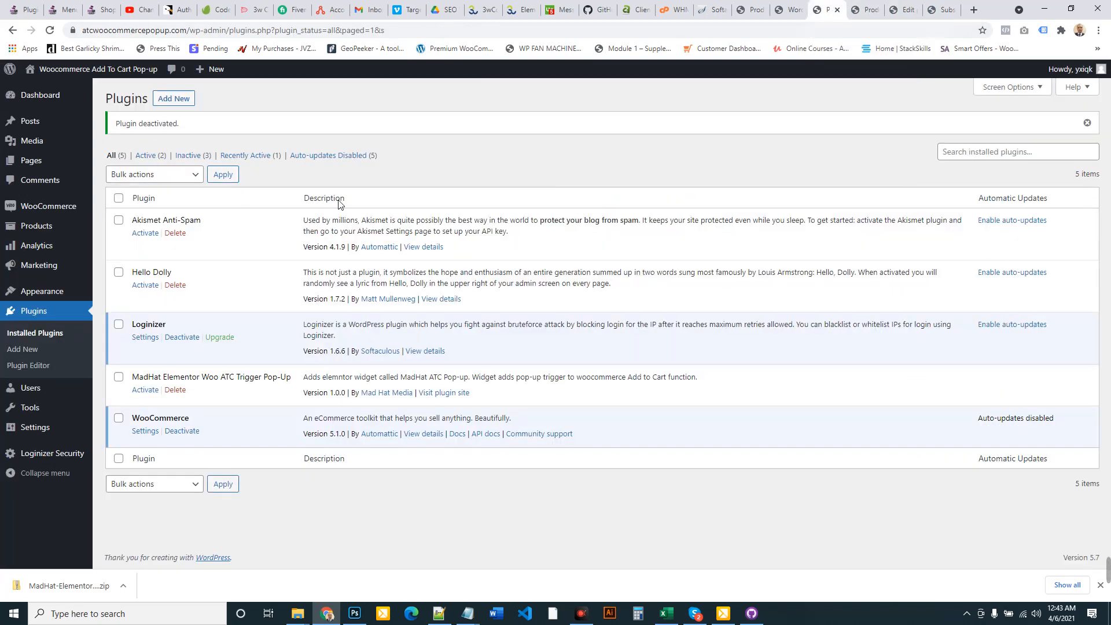
click(36, 336)
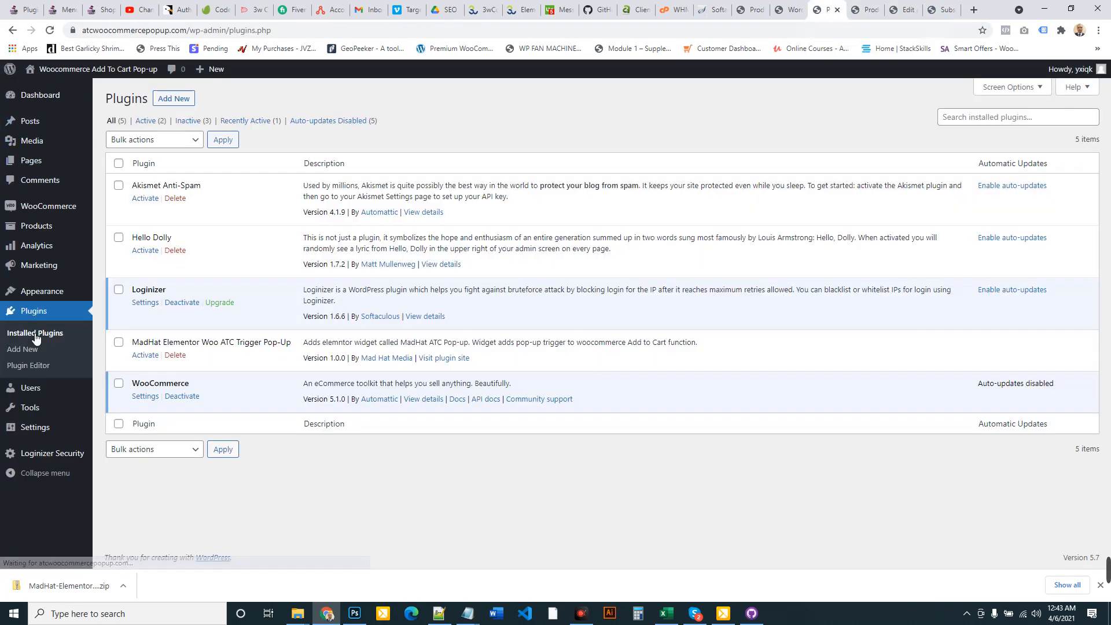
click(153, 356)
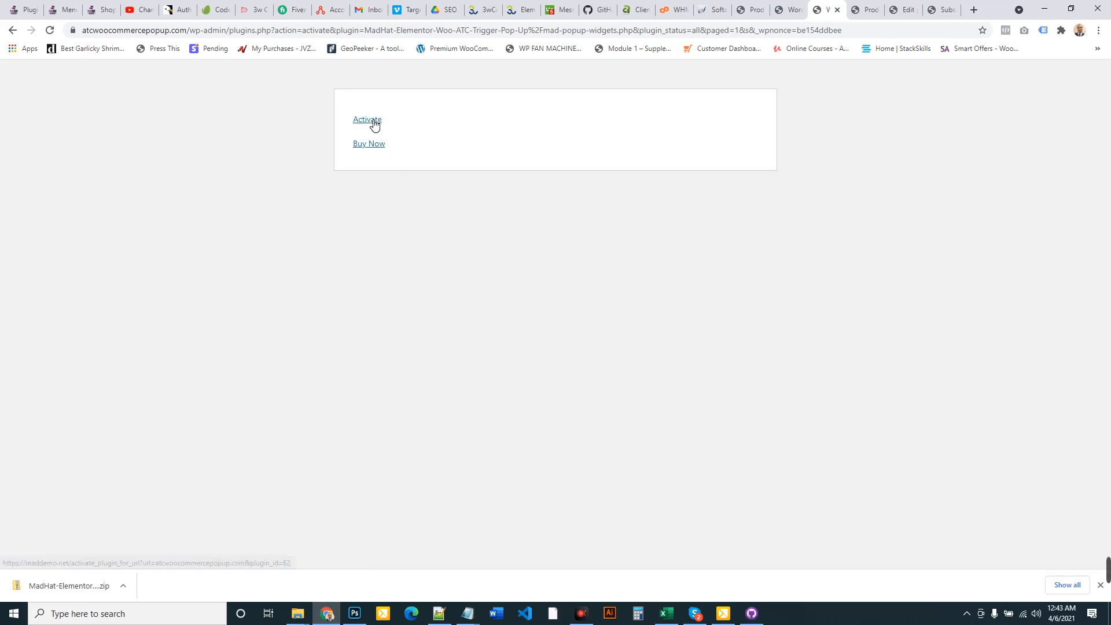
Attempt licence activation for the test domain, which is refused with no subscription left
click(373, 124)
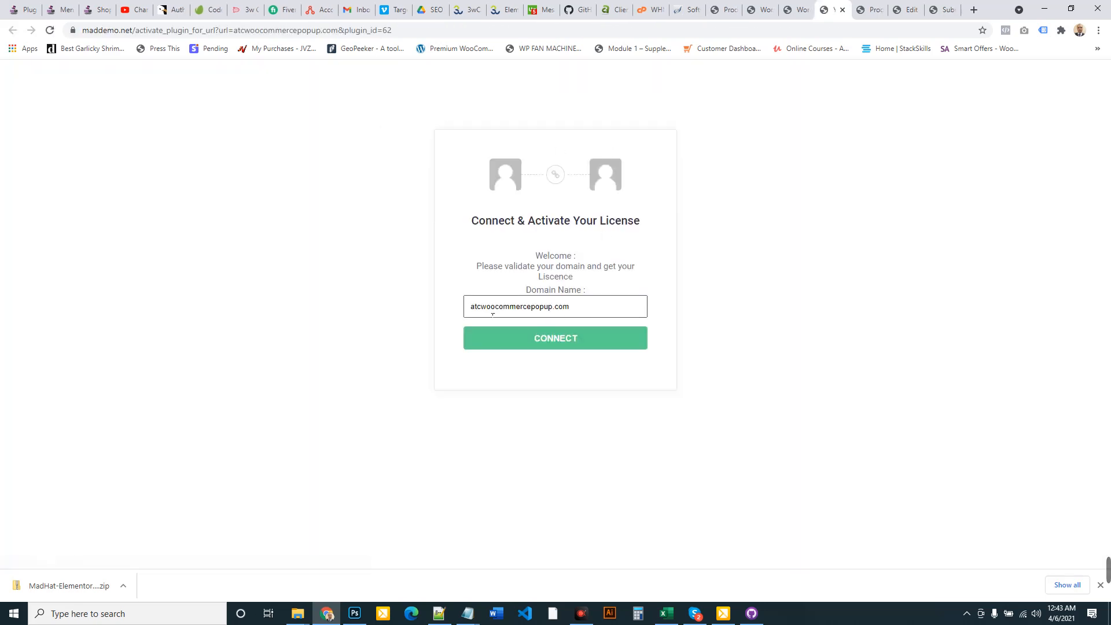
click(562, 342)
click(942, 9)
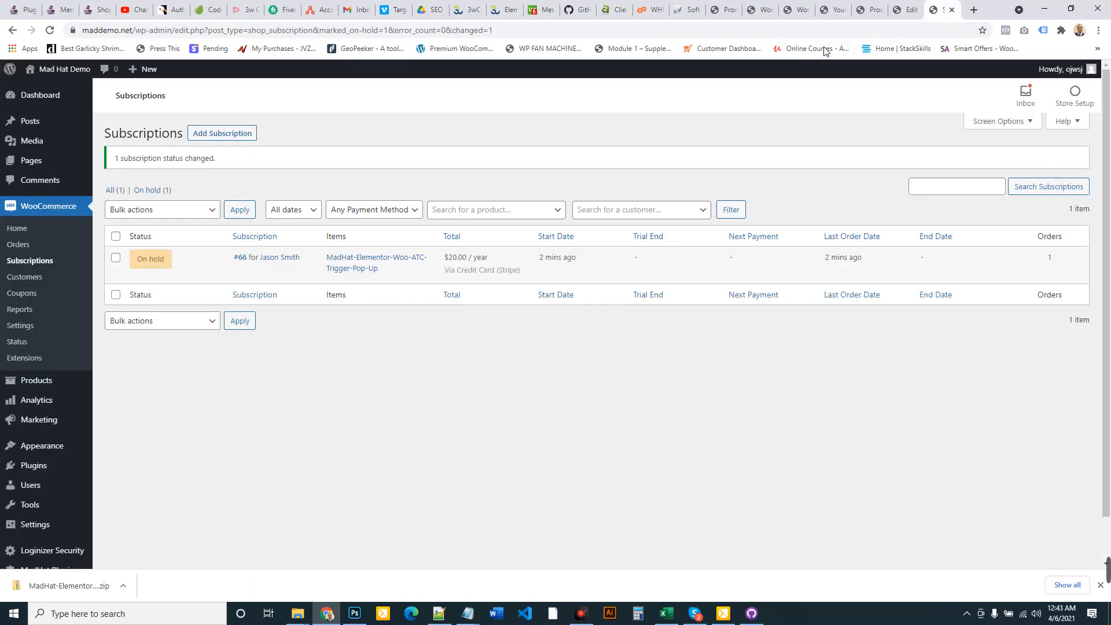
click(866, 9)
click(840, 7)
click(554, 345)
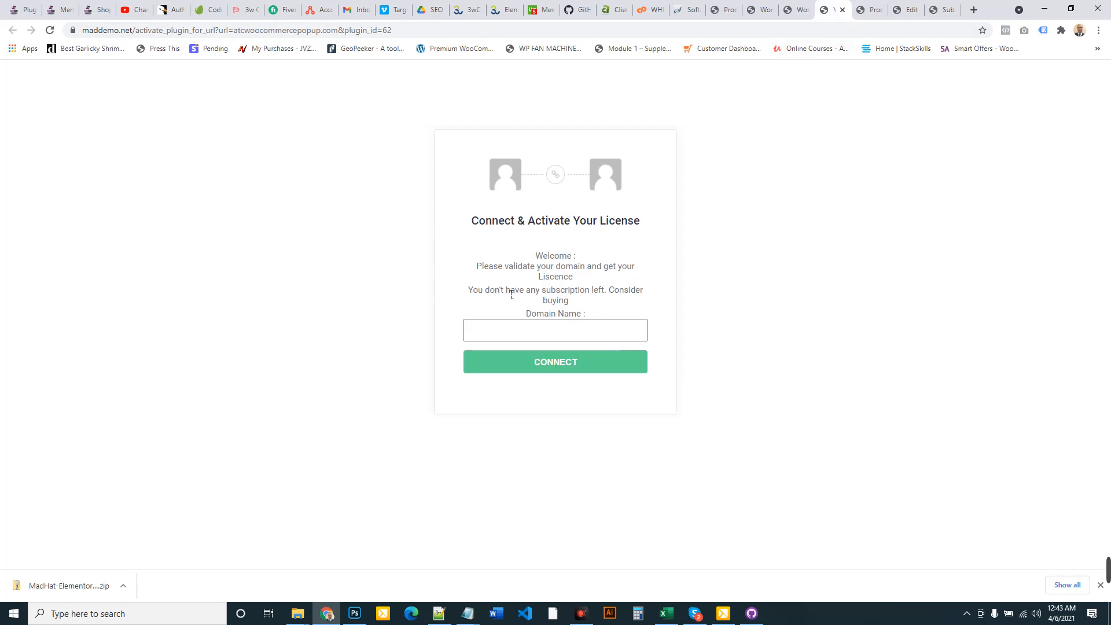
drag(513, 295, 629, 292)
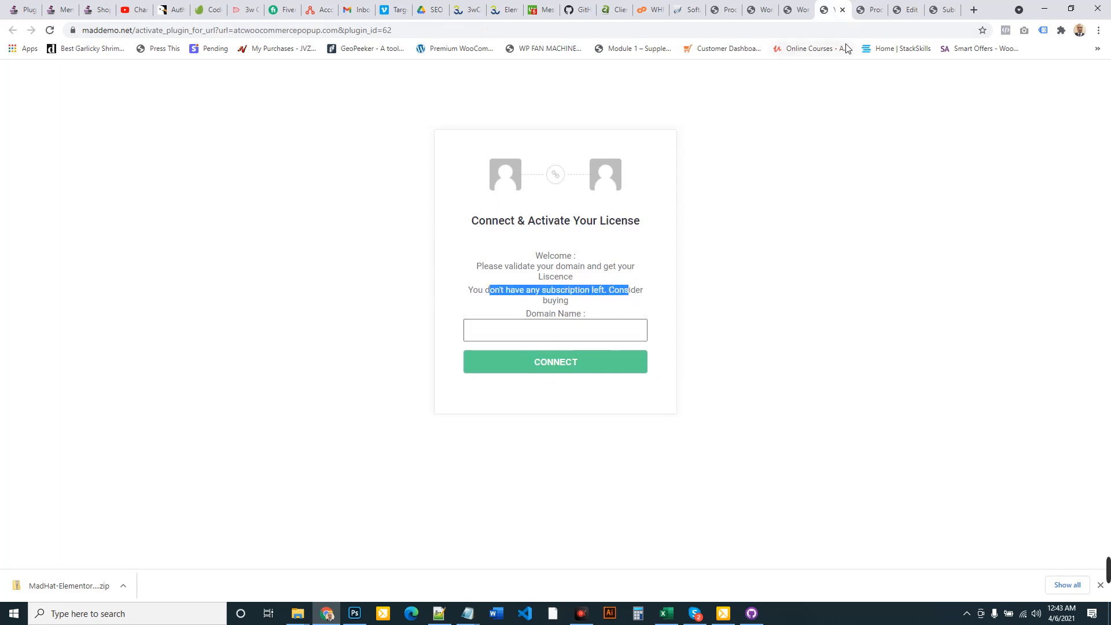
Return to the store's subscriptions list, where the subscription shows On hold
click(801, 7)
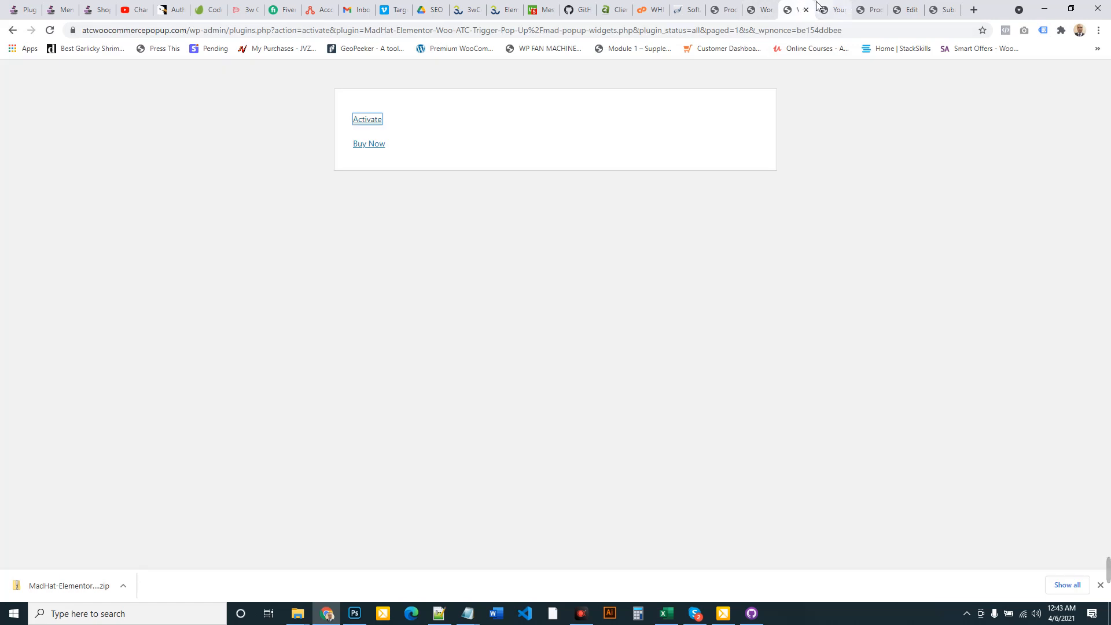
click(763, 5)
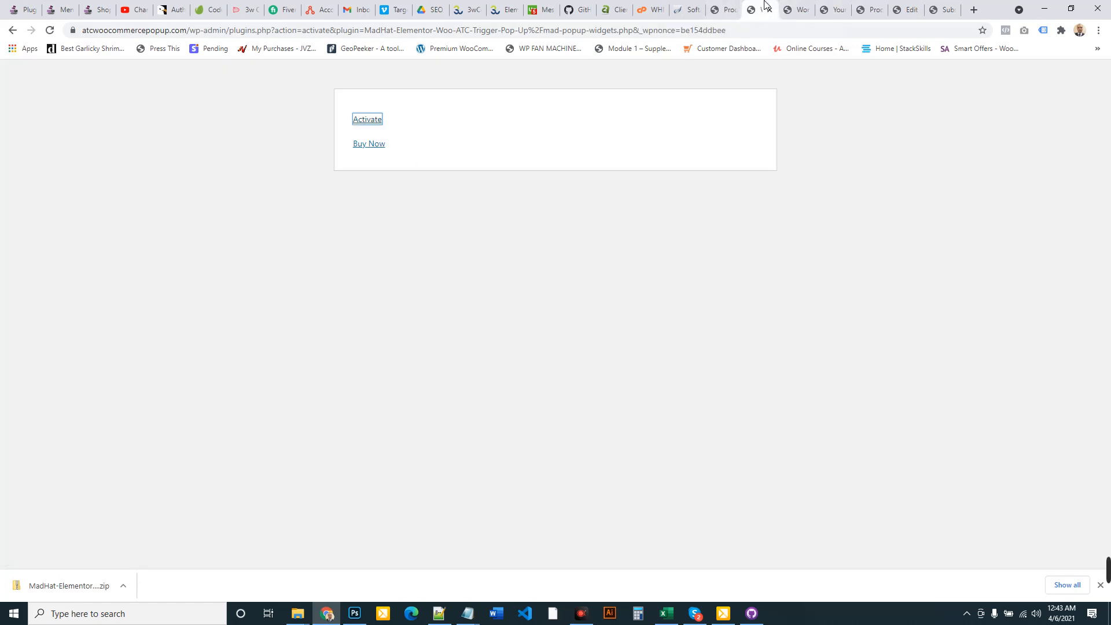
click(13, 30)
click(943, 9)
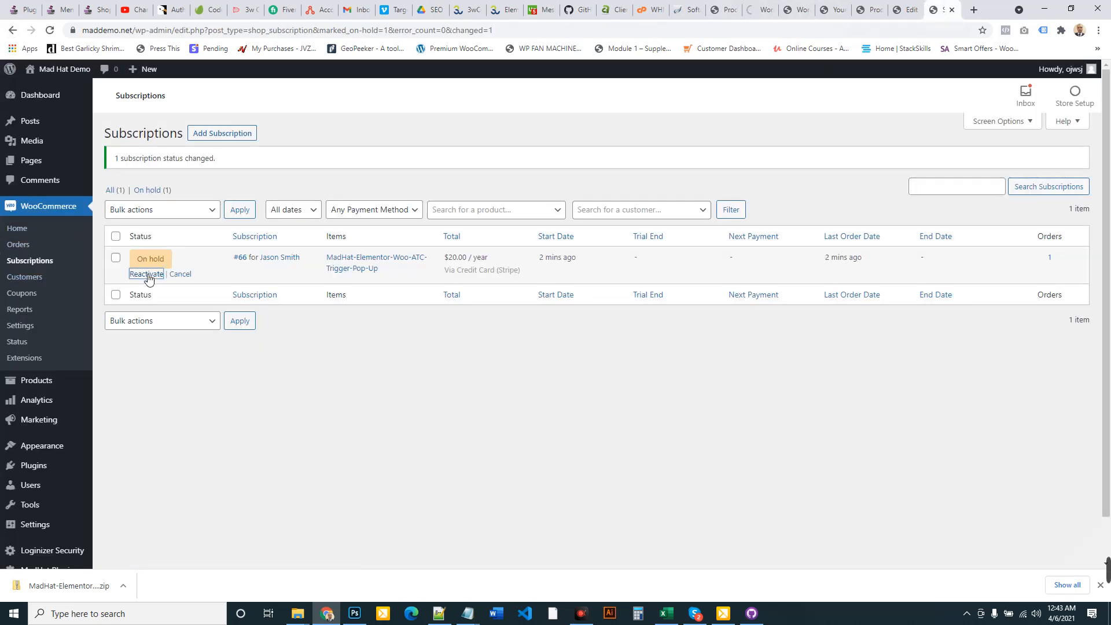
Reactivate the on-hold plugin subscription and close the licence activation tab
click(149, 274)
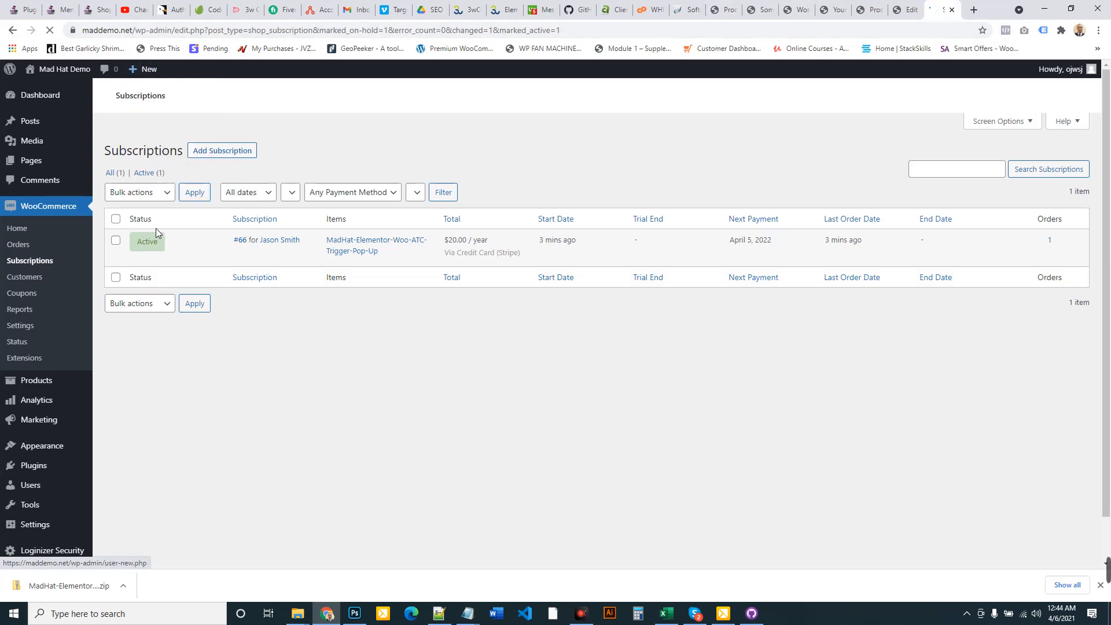
click(835, 7)
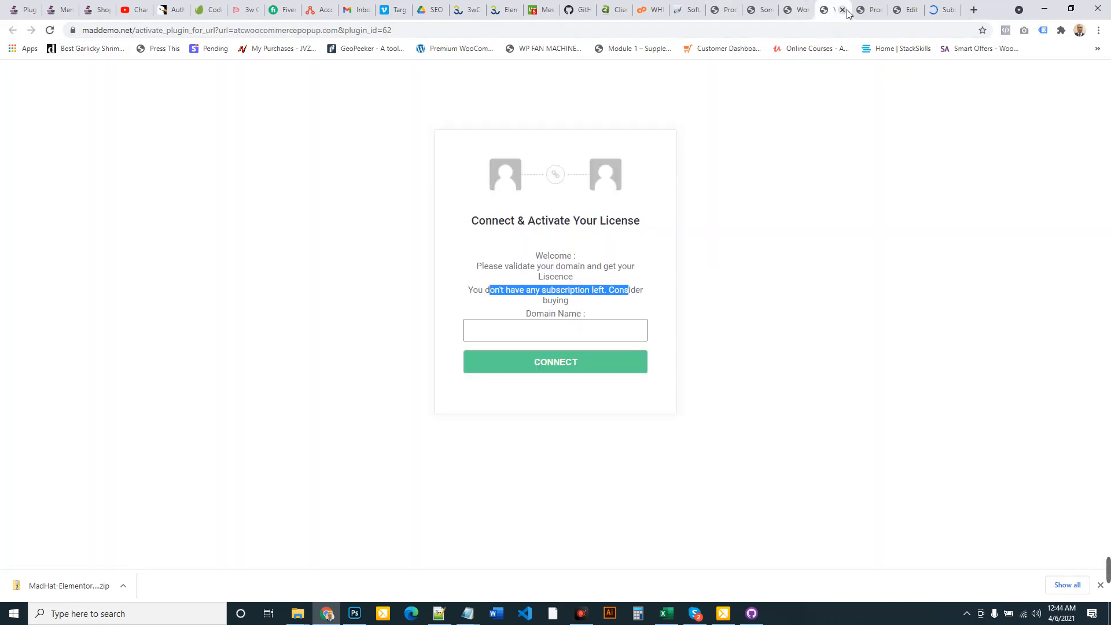
click(843, 9)
Trim the test site's expired upload URL back to /wp-admin/ to load its Dashboard
click(790, 9)
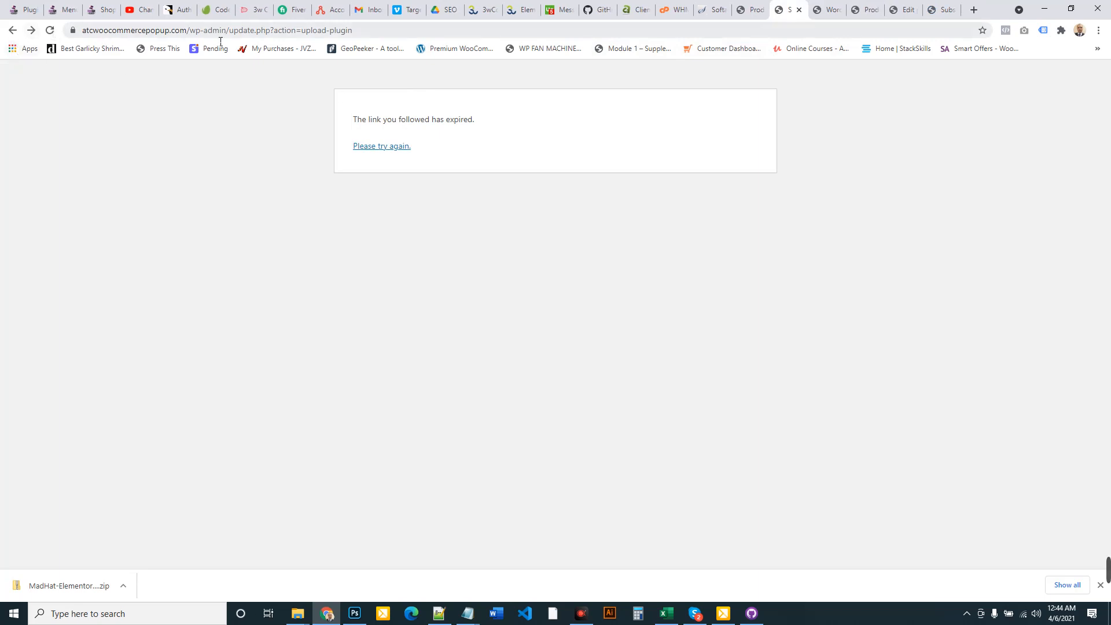
drag(236, 35, 440, 34)
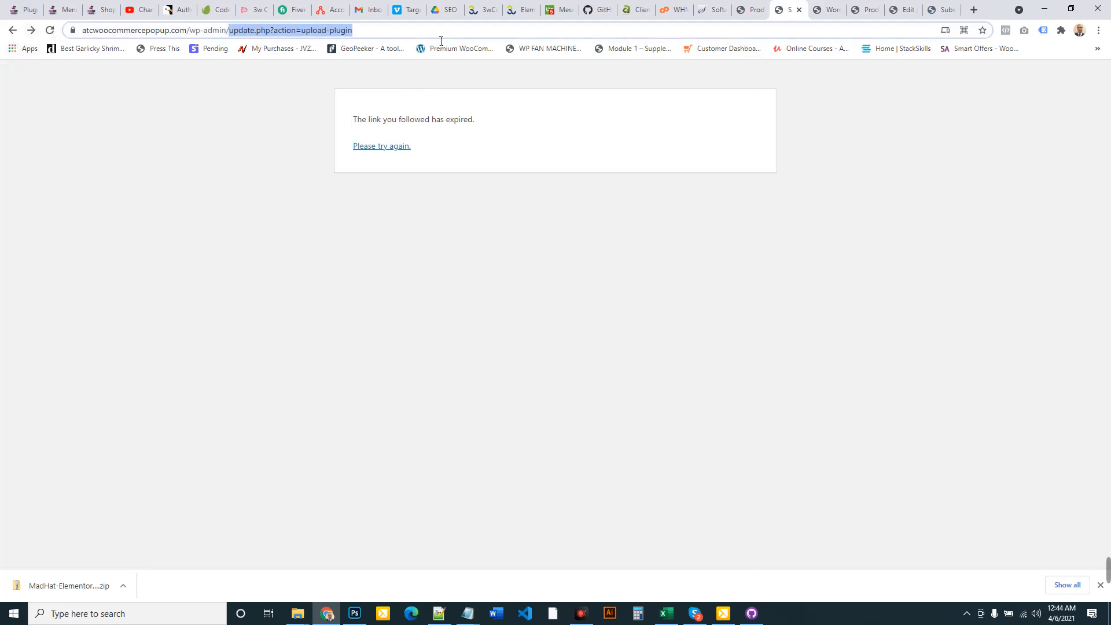
key(BackSpace)
key(Return)
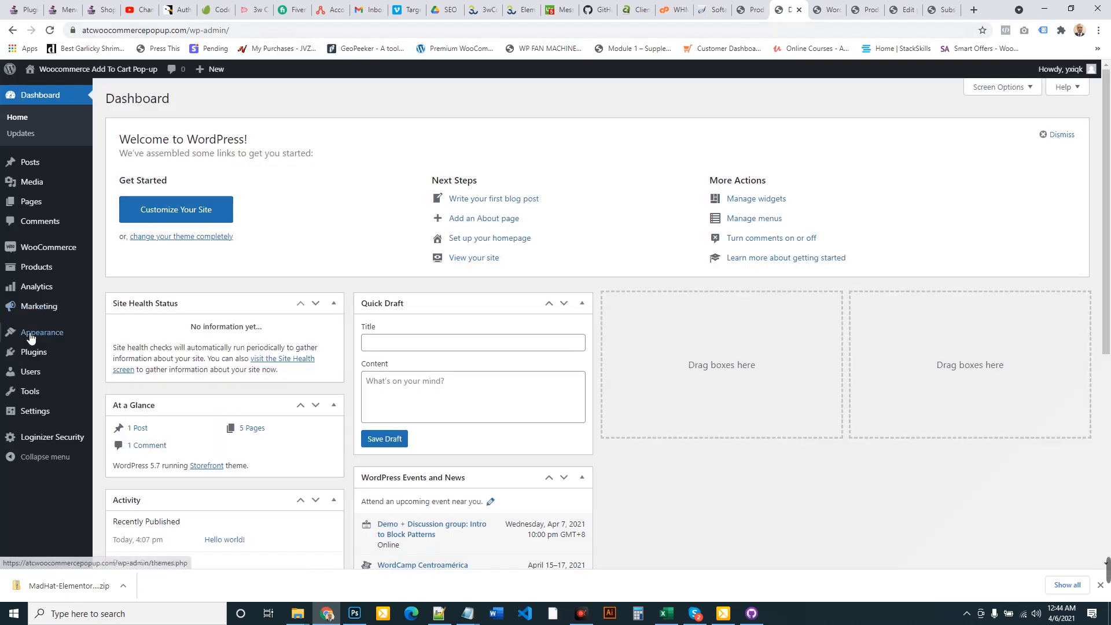
Activate MadHat Elementor Woo ATC Trigger Pop-Up 1.0.0 from the test site's Installed Plugins list
click(42, 360)
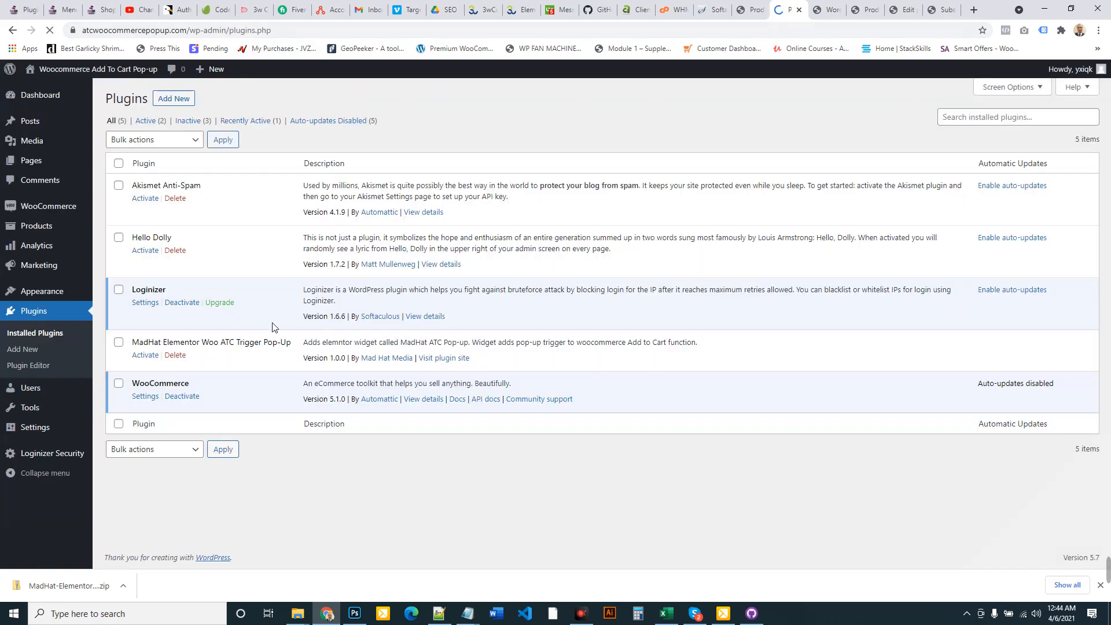
click(145, 356)
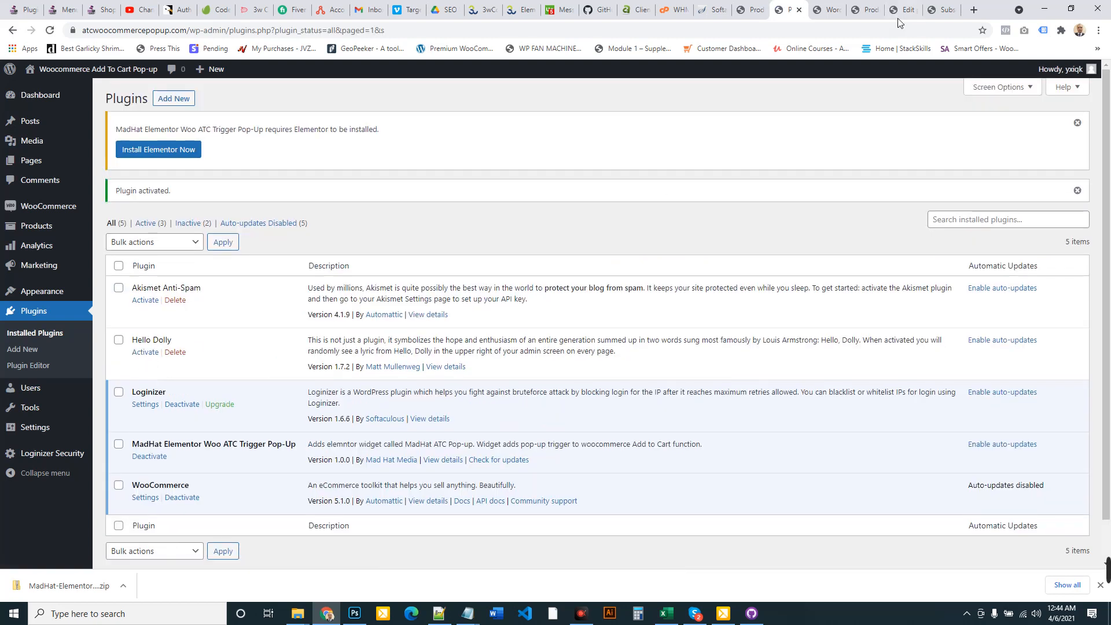
click(943, 10)
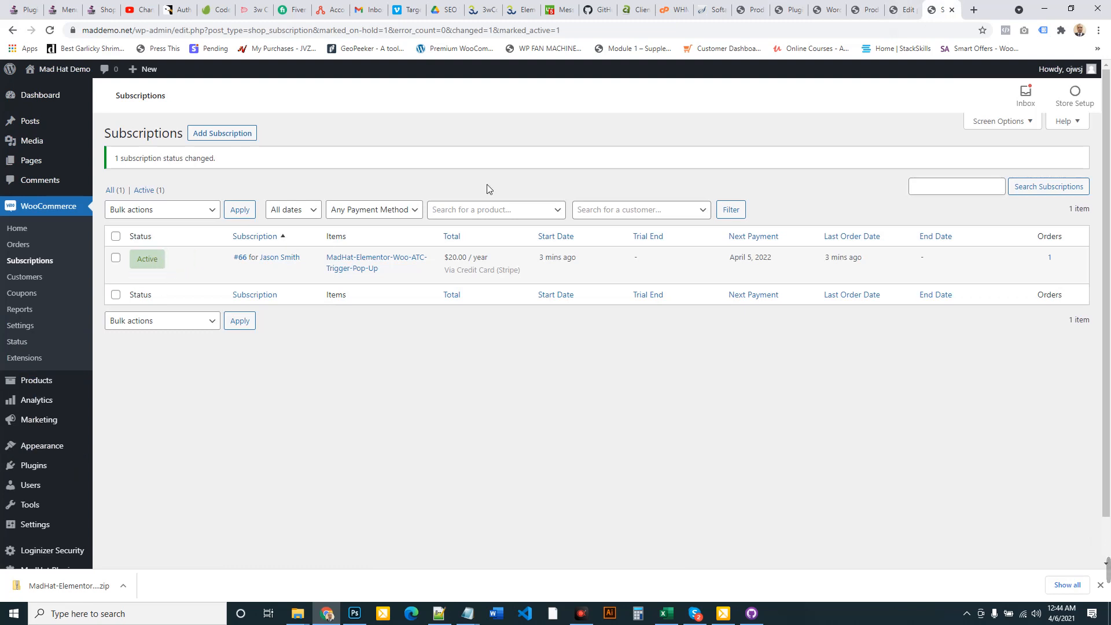
click(794, 4)
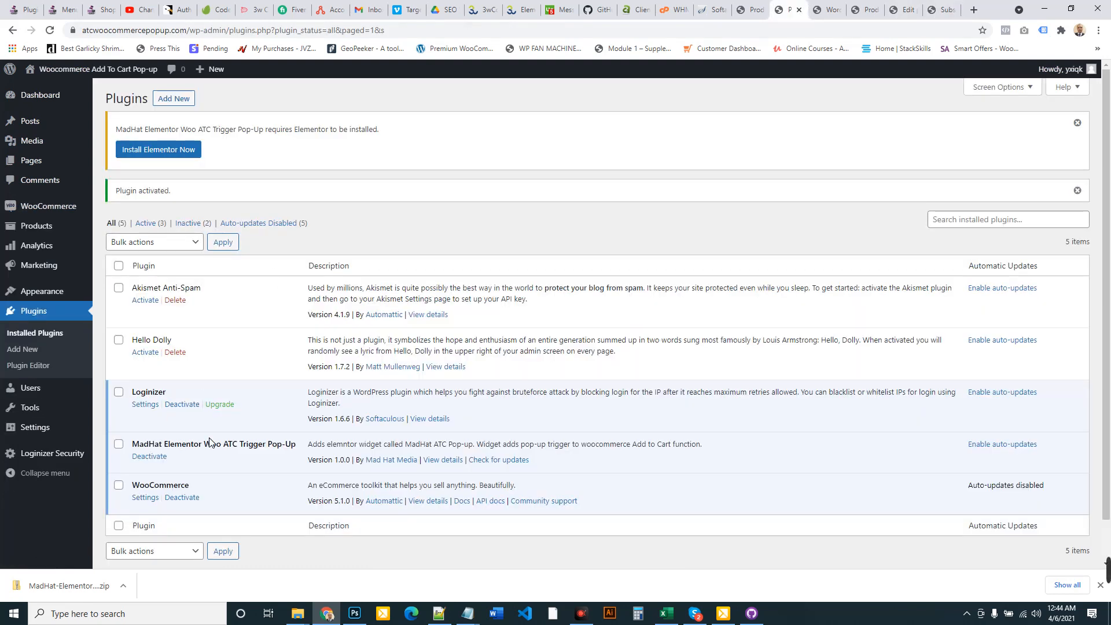
scroll(240, 348, down, 1)
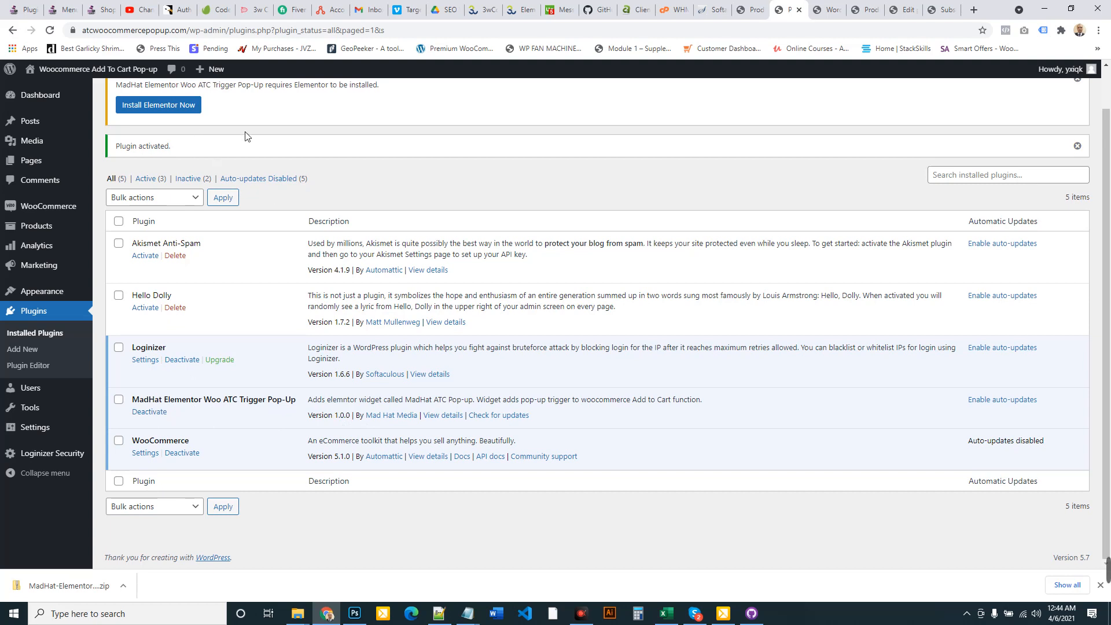
scroll(216, 250, up, 1)
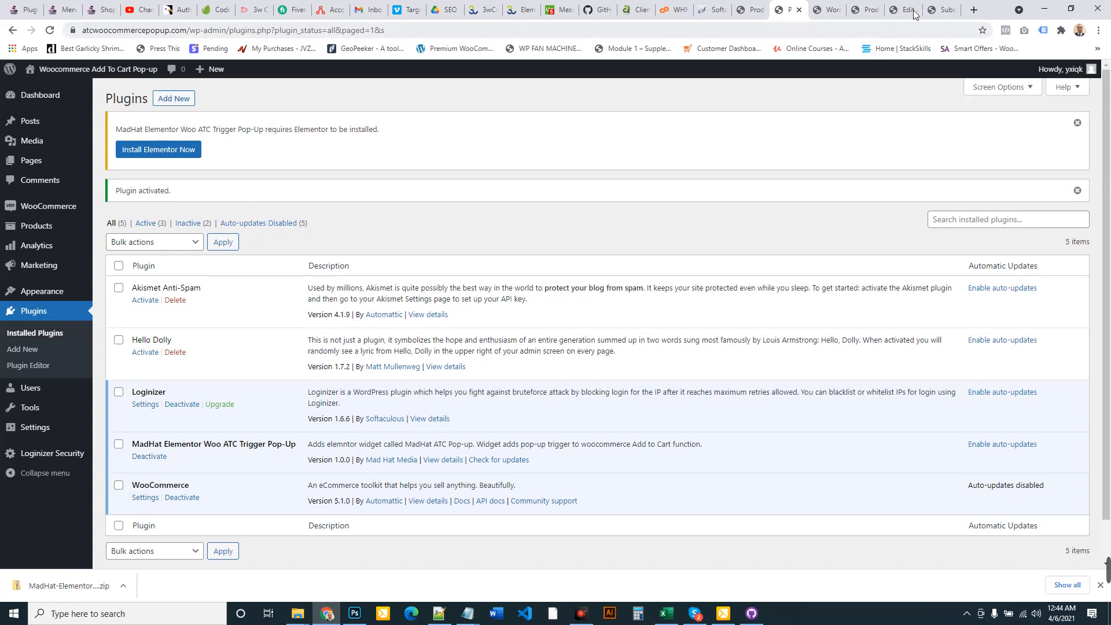
Open the MadHat-Elementor-Woo-ATC-Trigger-Pop-Up folder in DEMO and right-click mad-popup-widgets.php
mouse_move(294, 619)
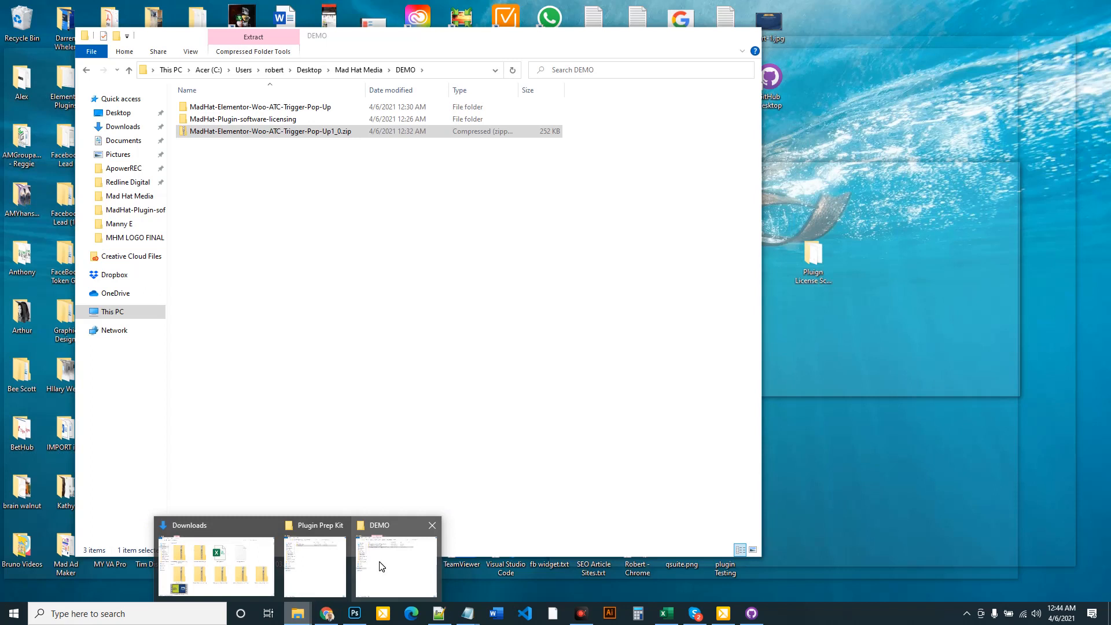
click(380, 566)
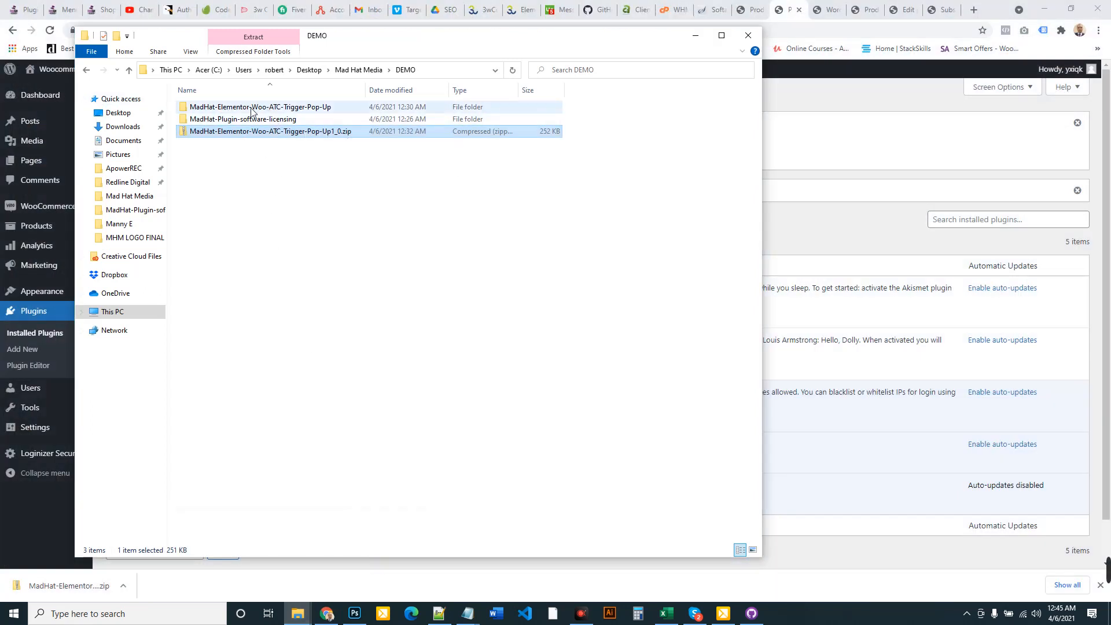
double_click(227, 109)
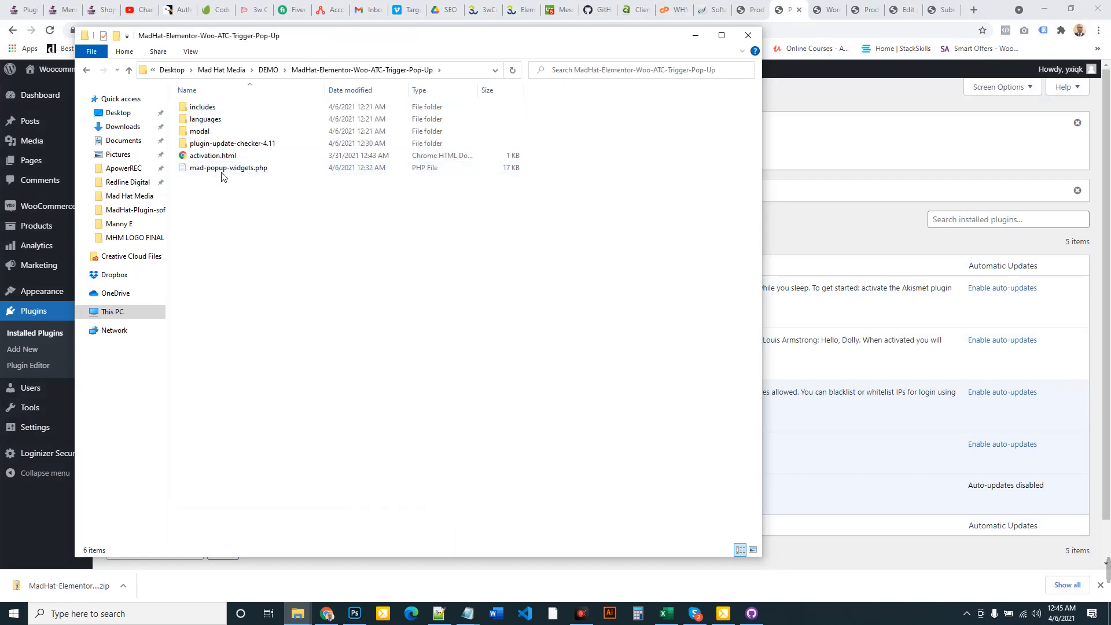
click(224, 171)
right_click(222, 171)
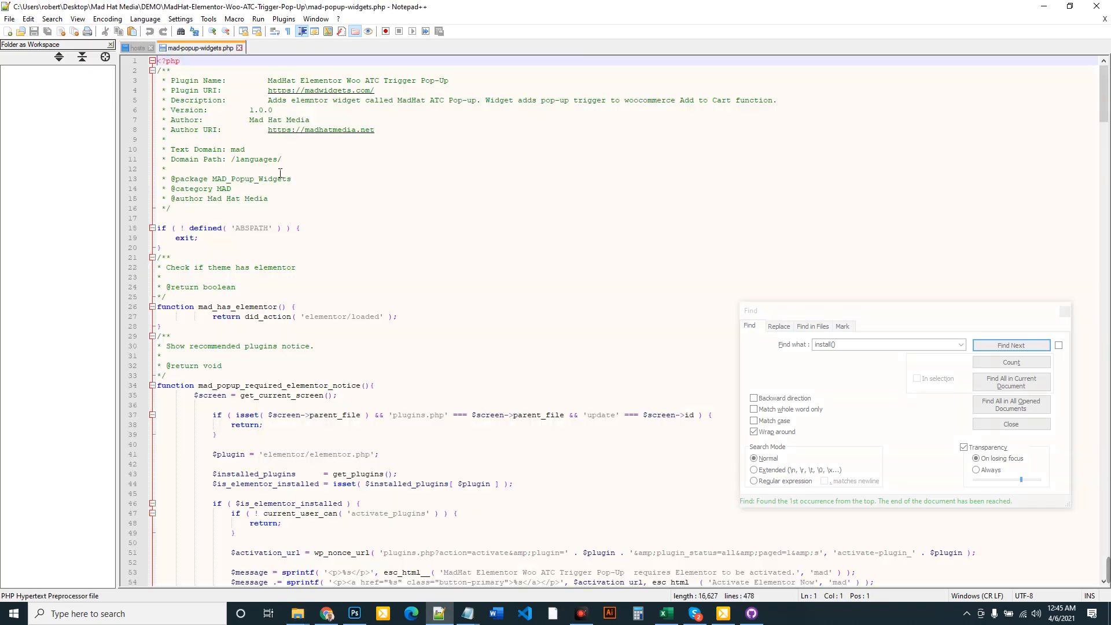
Change the plugin header version in mad-popup-widgets.php to 2.0 and save
drag(278, 113, 254, 114)
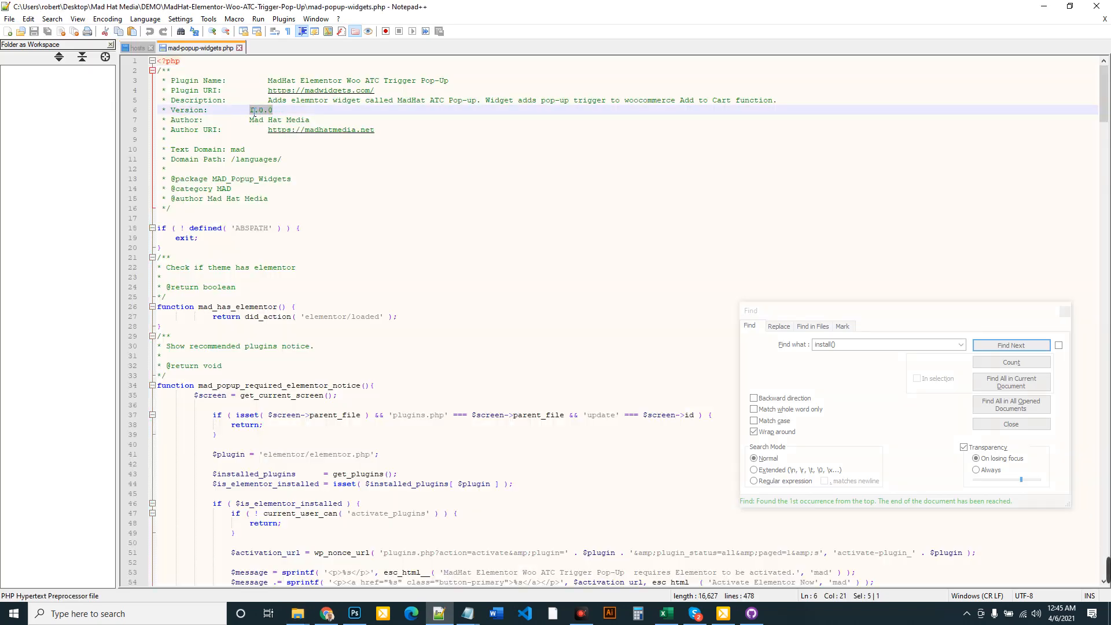
text(2)
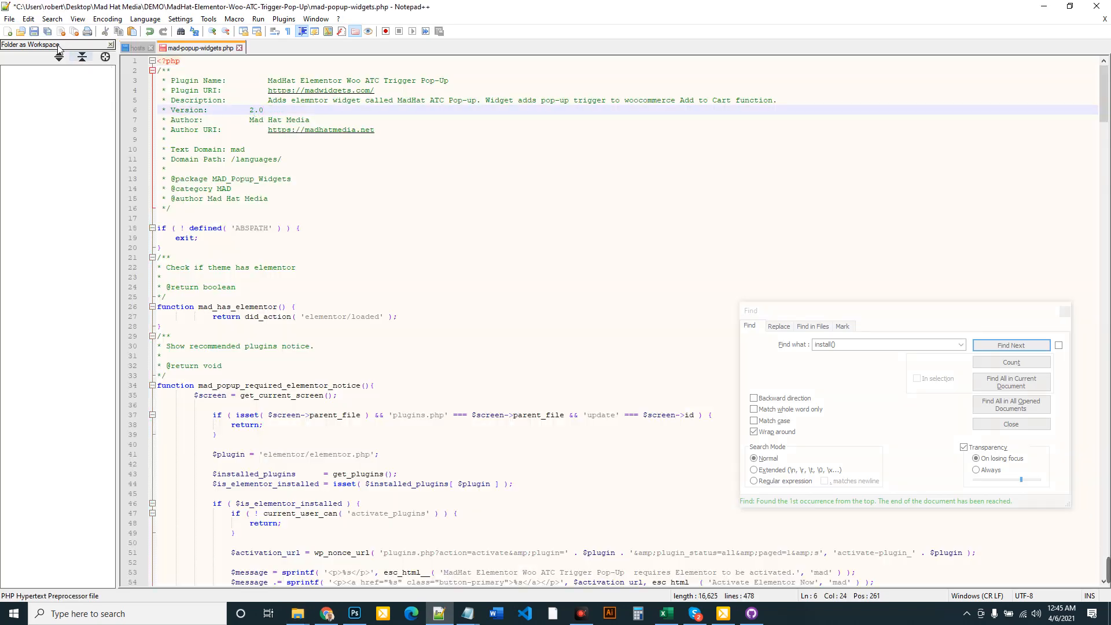
click(10, 19)
click(58, 114)
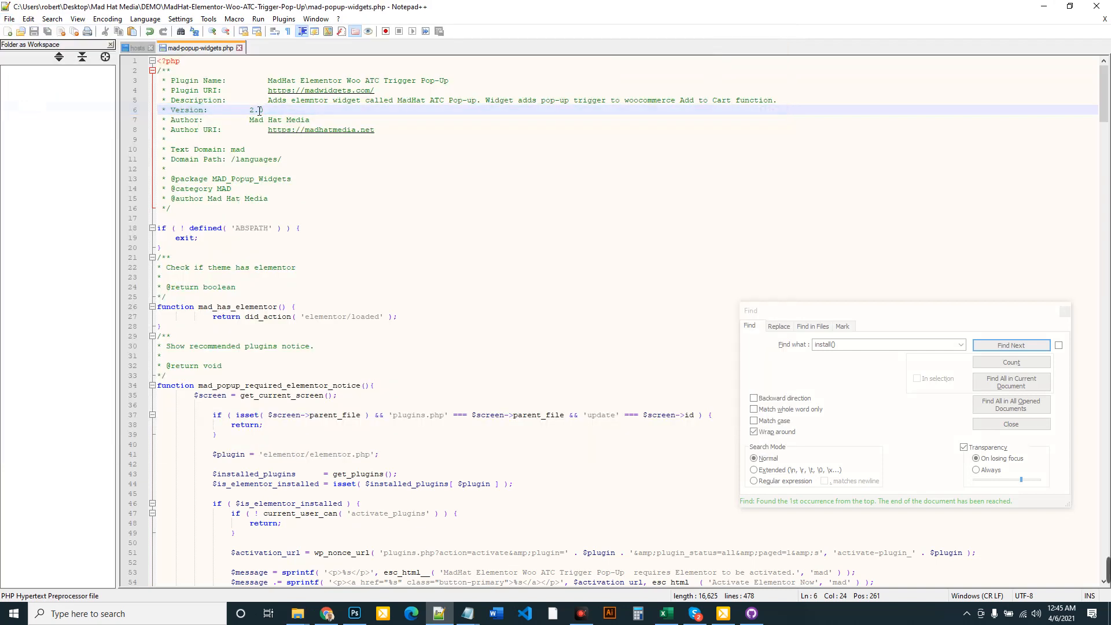
scroll(341, 379, down, 11)
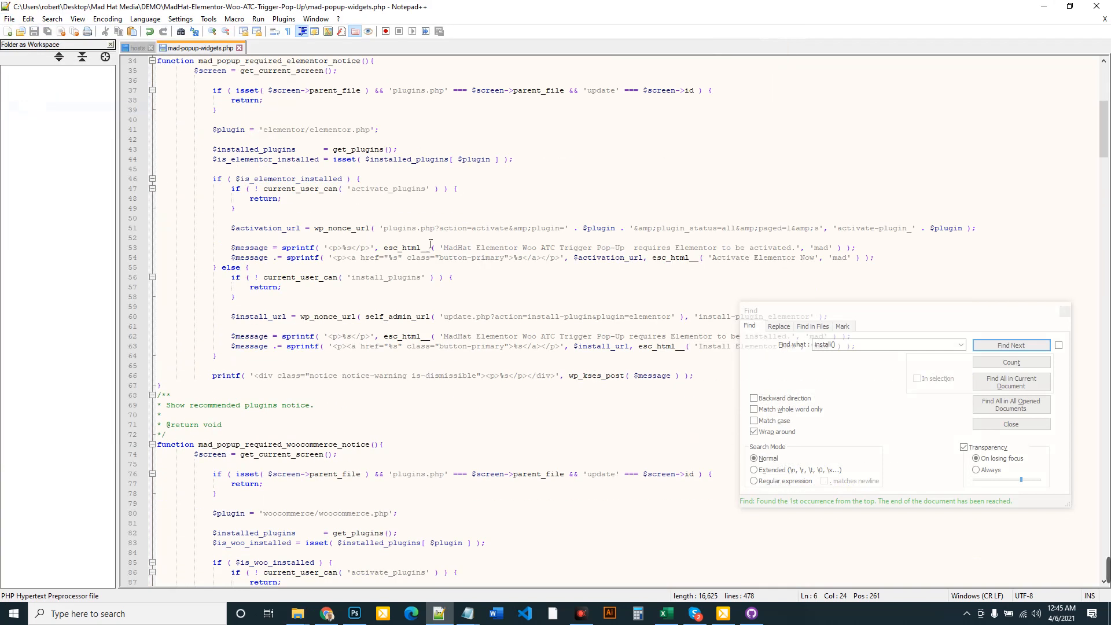
scroll(387, 462, up, 11)
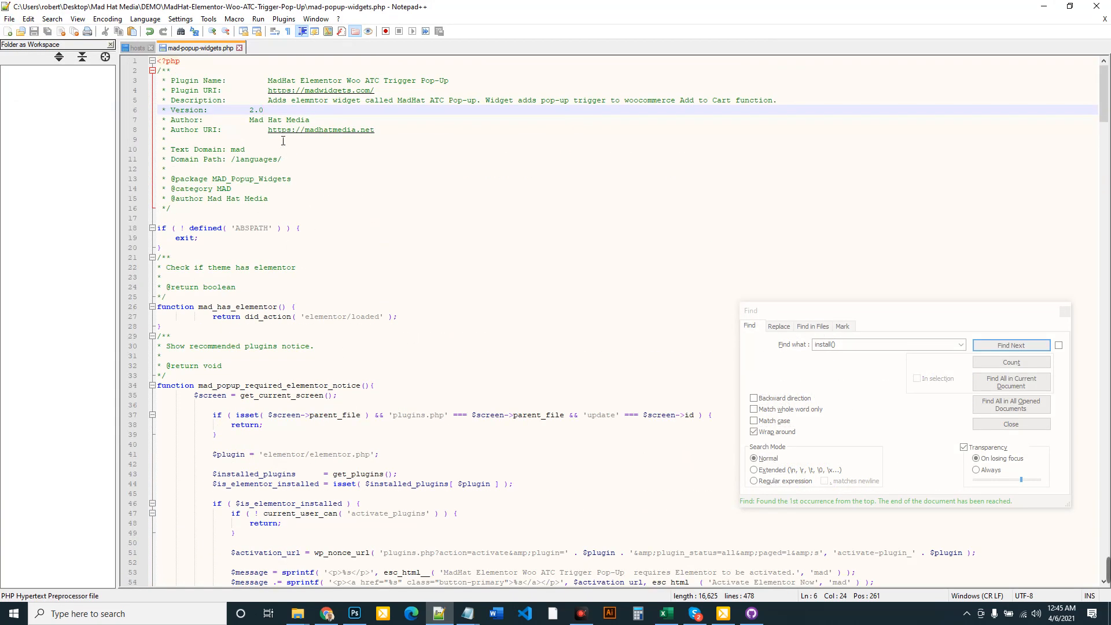
drag(274, 113, 251, 110)
Close mad-popup-widgets.php in Notepad++ and bring up the File Explorer window previews
click(326, 613)
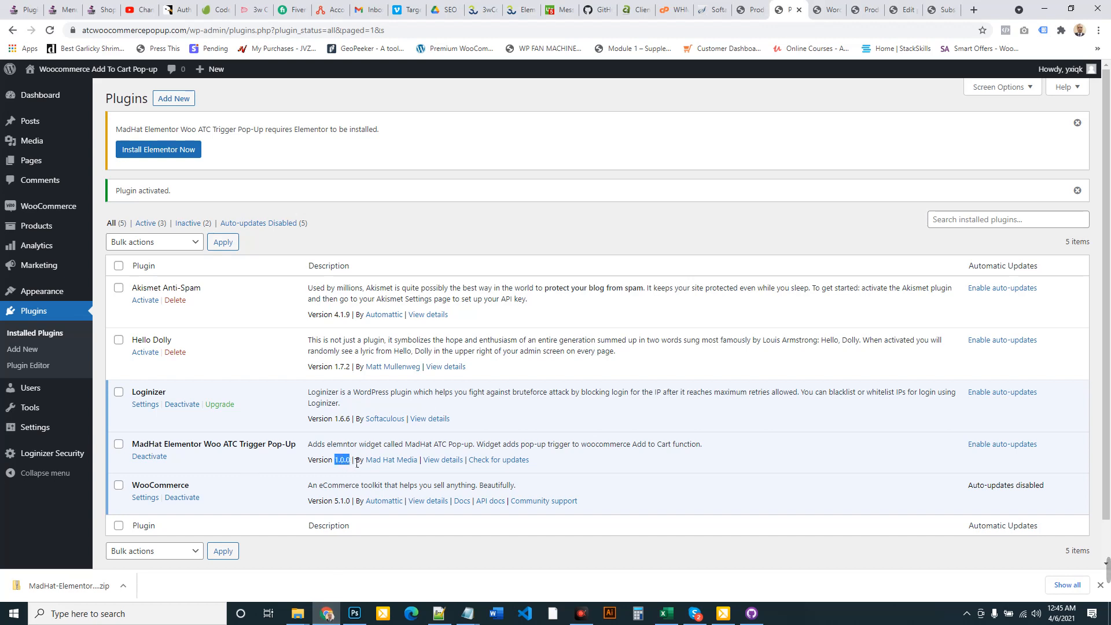
click(931, 9)
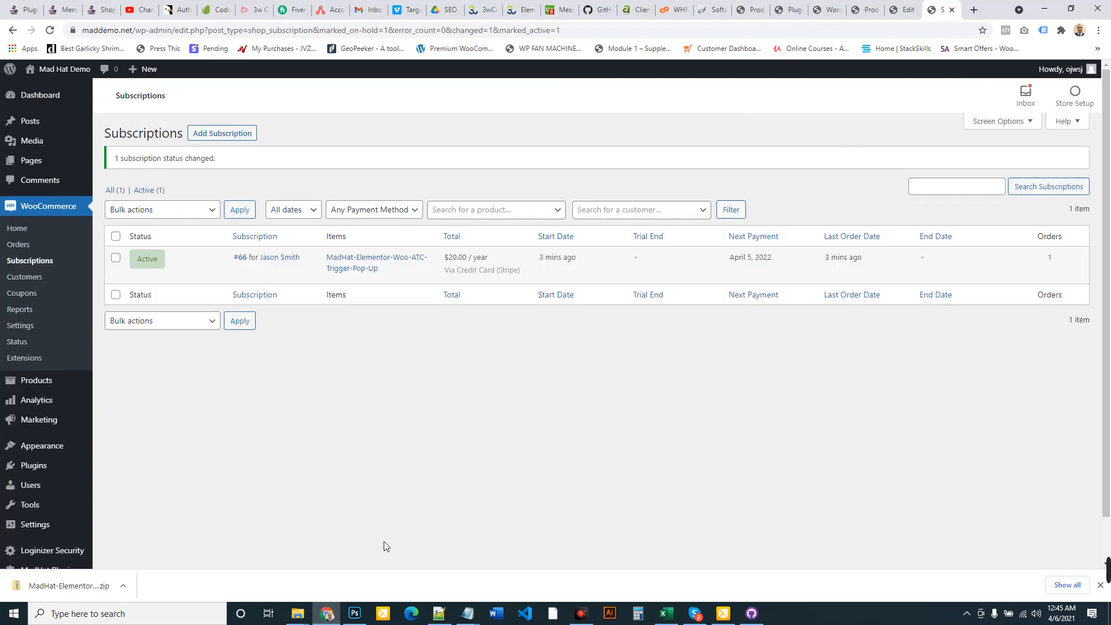
click(438, 613)
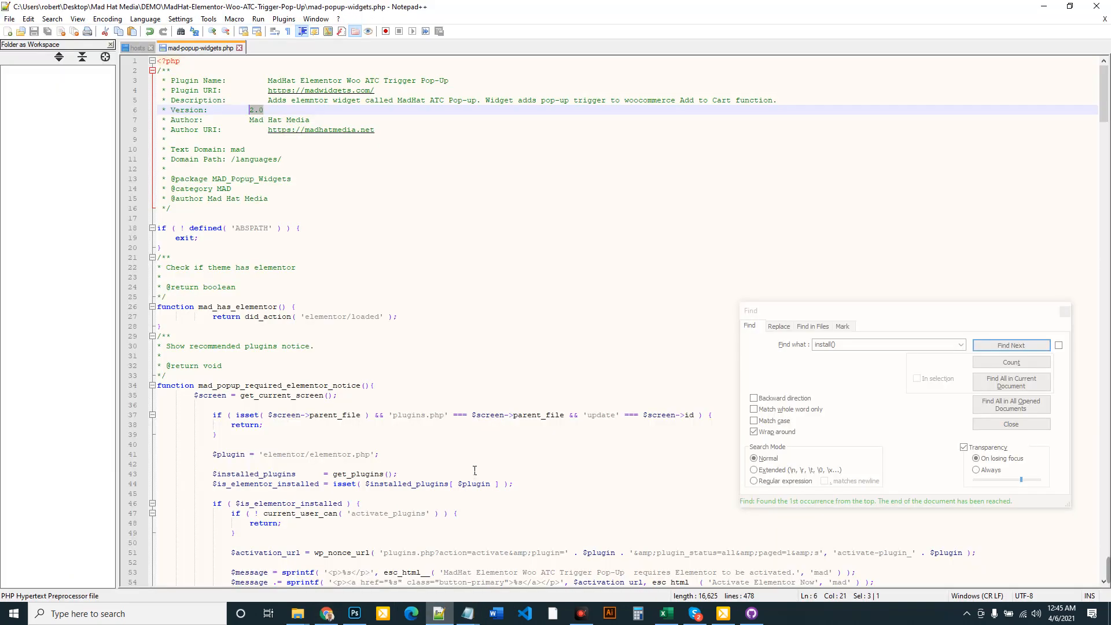
click(12, 19)
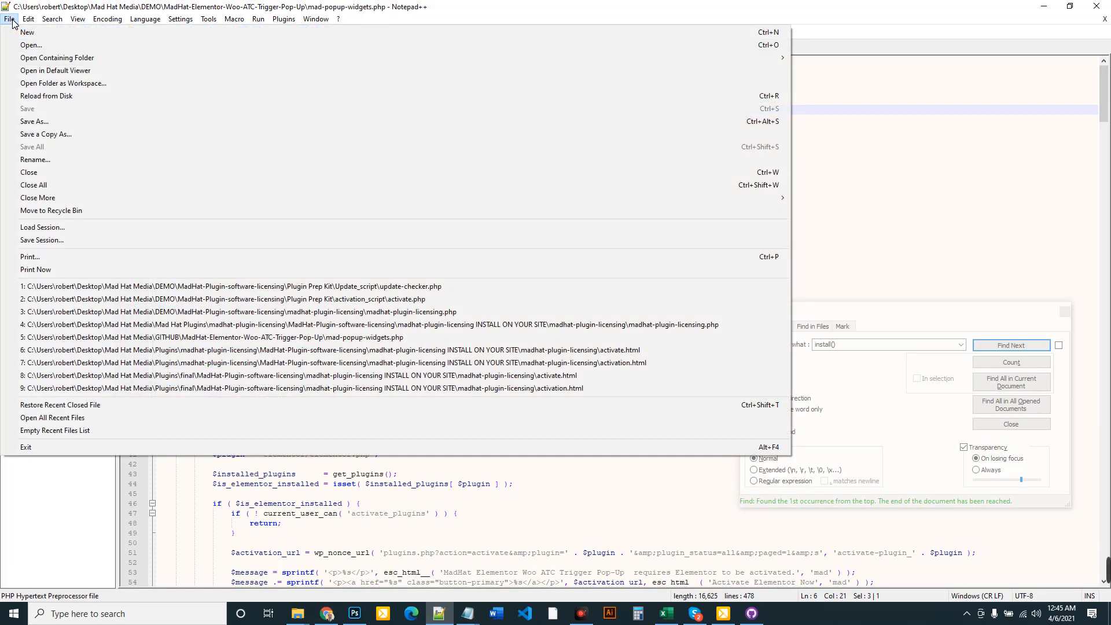
click(12, 21)
click(239, 48)
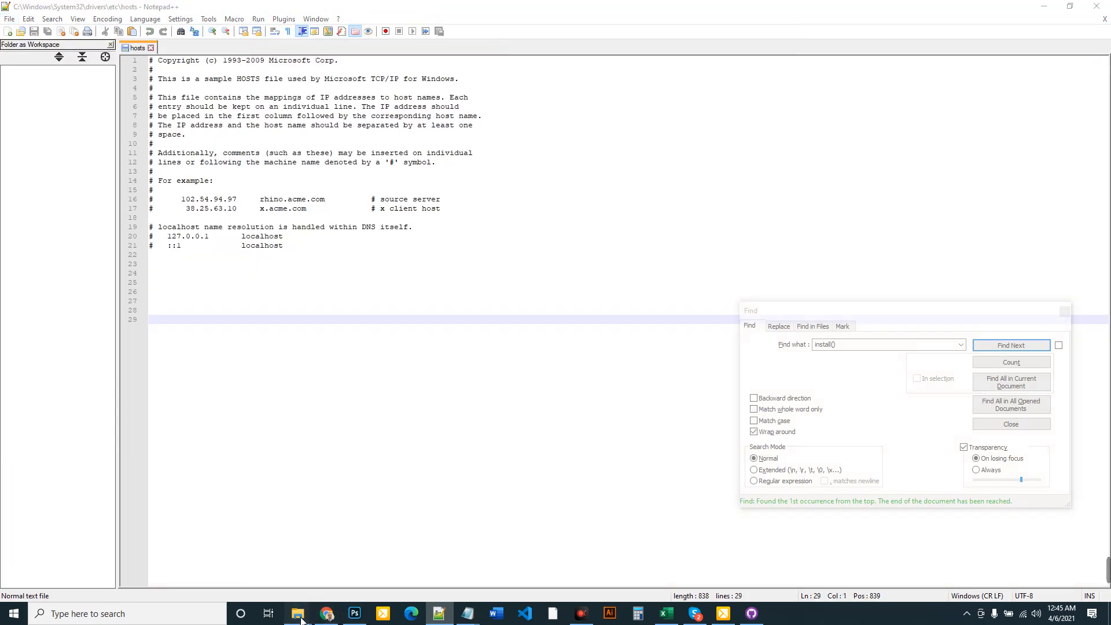
mouse_move(297, 614)
mouse_move(409, 555)
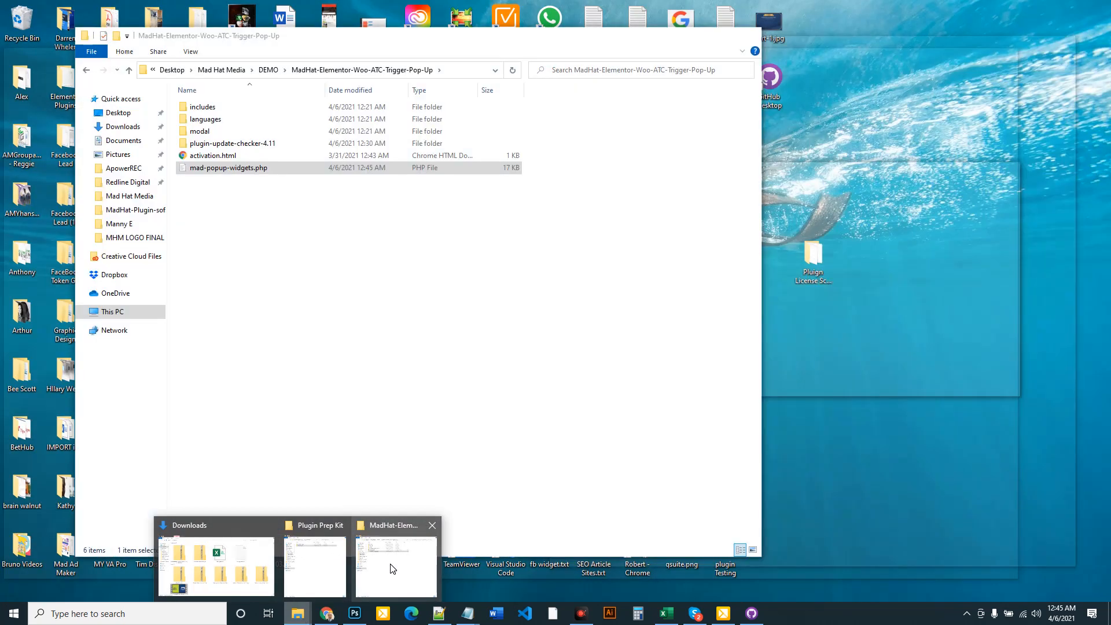
Compress the plugin folder in DEMO into a zip named MadHat-Elementor-Woo-ATC-Trigger-Pop-Up2_0.zip
click(392, 569)
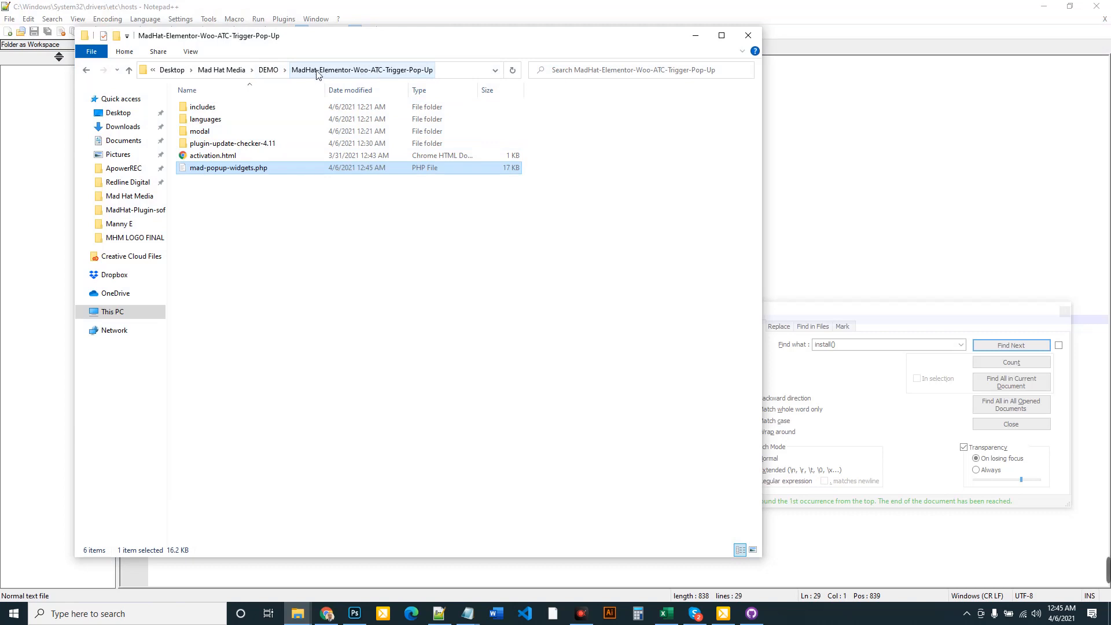
click(268, 70)
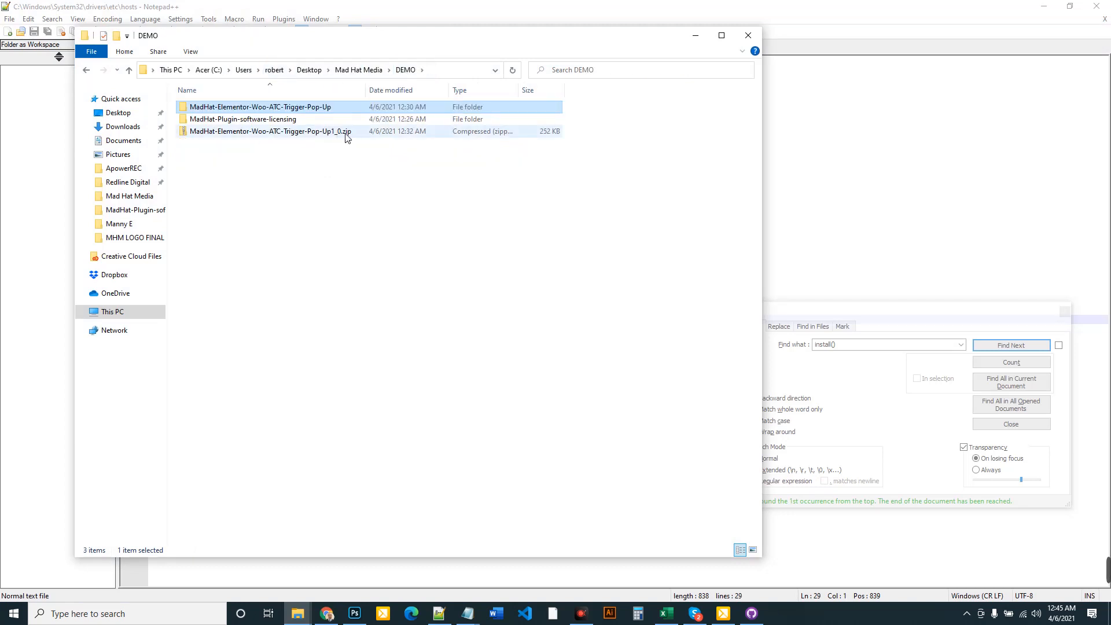
right_click(326, 108)
mouse_move(364, 274)
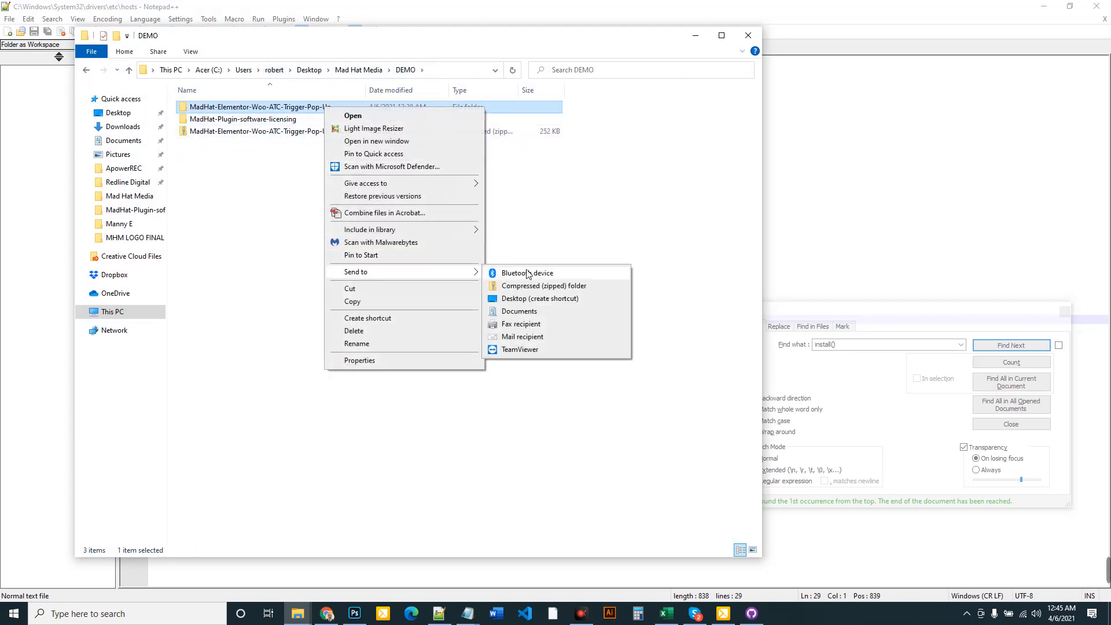
click(532, 288)
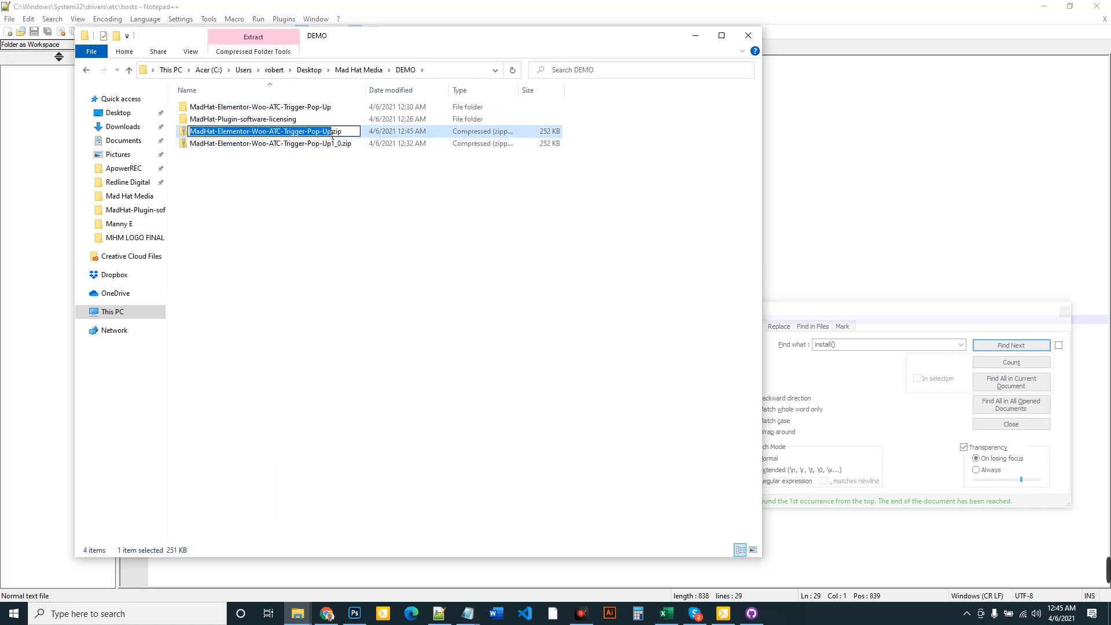
key(Right)
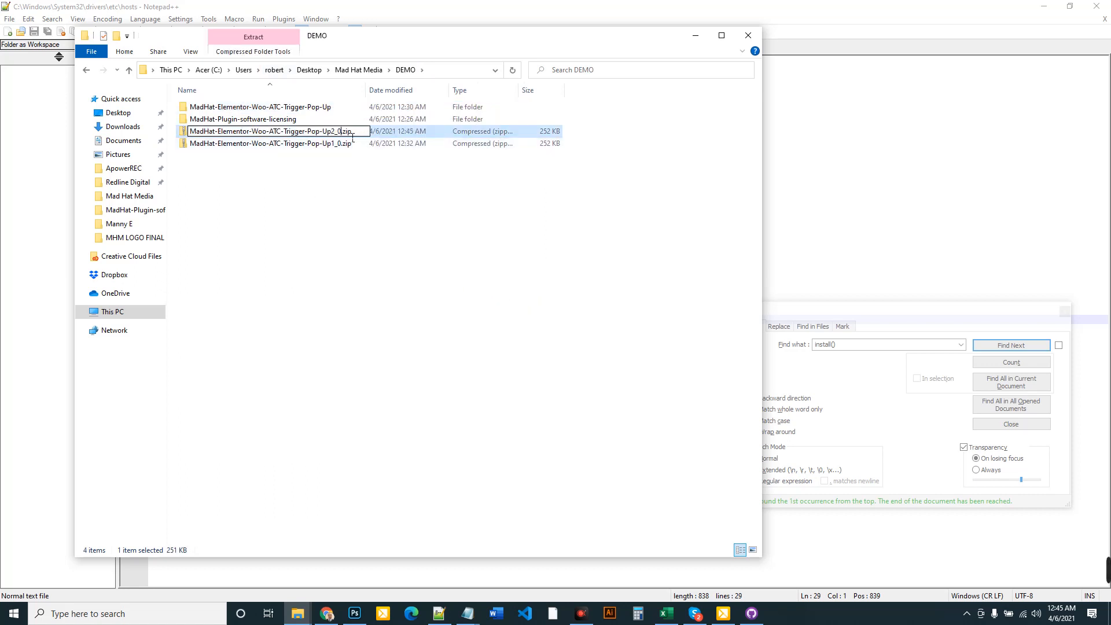
text(2_0)
key(Return)
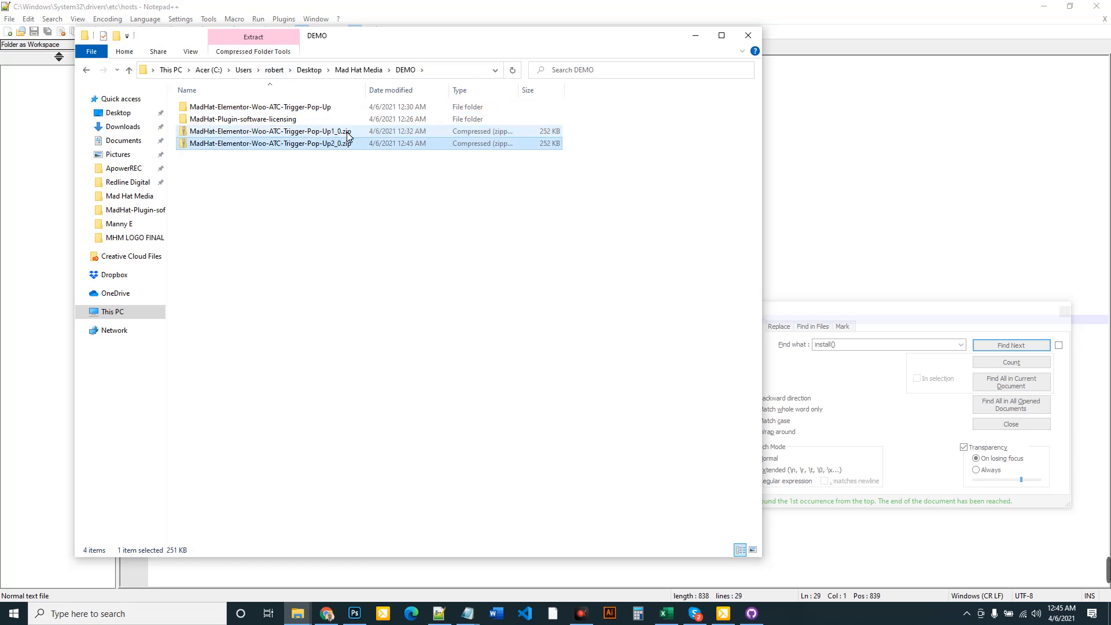
click(327, 612)
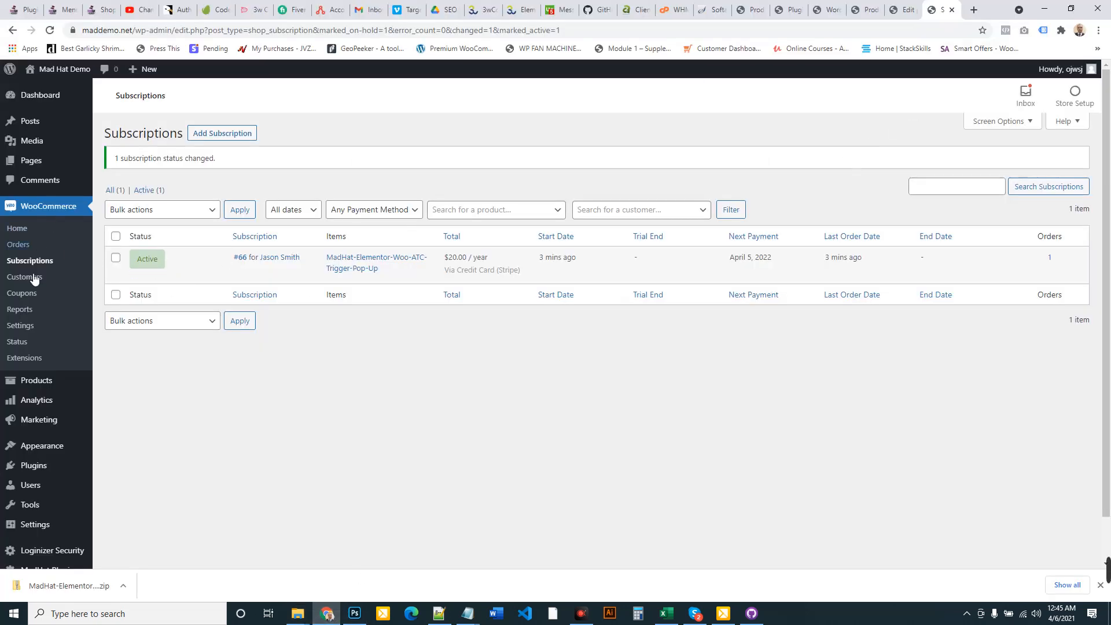
Replace the MadHat product's downloadable file with the uploaded MadHat-Elementor-Woo-ATC-Trigger-Pop-Up2_0.zip
click(113, 384)
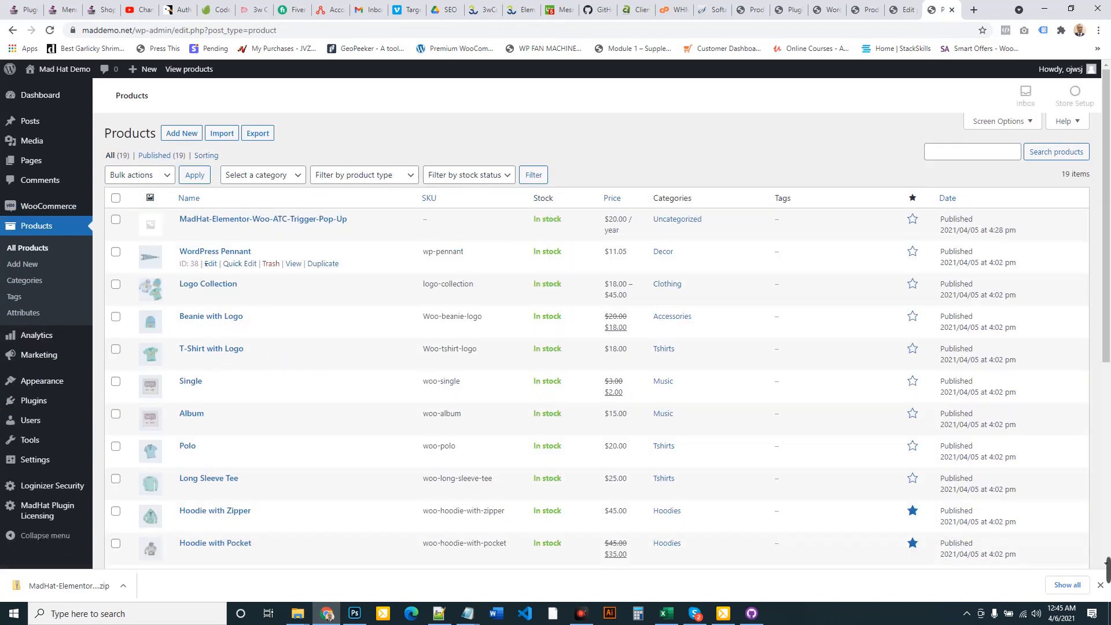
click(210, 232)
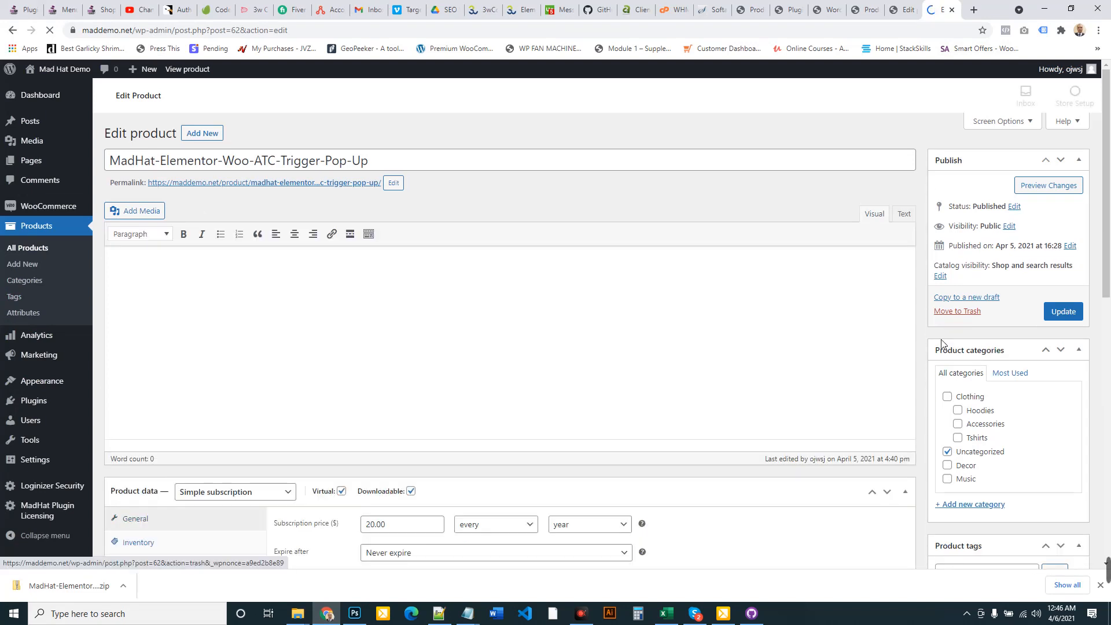
scroll(941, 344, down, 6)
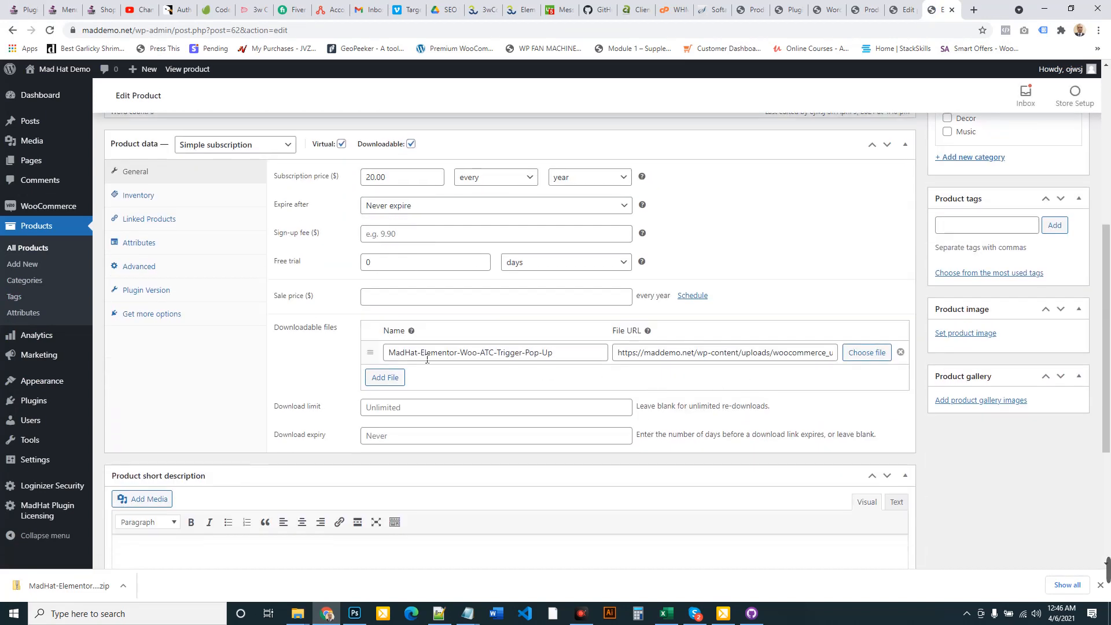
click(868, 354)
click(49, 116)
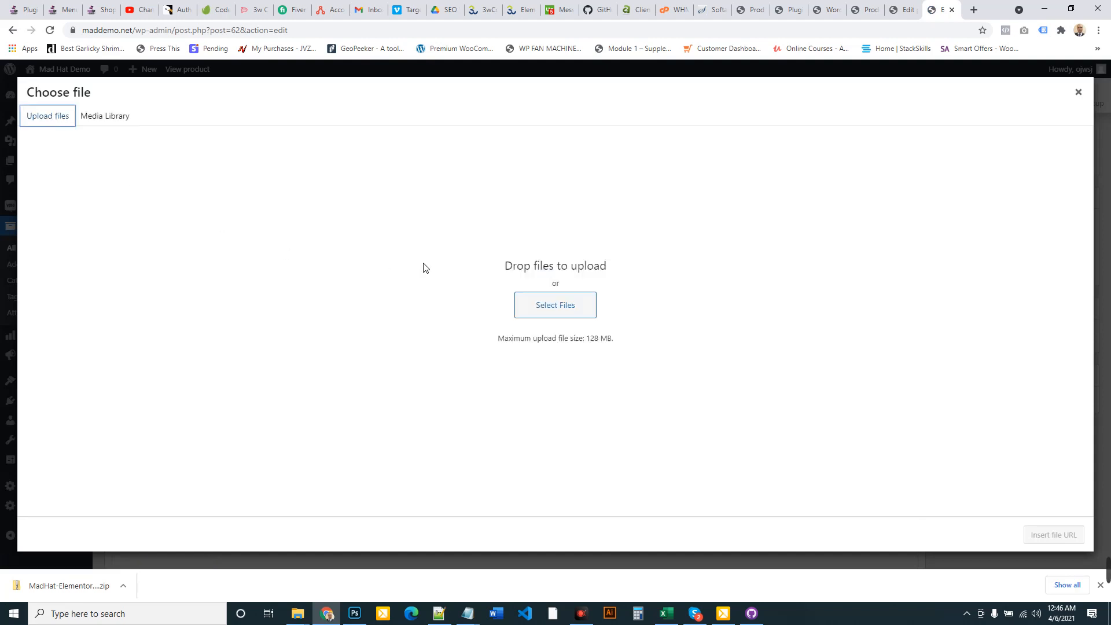
click(566, 299)
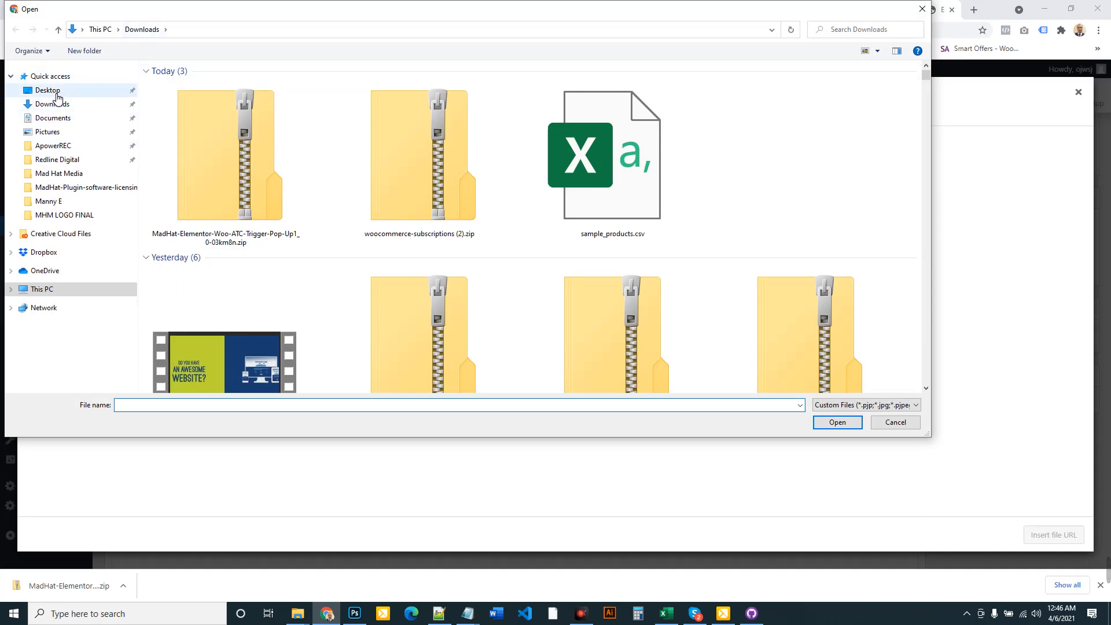
click(55, 174)
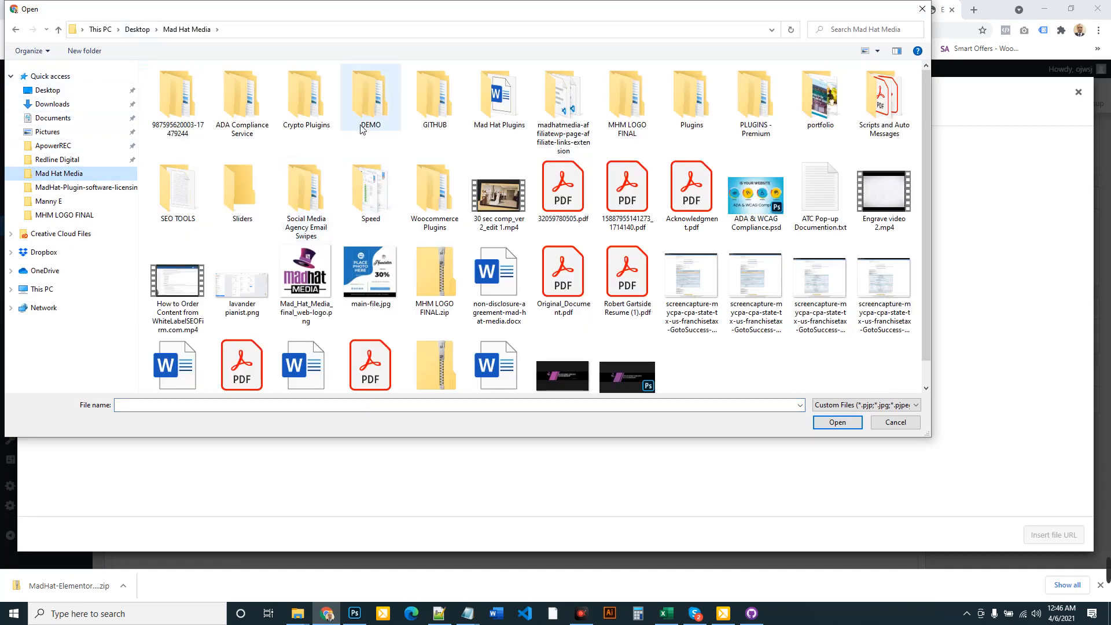
double_click(370, 104)
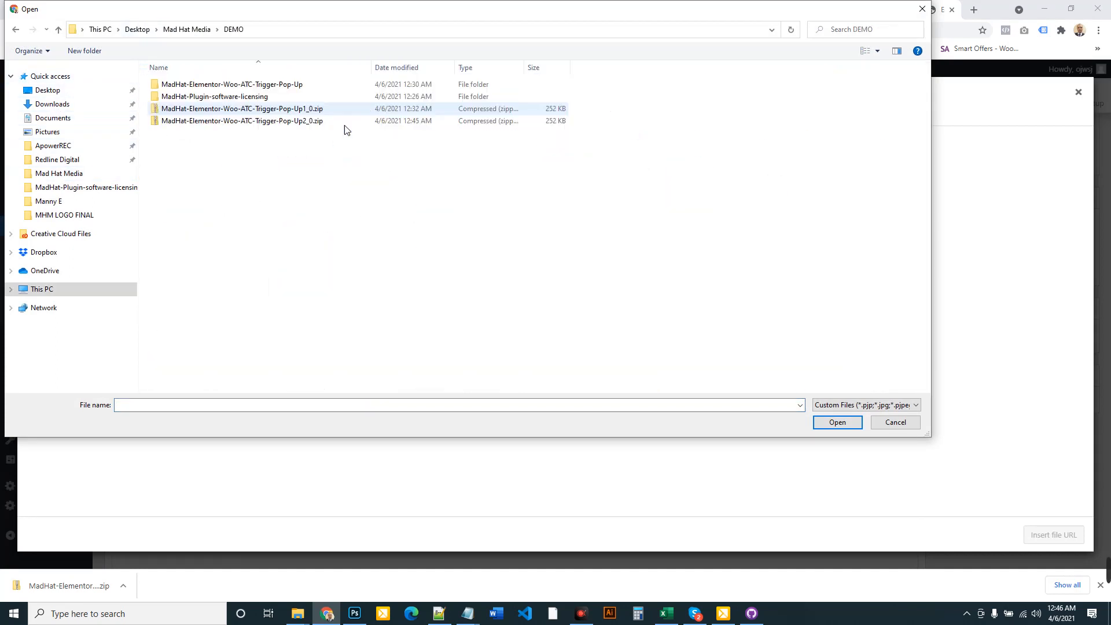
click(301, 123)
click(838, 422)
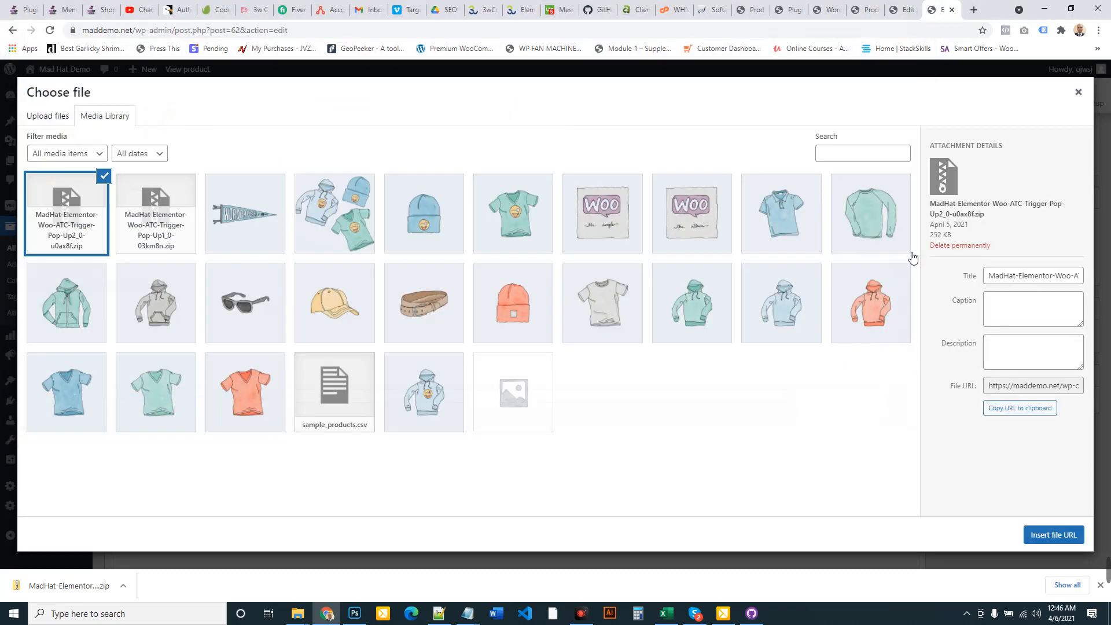
click(1062, 533)
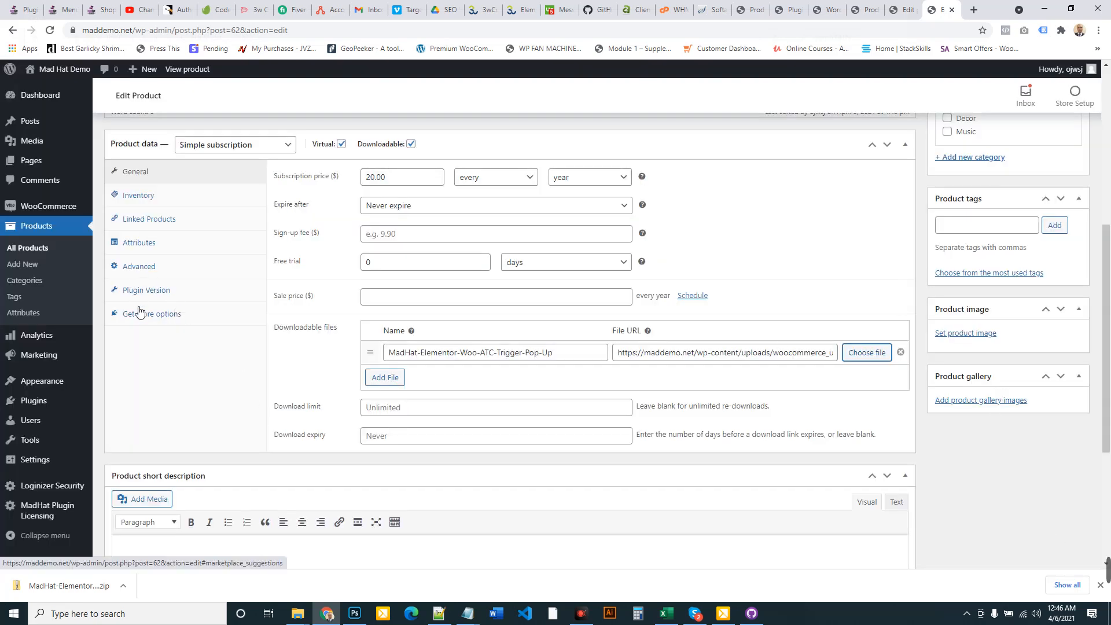
Change the product's plugin version from 1.0 to 2.0 and update the product
click(144, 290)
drag(392, 179, 338, 181)
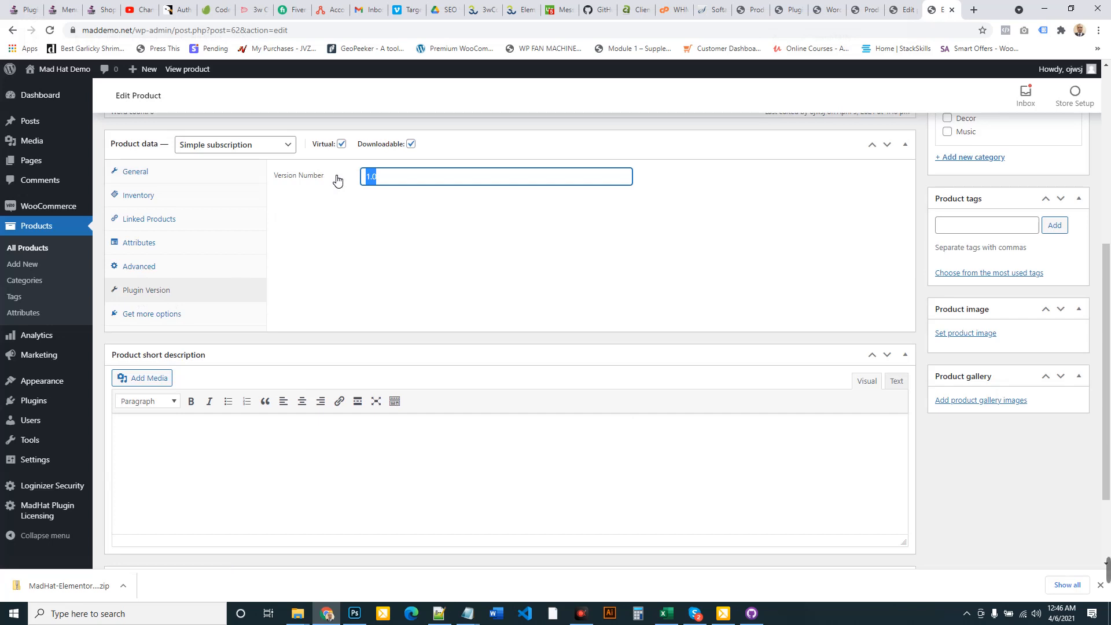
text(2.0)
scroll(811, 244, up, 3)
click(1068, 145)
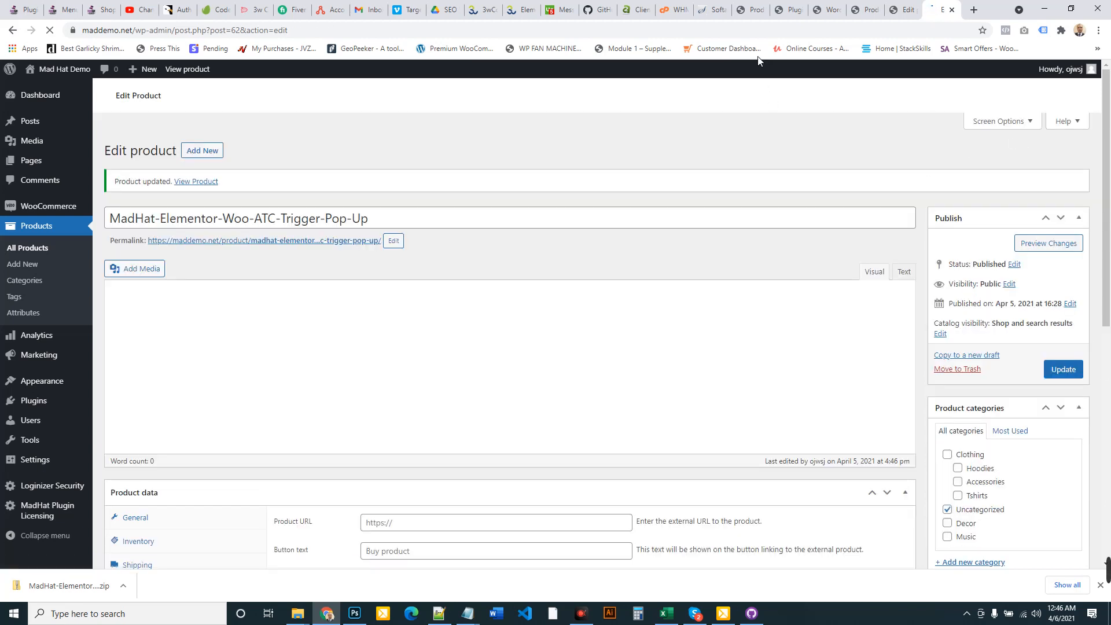
click(803, 15)
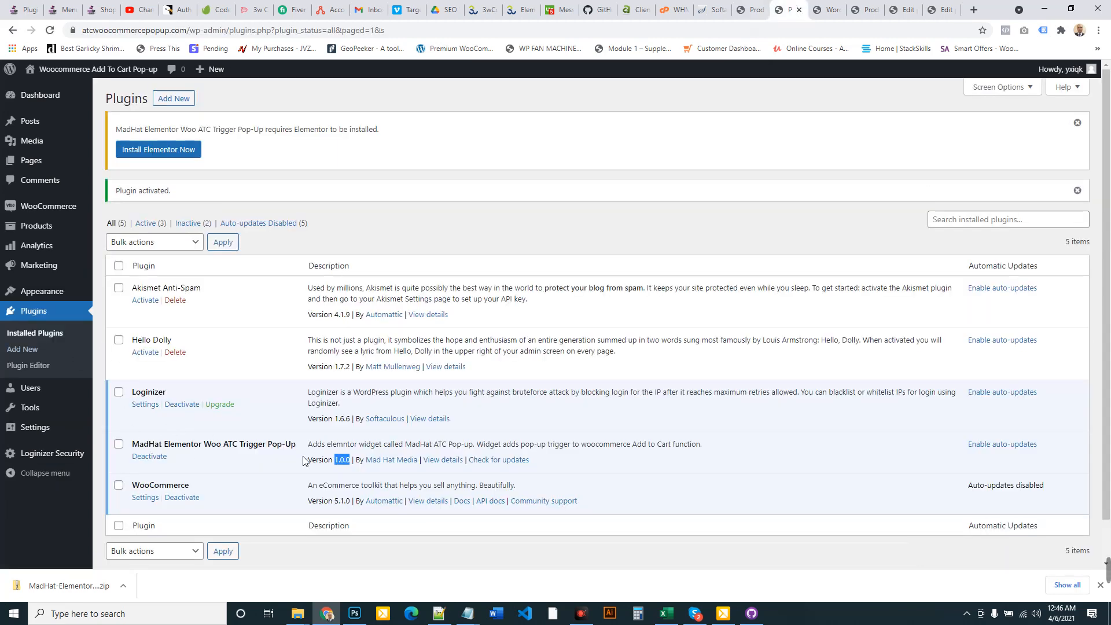
Check for updates and install the 2.0 update of MadHat Elementor Woo ATC Trigger Pop-Up
click(55, 334)
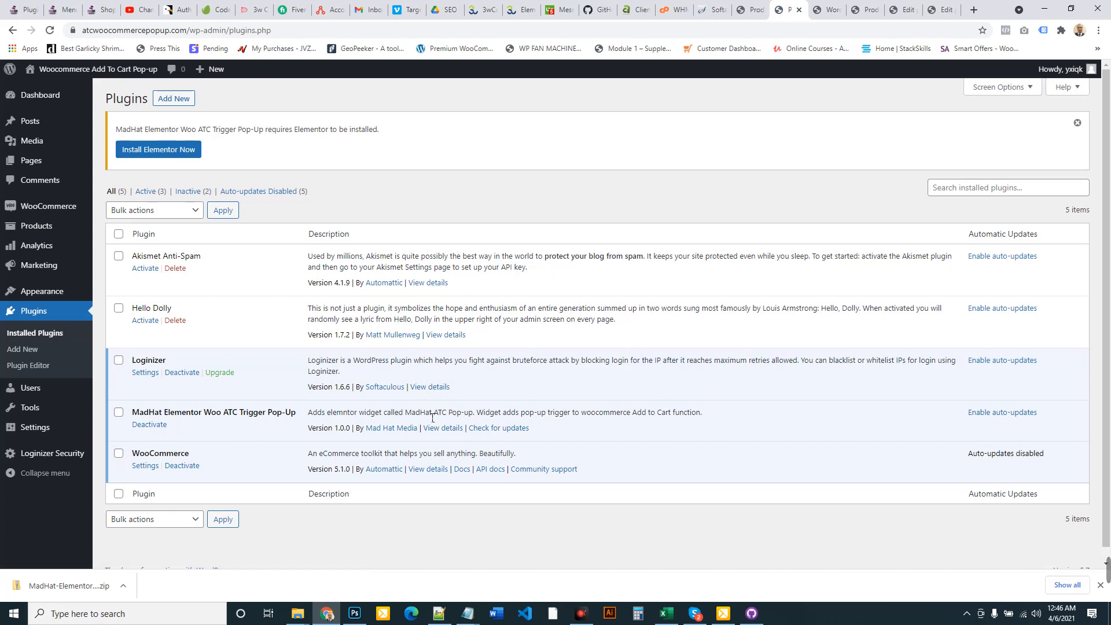
click(502, 431)
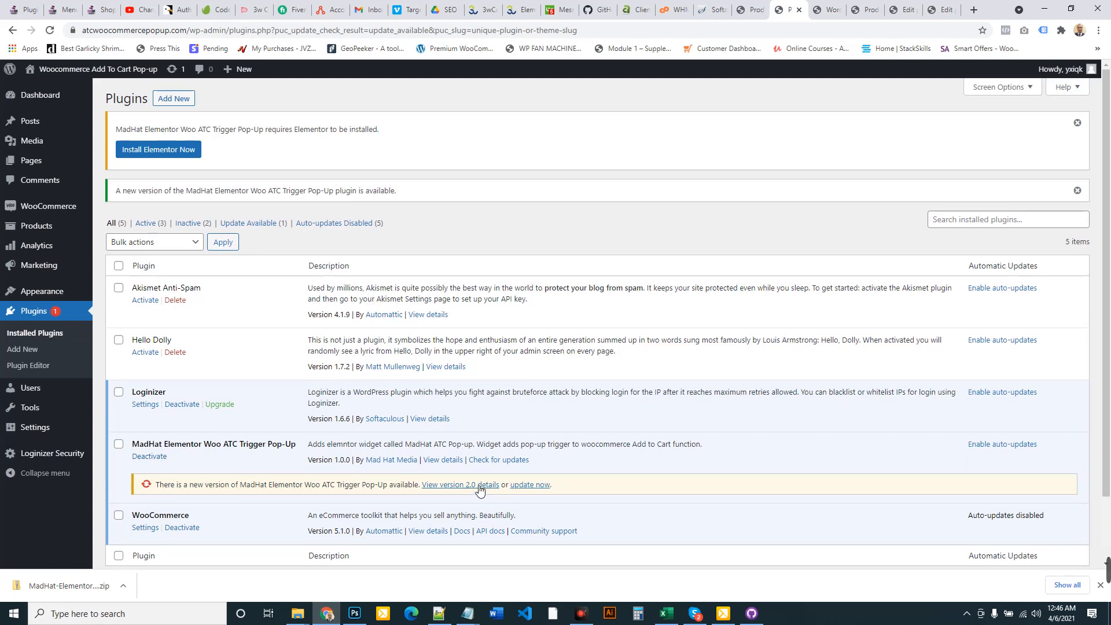
click(529, 486)
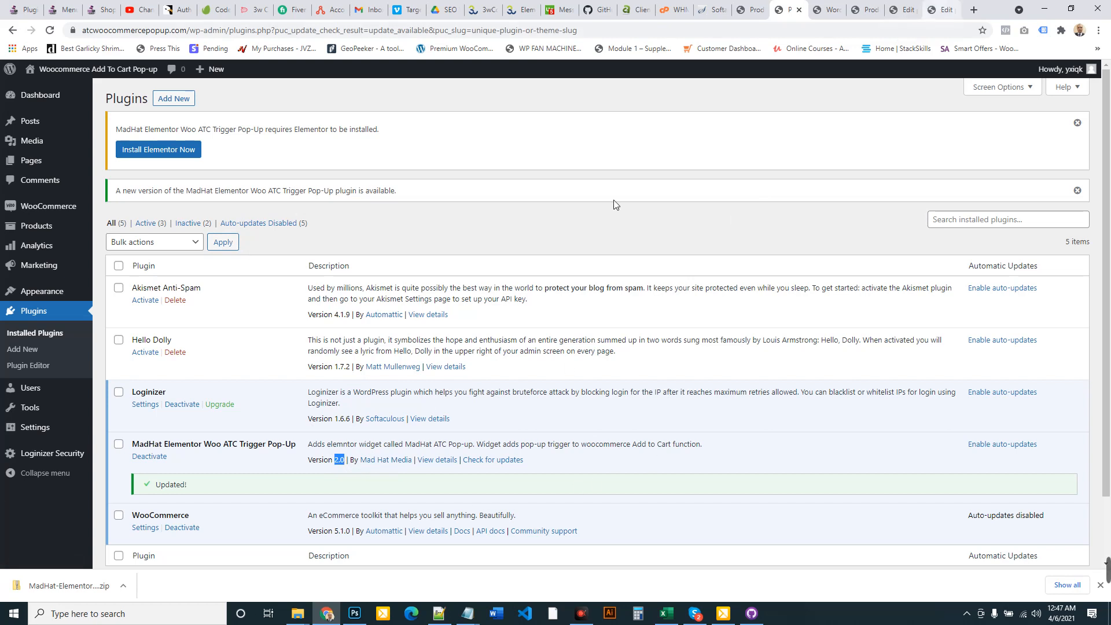
Bring the DEMO folder window with the plugin zips back to the front
mouse_move(299, 619)
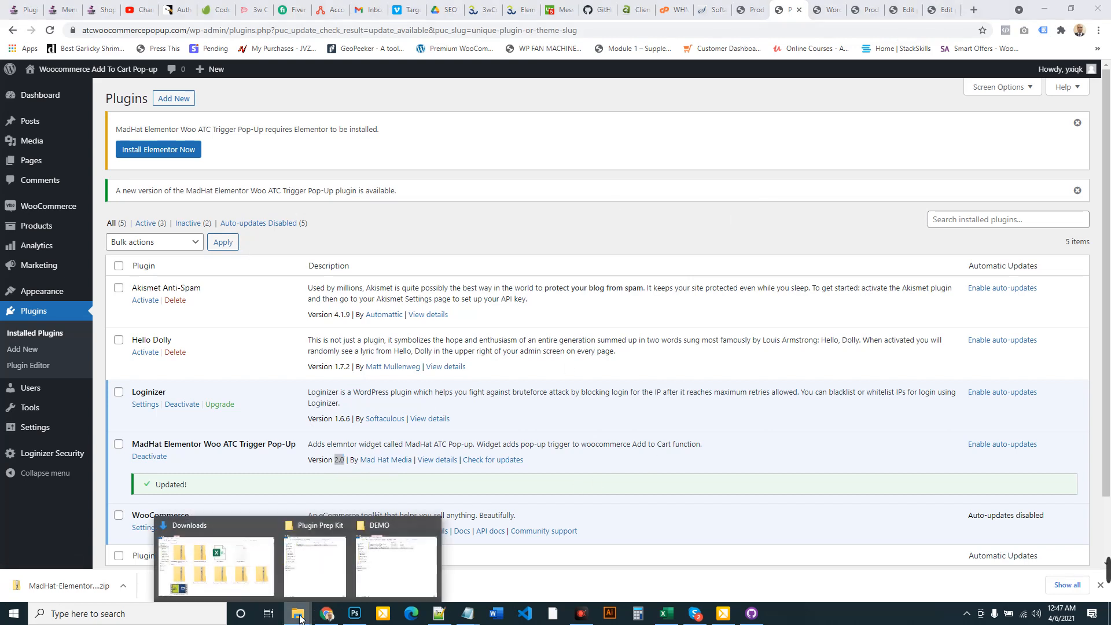
click(372, 570)
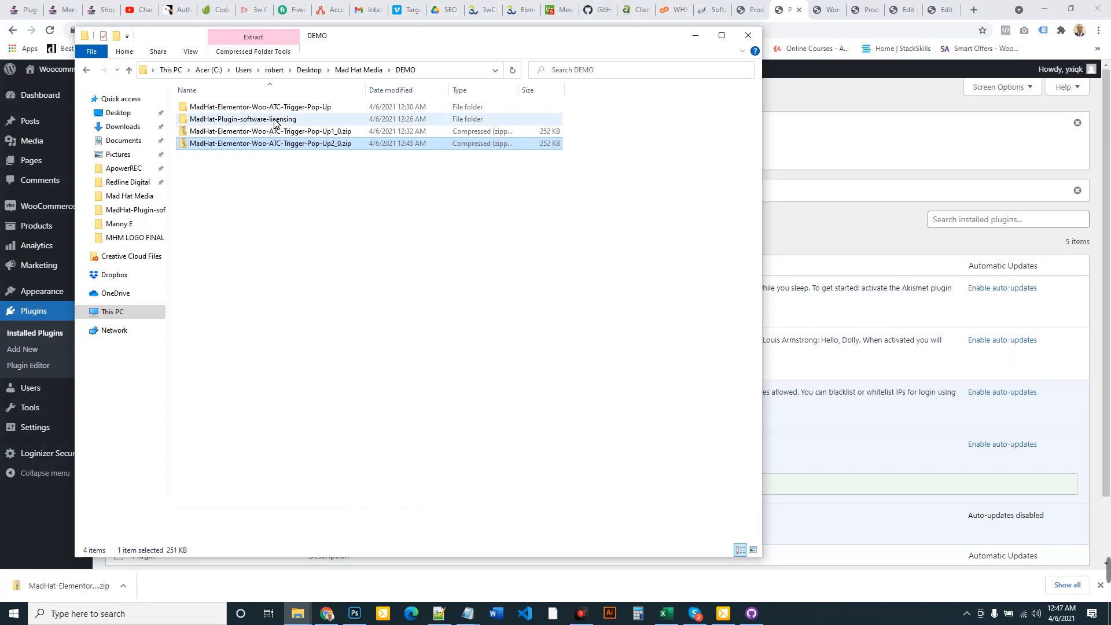